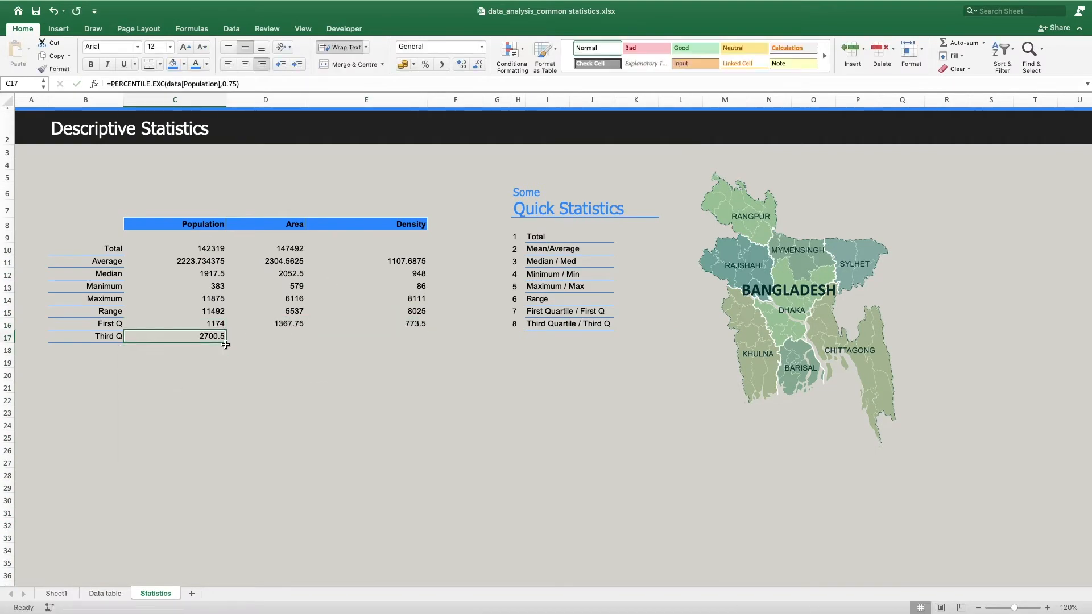
# Copy the Third Q formula from the Population column across the Area and Density columns
pyautogui.moveTo(225, 345); pyautogui.dragTo(432, 344)
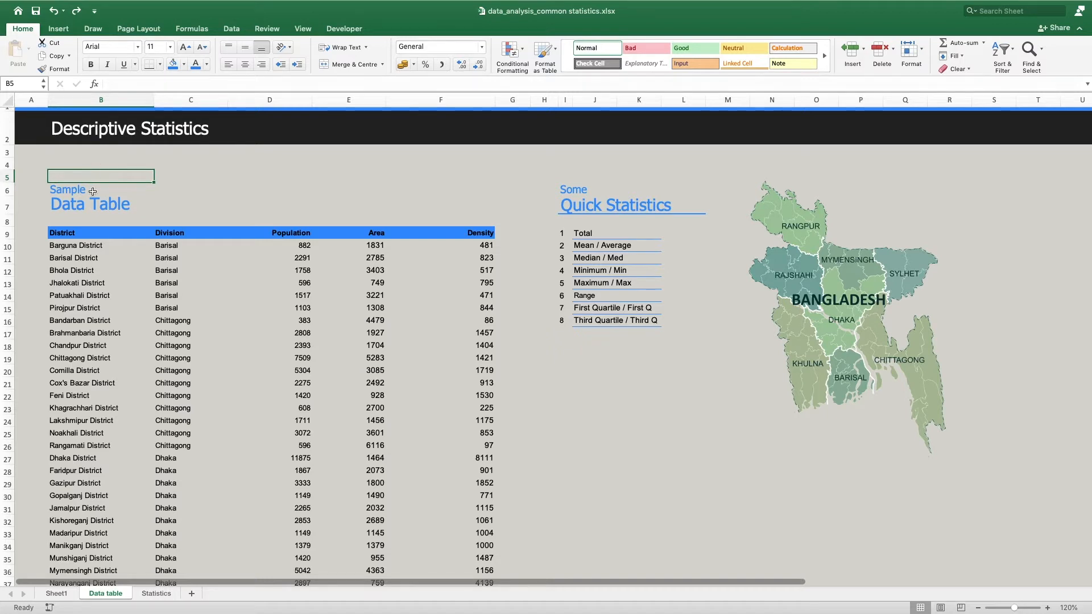
# Review the sample data table's rows and its District, Division, Population, Area and Density columns
pyautogui.click(73, 235)
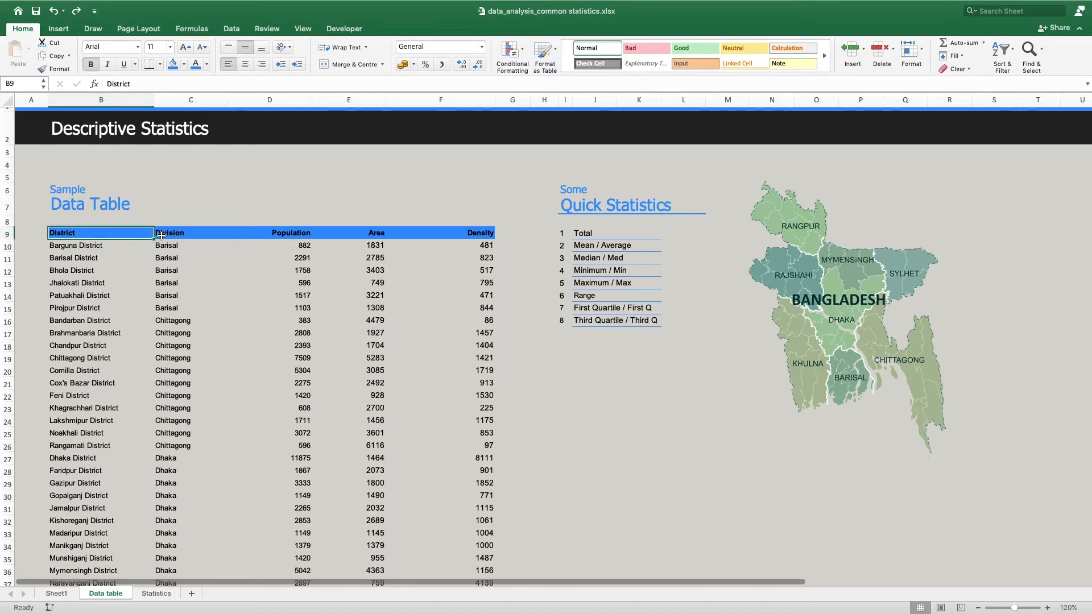
pyautogui.keyDown('shift'); pyautogui.click(484, 231); pyautogui.keyUp('shift')
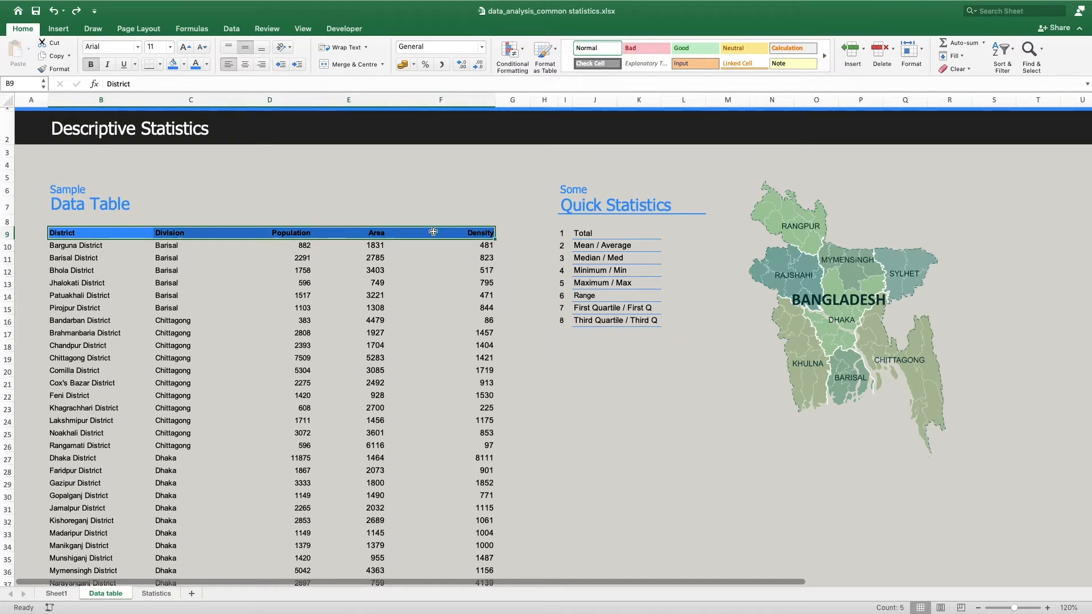
pyautogui.scroll(-6, 297, 236)
pyautogui.scroll(-12, 296, 235)
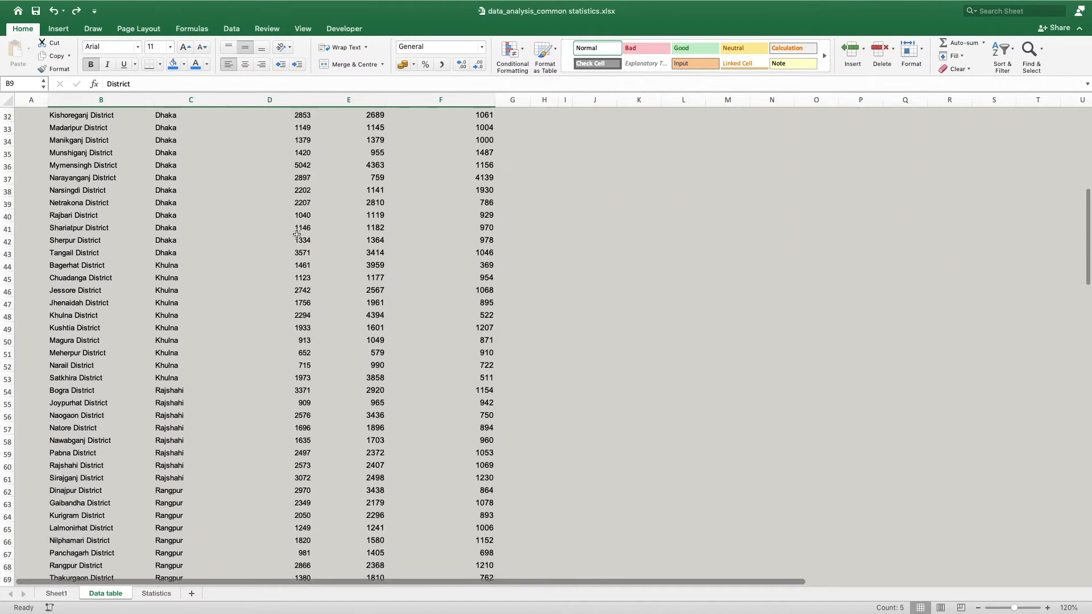
pyautogui.scroll(9, 297, 234)
pyautogui.scroll(8, 296, 233)
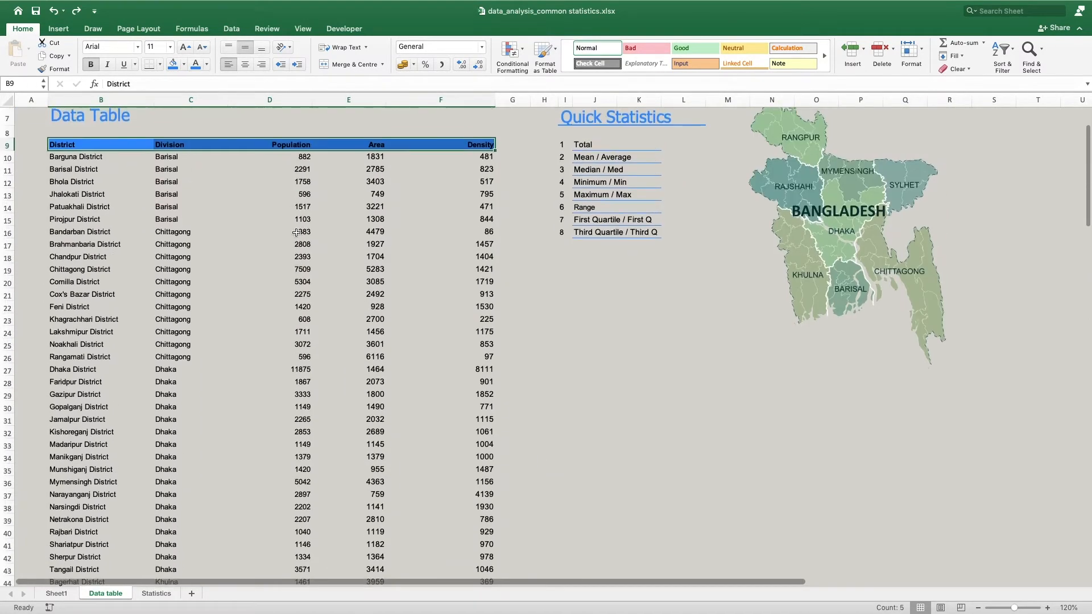
pyautogui.click(105, 235)
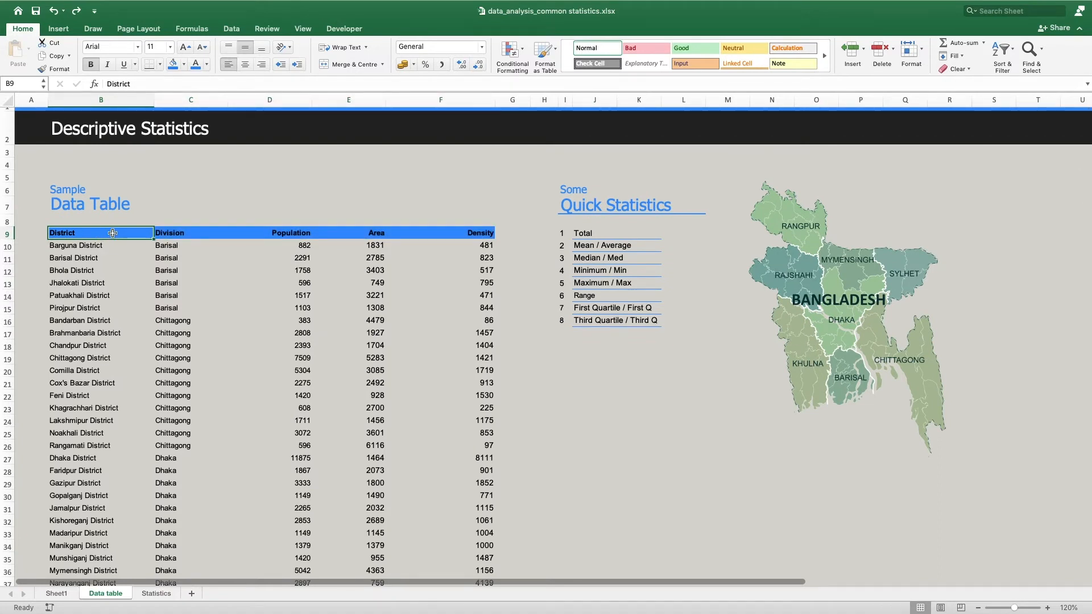
pyautogui.click(185, 234)
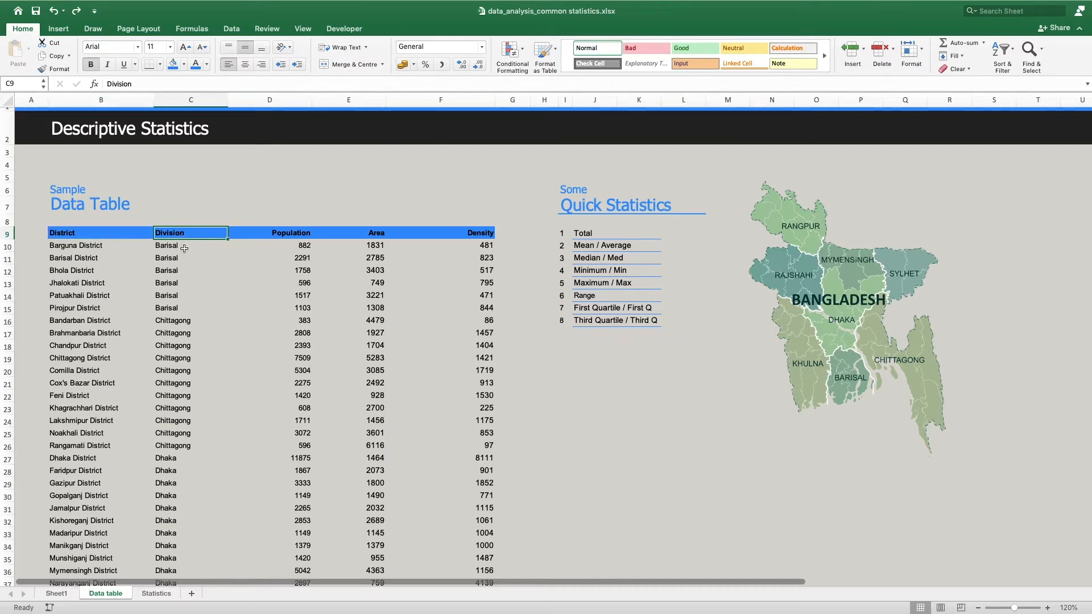
pyautogui.scroll(-4, 194, 291)
pyautogui.scroll(4, 194, 290)
pyautogui.click(287, 230)
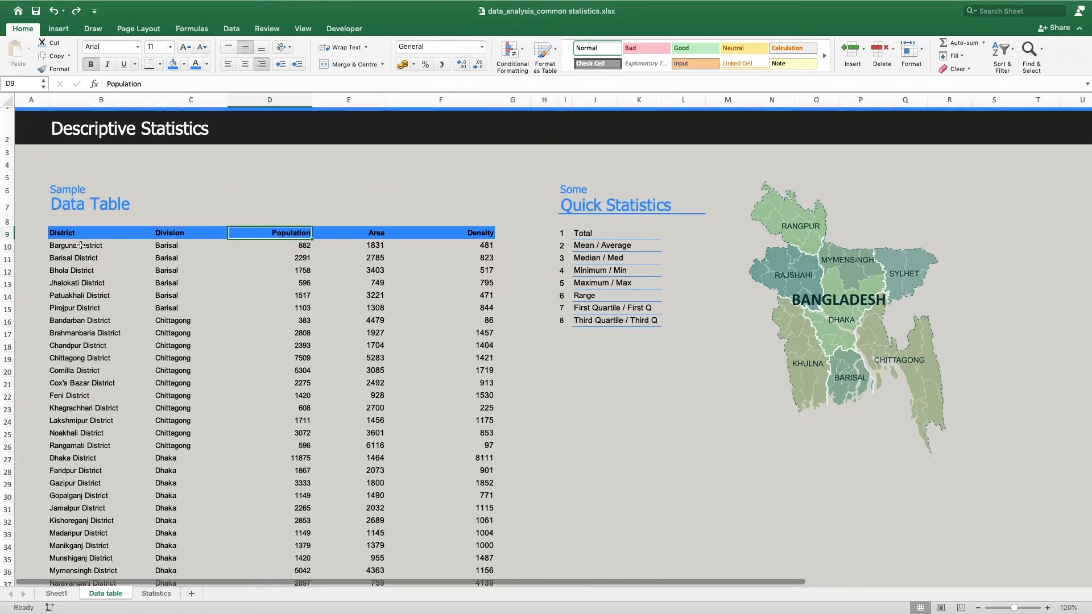
pyautogui.click(305, 246)
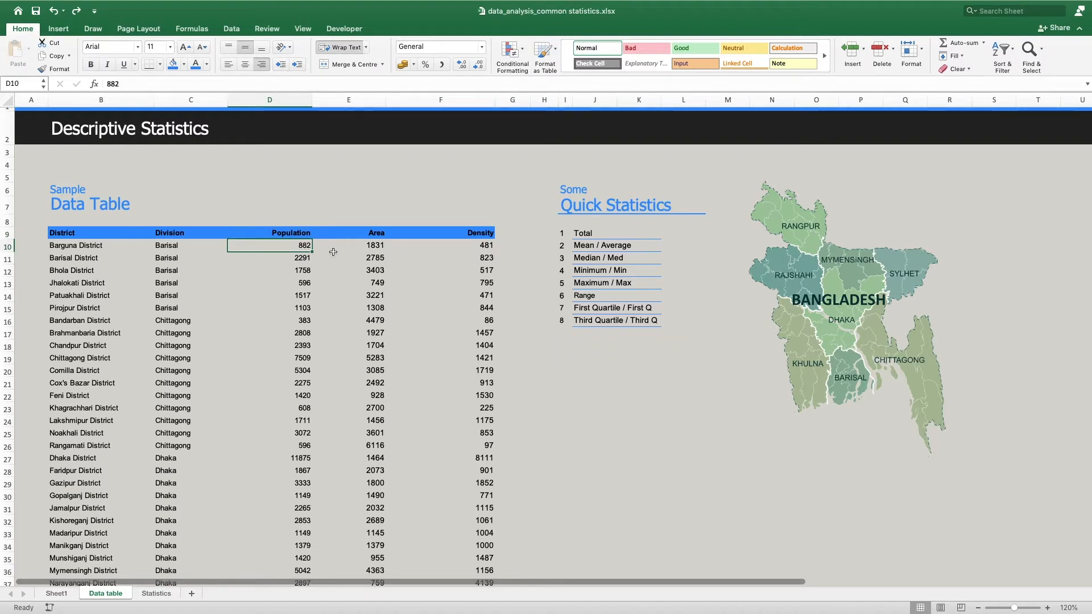
pyautogui.click(381, 235)
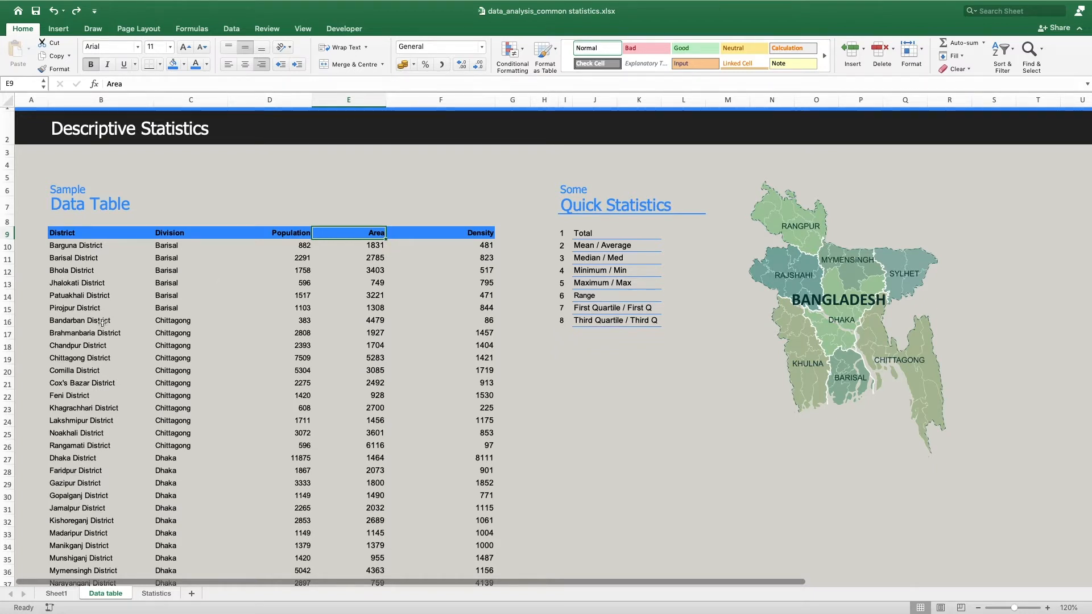
pyautogui.scroll(-1, 378, 224)
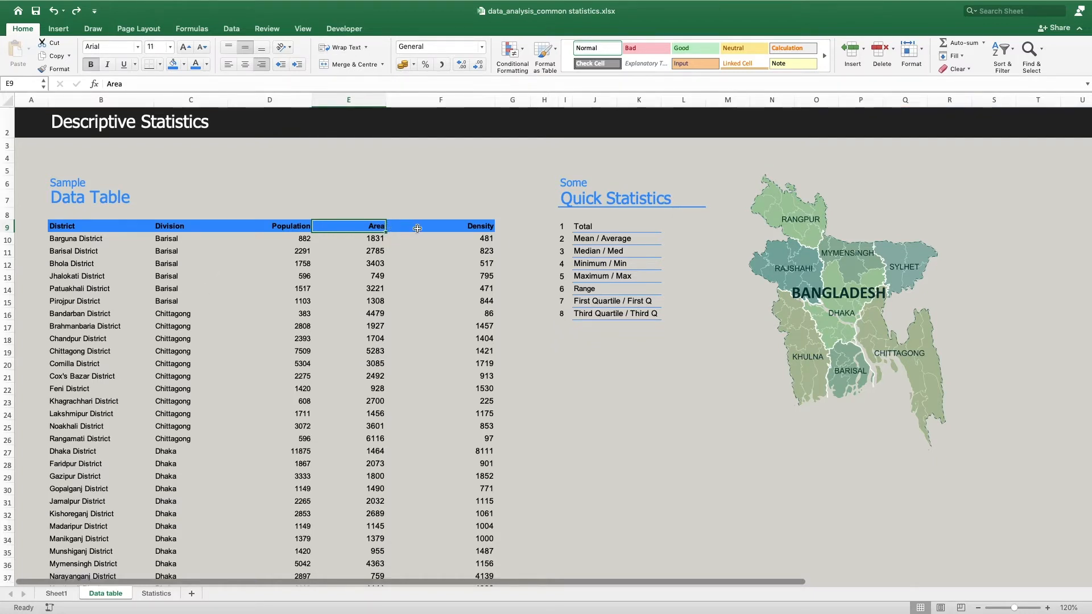
pyautogui.click(462, 226)
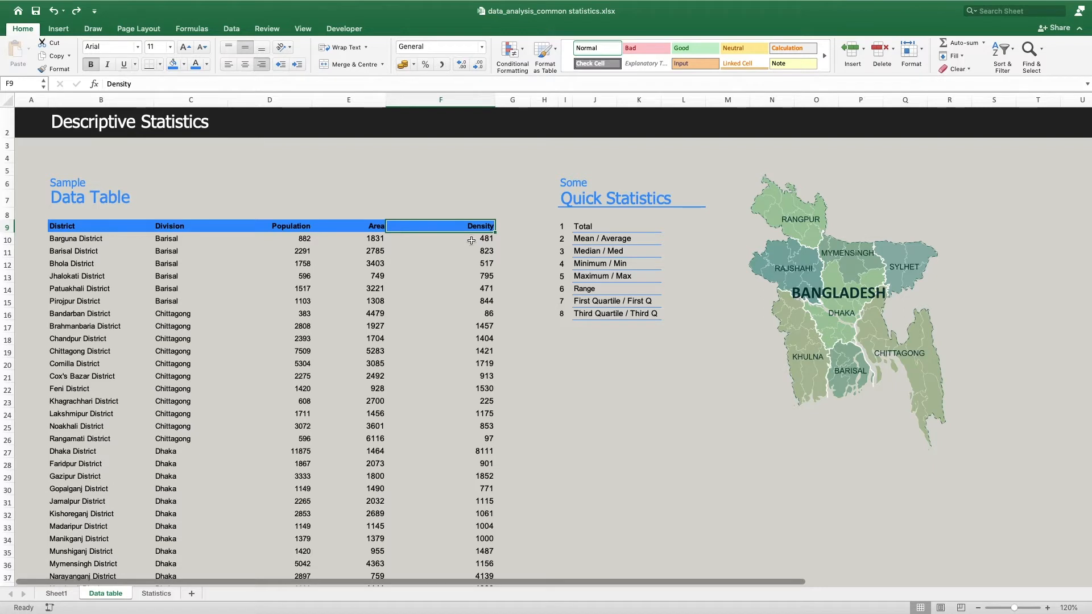
pyautogui.click(472, 240)
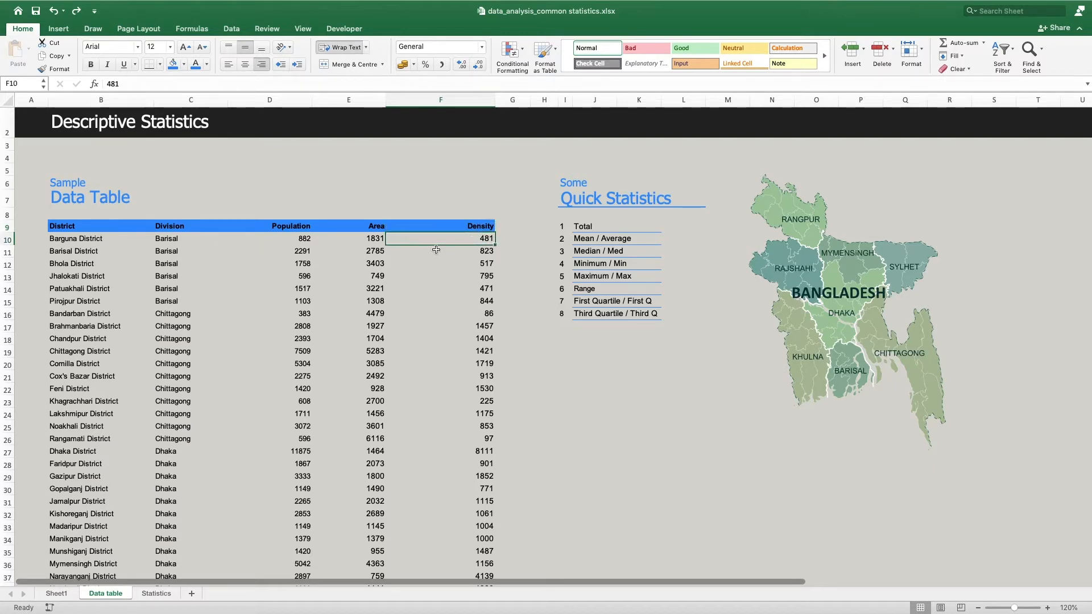
# Review the Quick Statistics list from Total through Range to Third Quartile
pyautogui.click(544, 237)
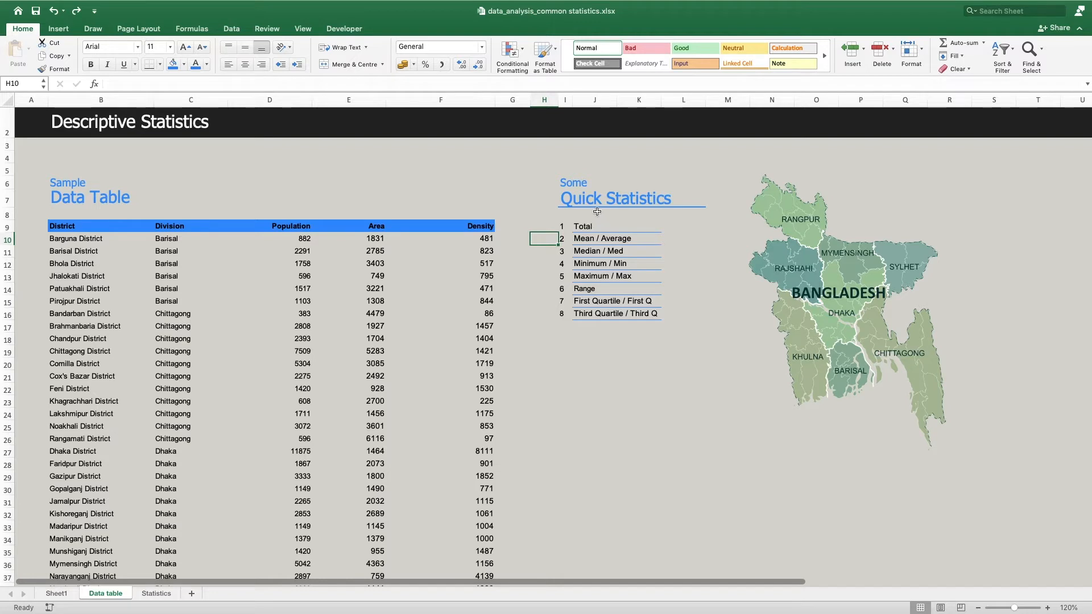
pyautogui.click(595, 326)
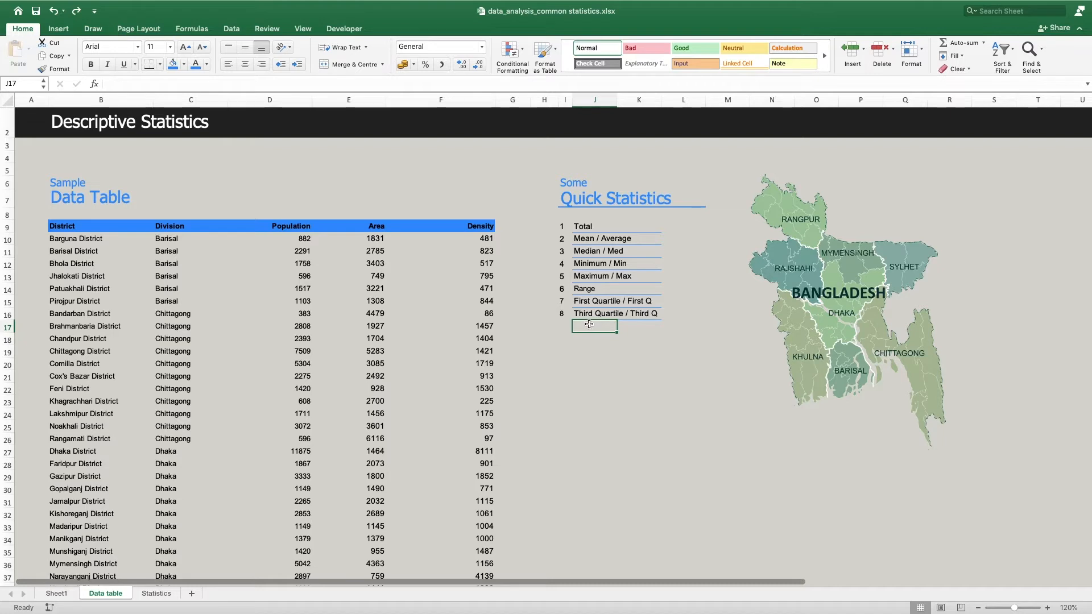
pyautogui.click(586, 228)
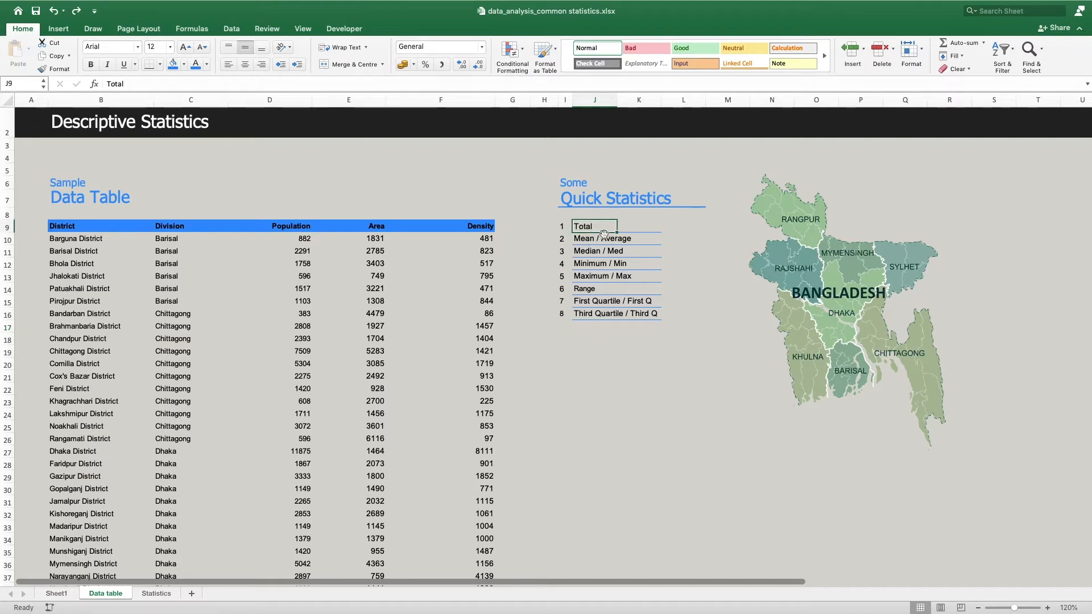
pyautogui.click(606, 265)
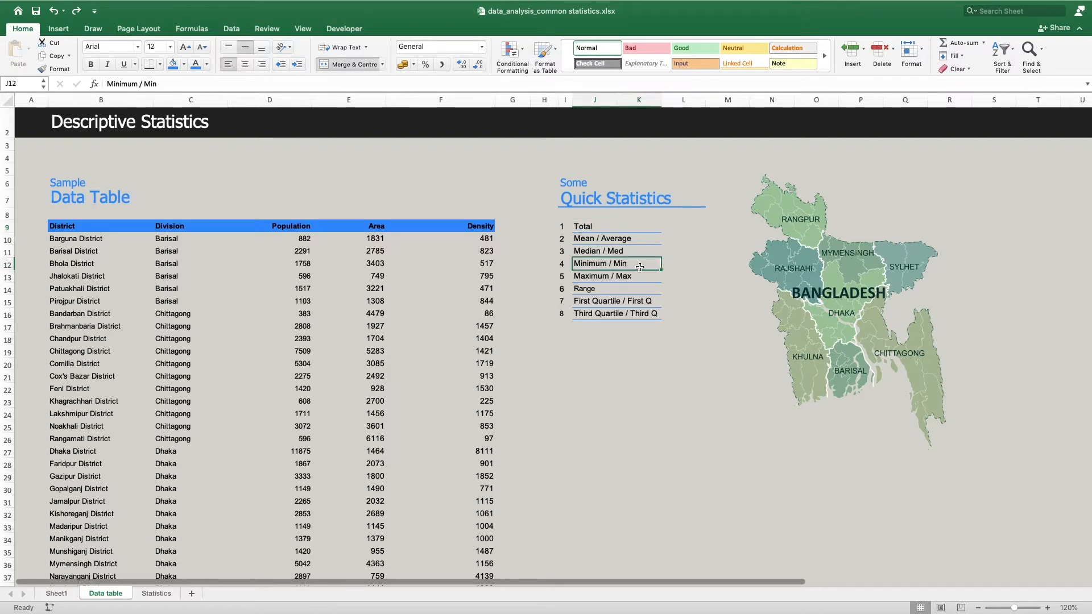
pyautogui.click(598, 290)
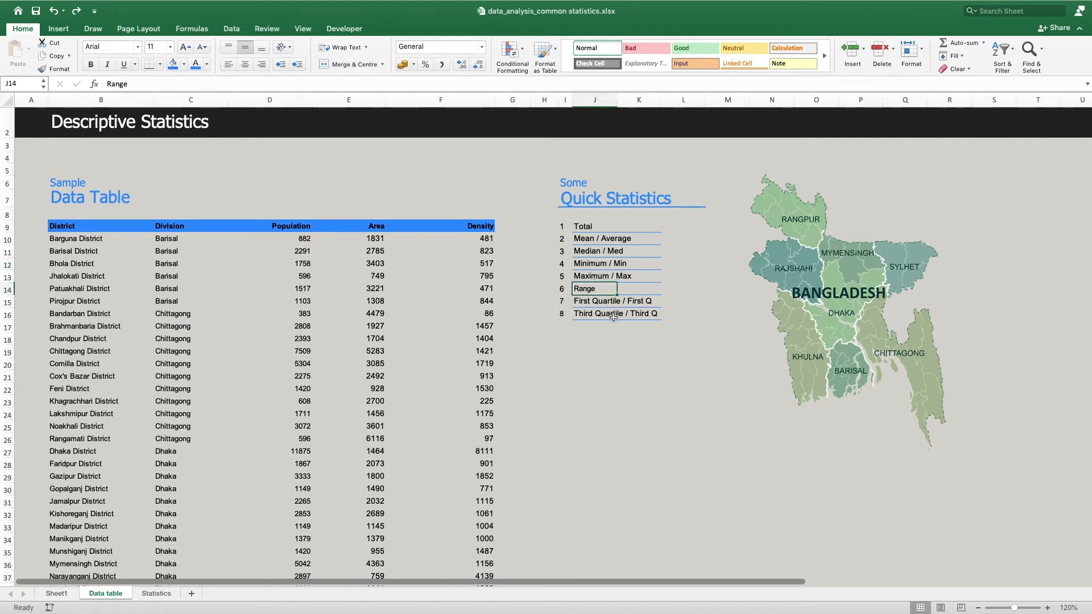
pyautogui.click(614, 317)
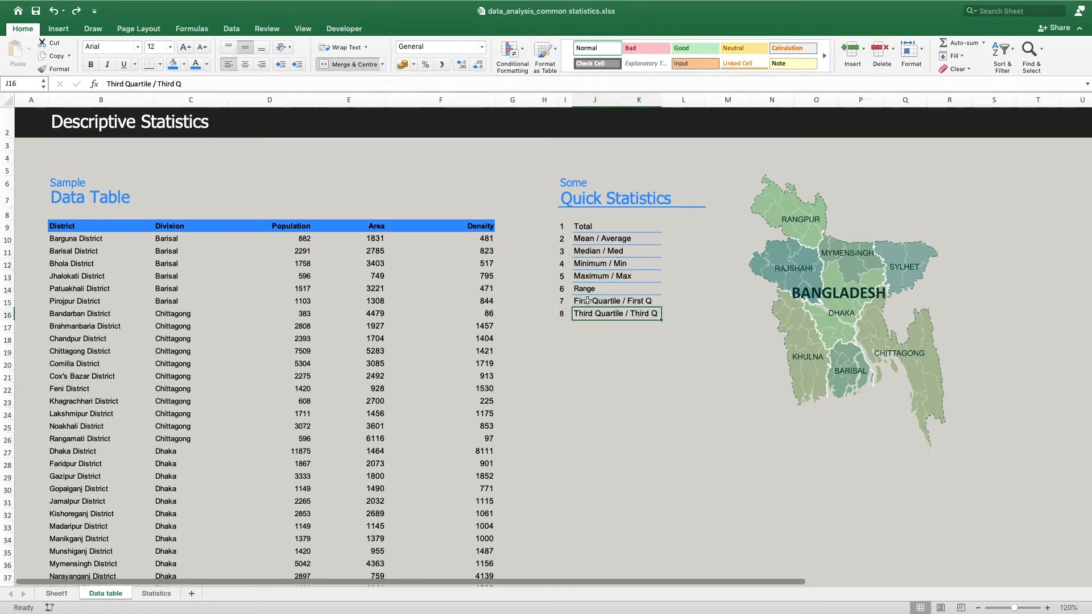
# Total the Population column in D74, directly below the data, with a SUM formula over D10:D73
pyautogui.scroll(-5, 568, 323)
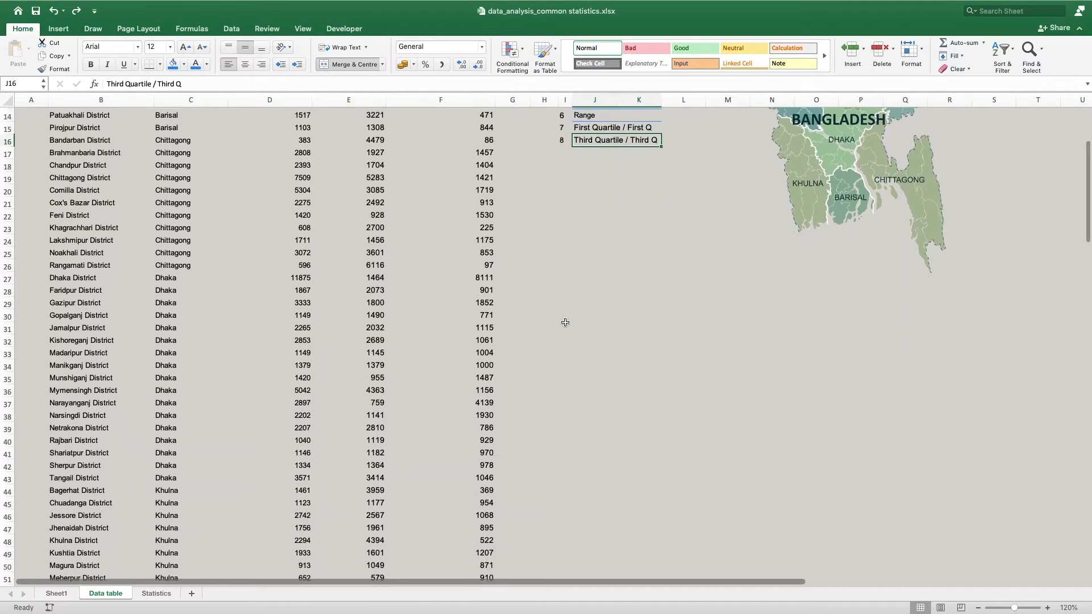
pyautogui.scroll(-9, 567, 320)
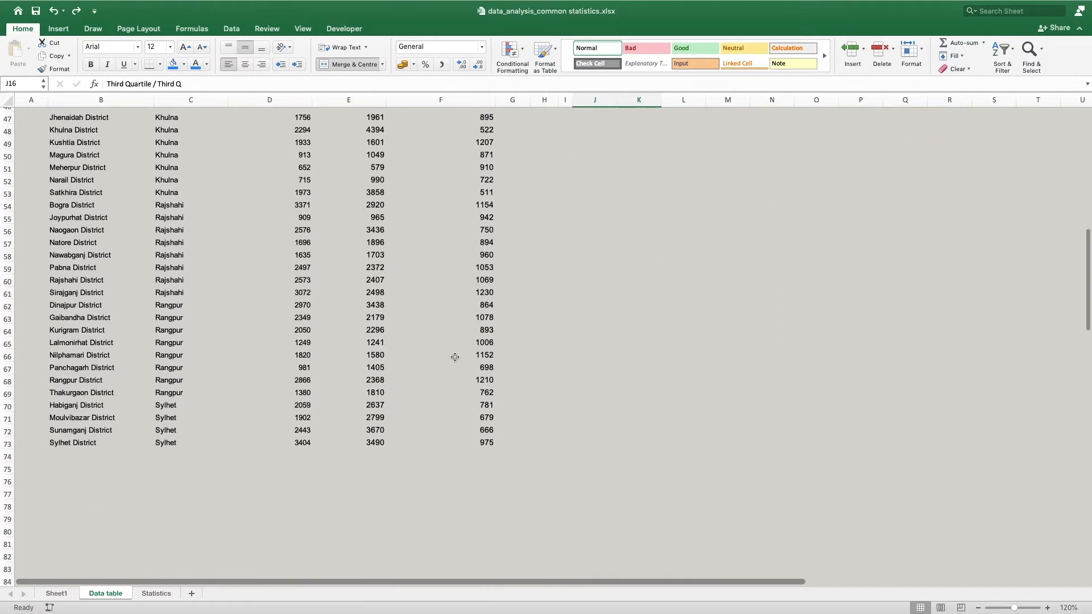
pyautogui.click(293, 457)
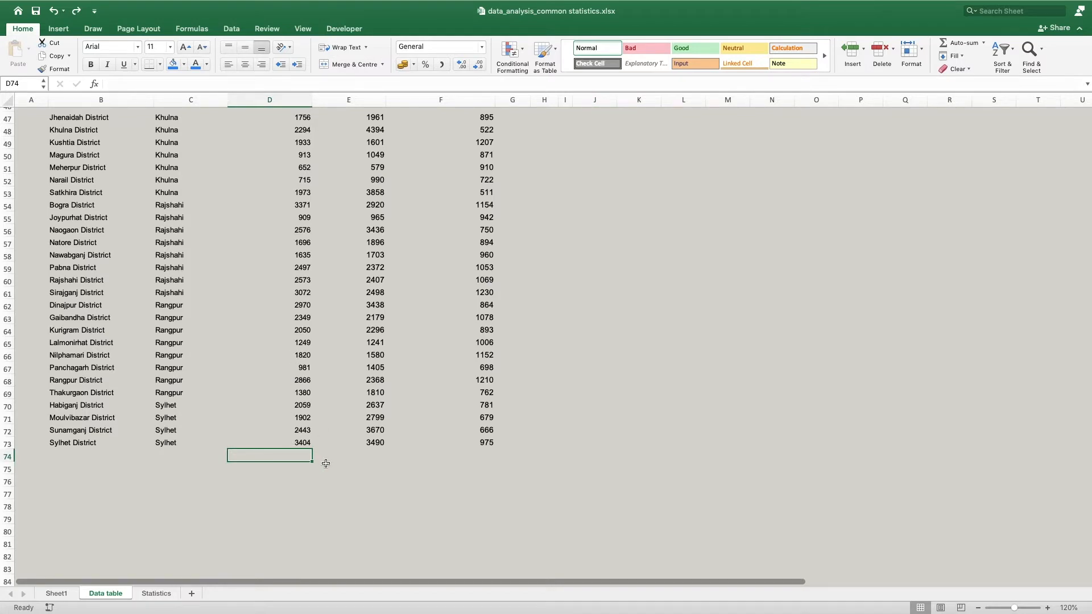
pyautogui.write('=sum')
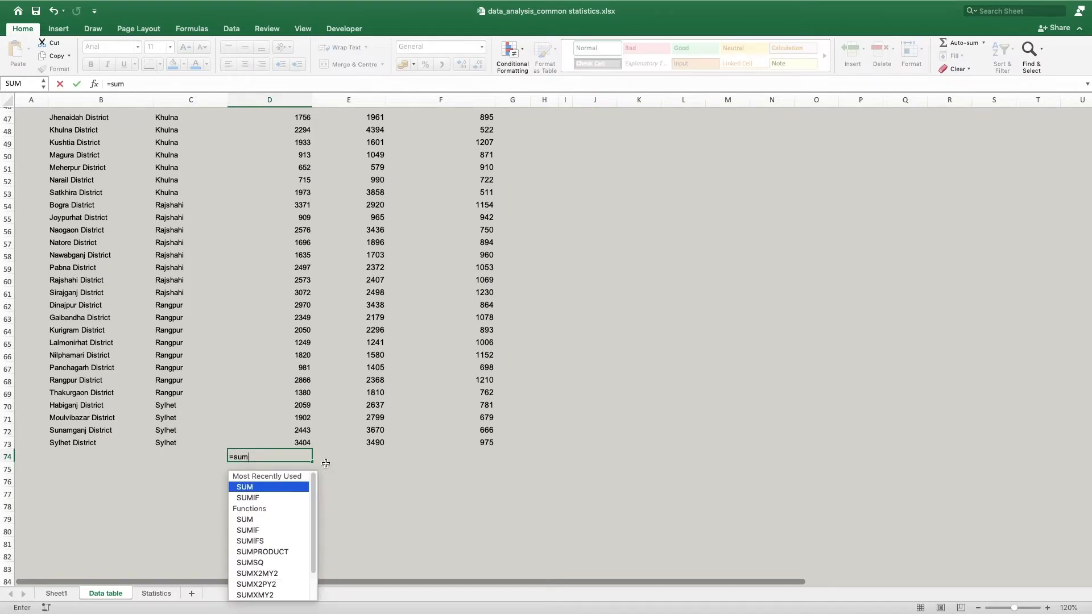
pyautogui.write('(')
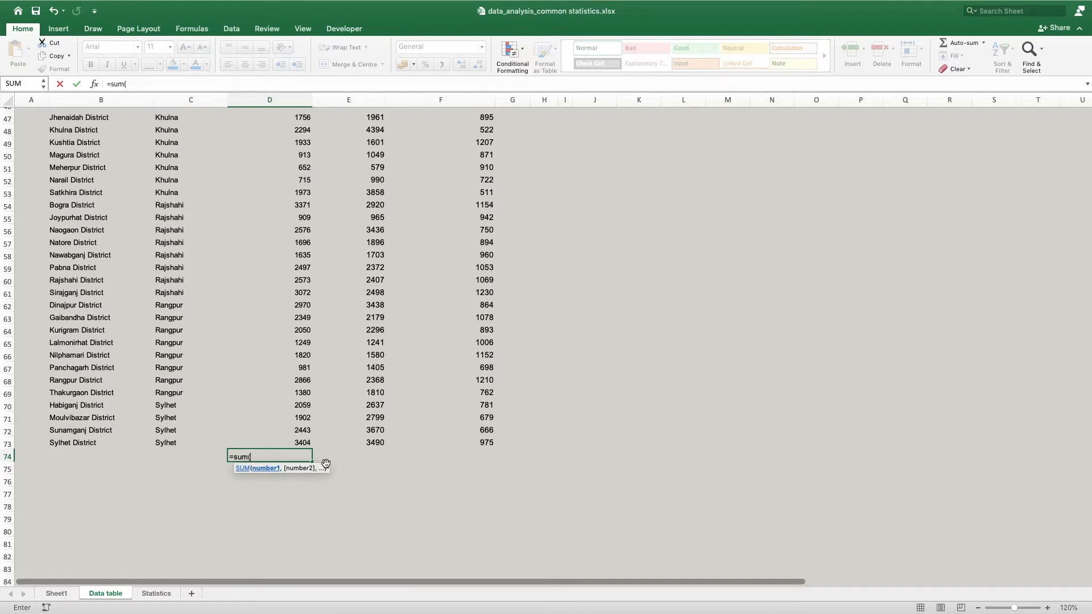
pyautogui.scroll(10, 306, 307)
pyautogui.scroll(3, 306, 307)
pyautogui.click(299, 173)
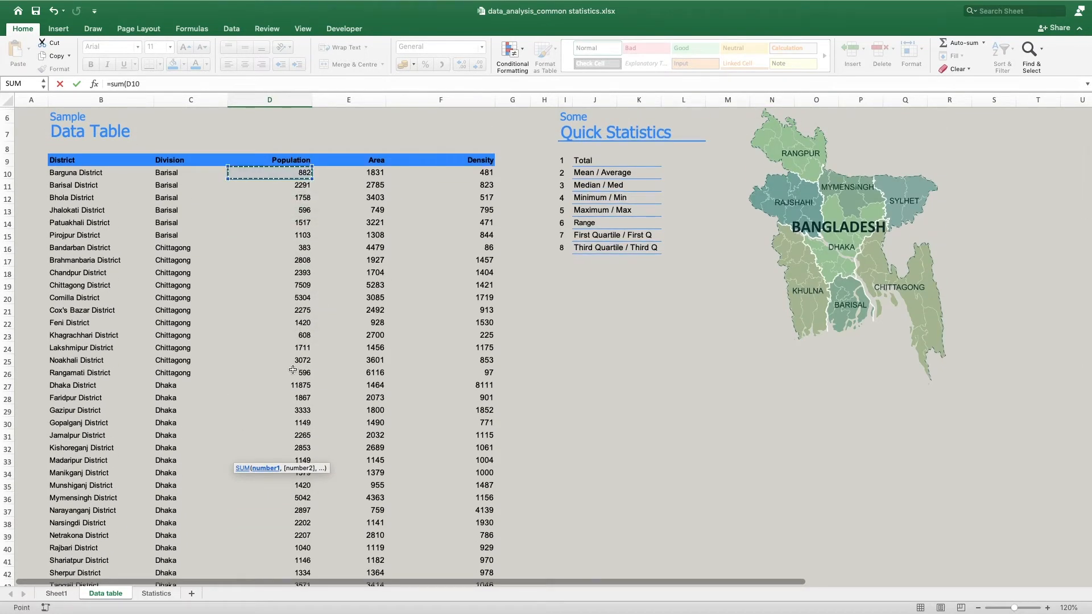
pyautogui.scroll(-10, 290, 369)
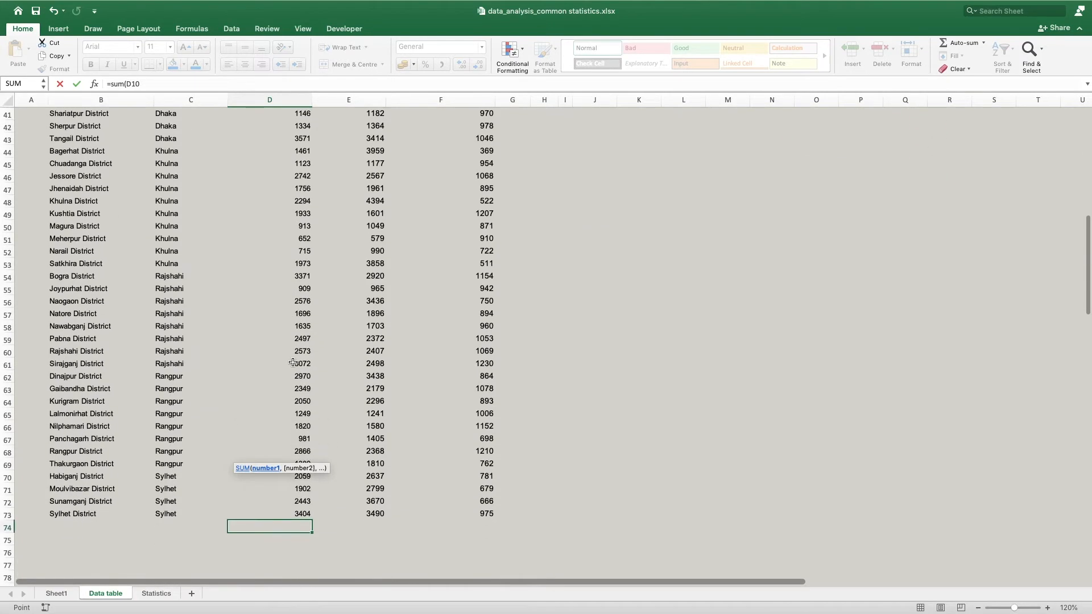
pyautogui.keyDown('shift'); pyautogui.click(300, 509); pyautogui.keyUp('shift')
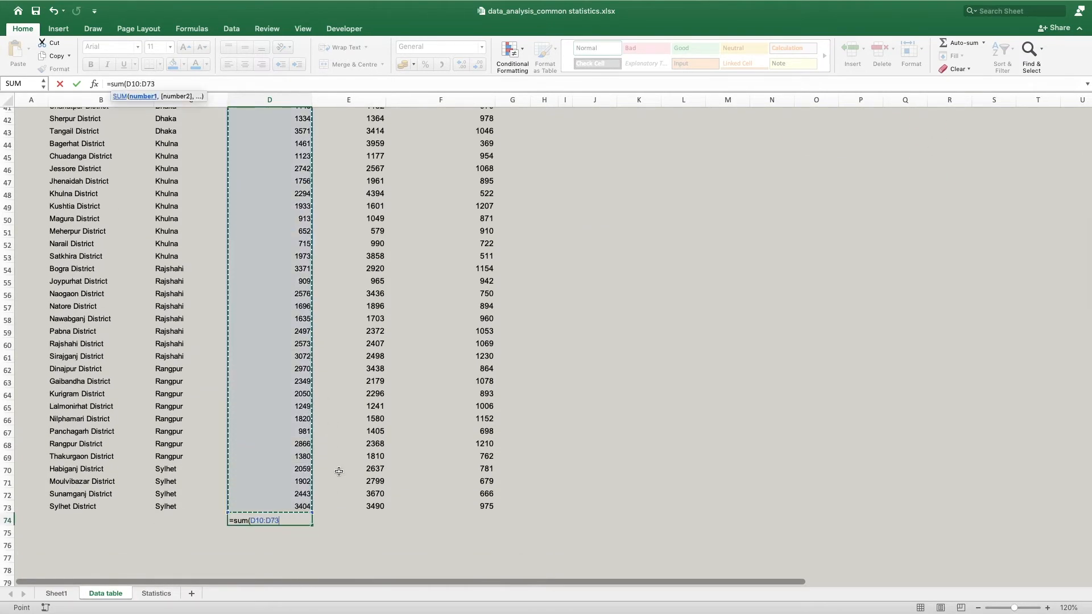
pyautogui.write(')')
pyautogui.press('Return')
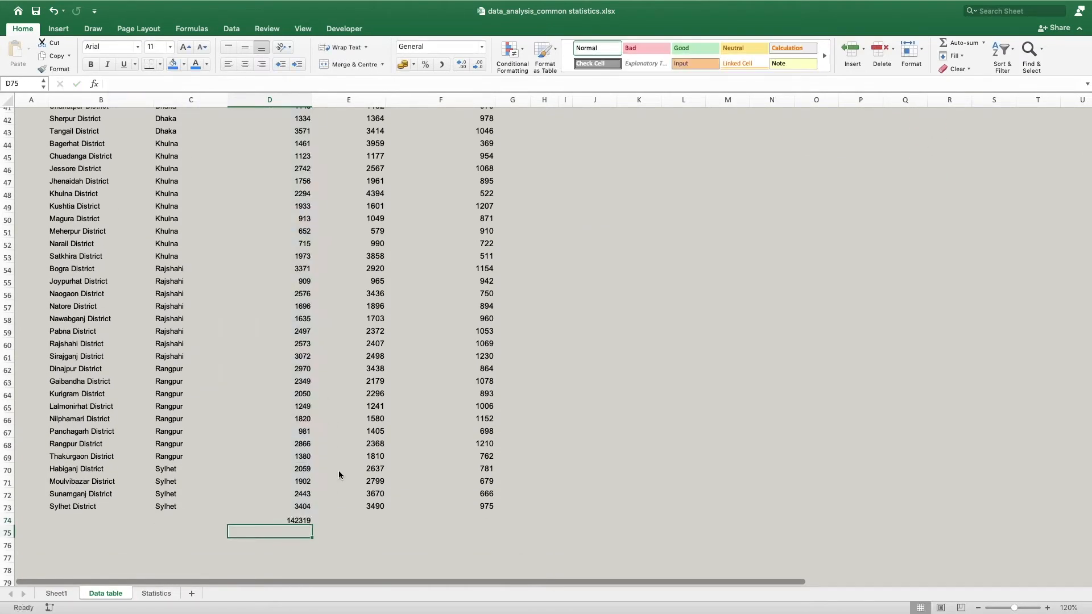
# Copy the Population total formula from D74 into E74 to total the Area column
pyautogui.click(306, 518)
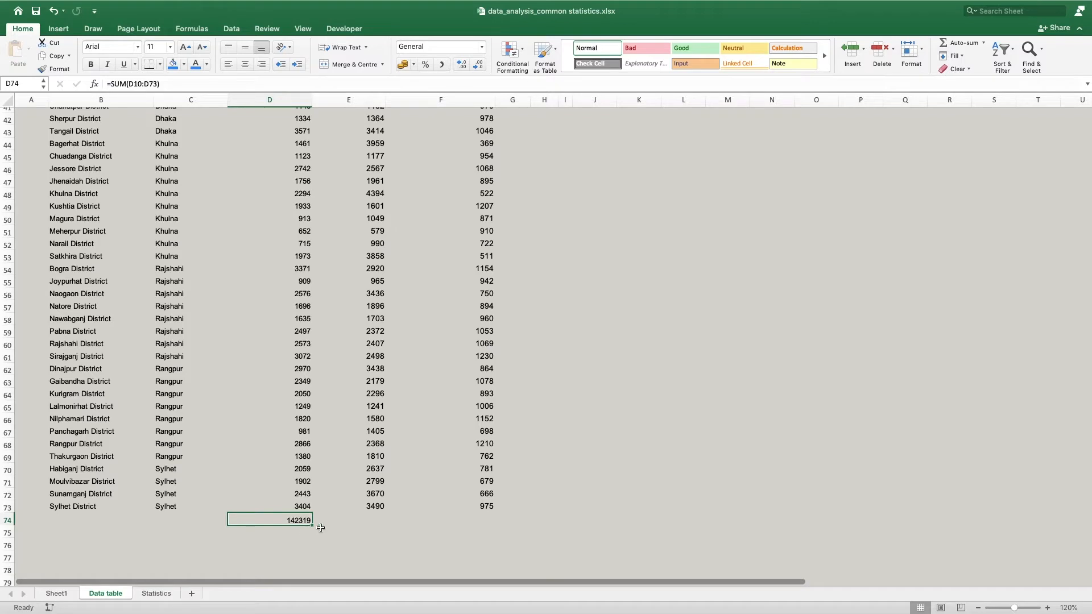
pyautogui.moveTo(312, 526); pyautogui.dragTo(364, 524)
pyautogui.click(367, 531)
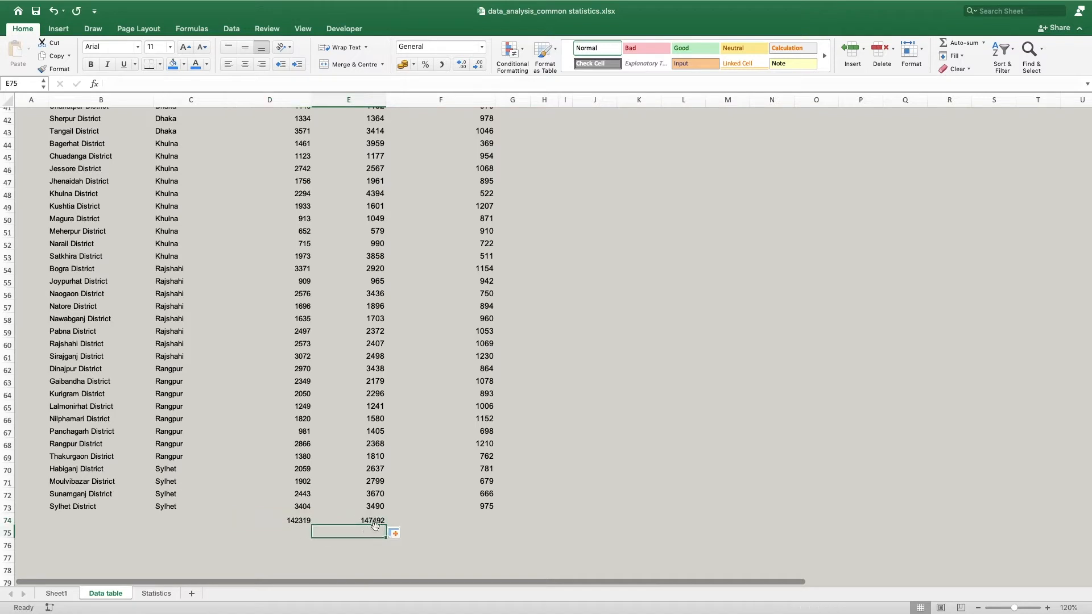
# Calculate the Population average in D75, below the total, with an AVERAGE formula over D10:D73
pyautogui.click(295, 531)
pyautogui.write('=a')
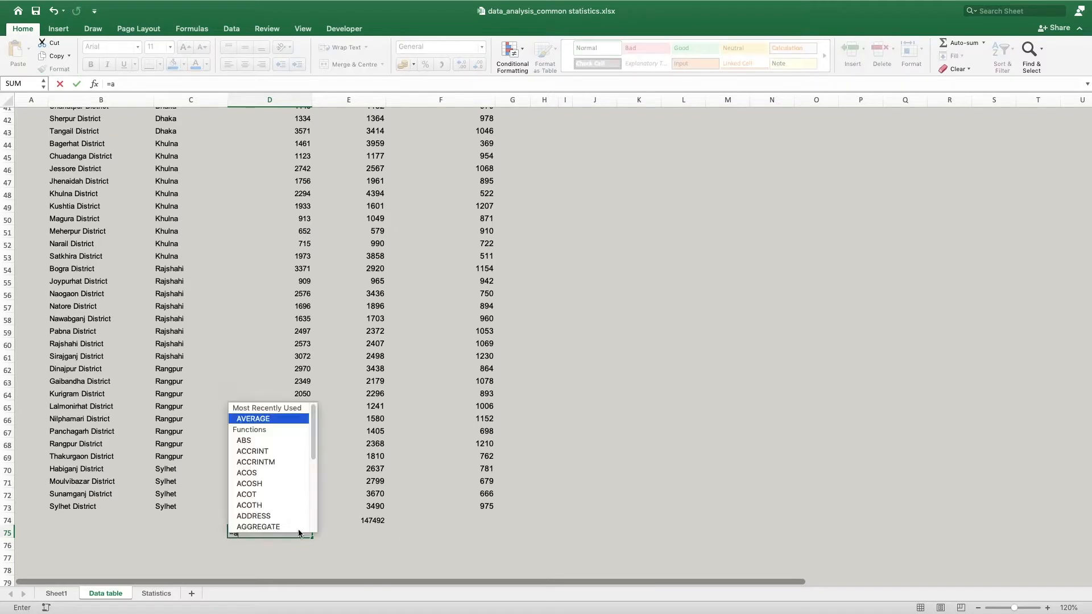
pyautogui.write('verag')
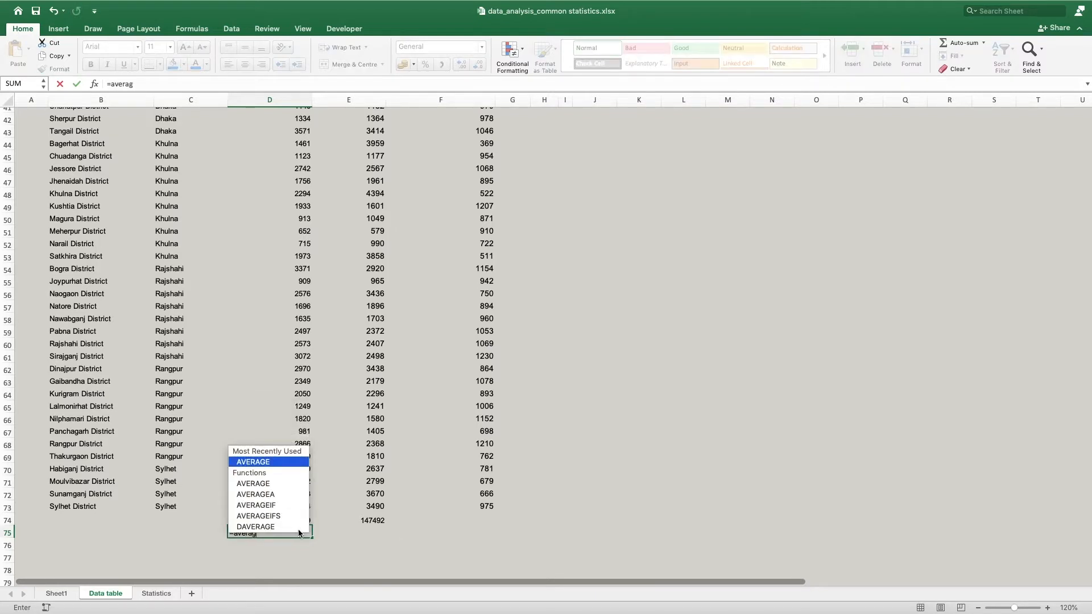
pyautogui.write('e(')
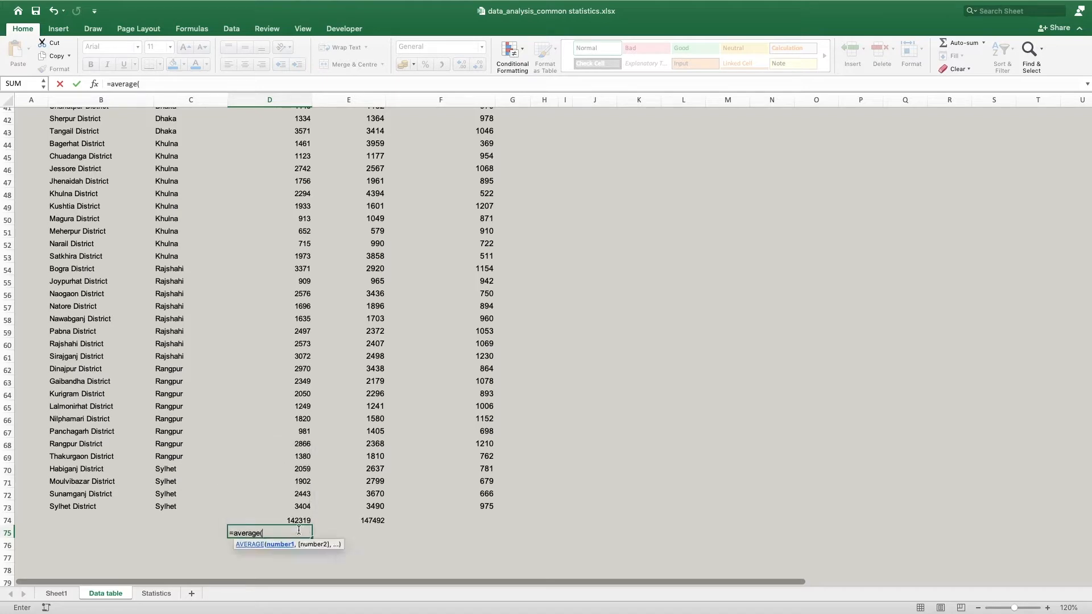
pyautogui.scroll(12, 293, 352)
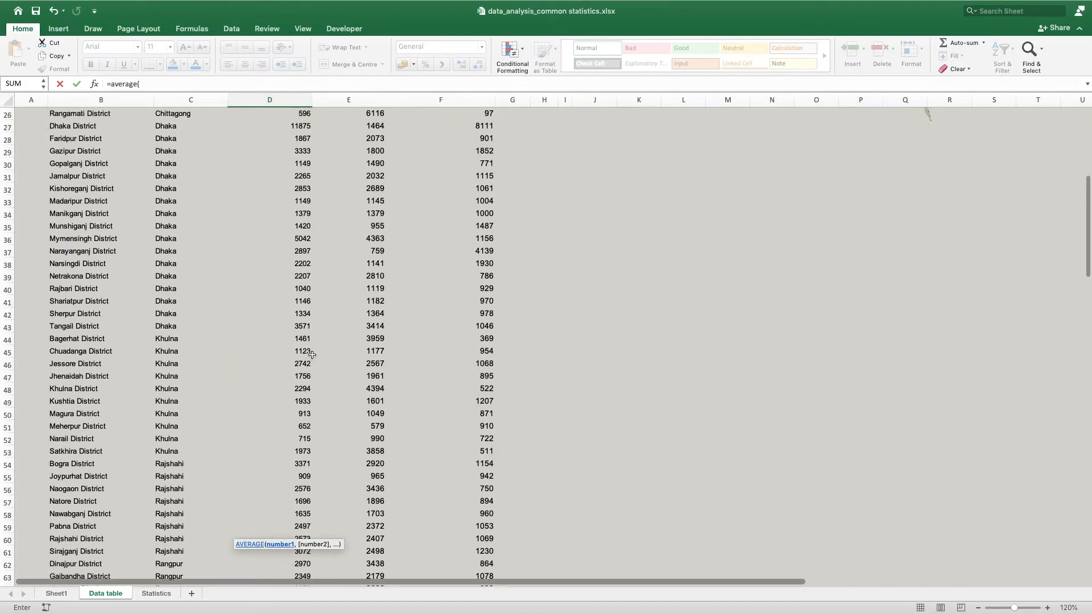
pyautogui.click(295, 178)
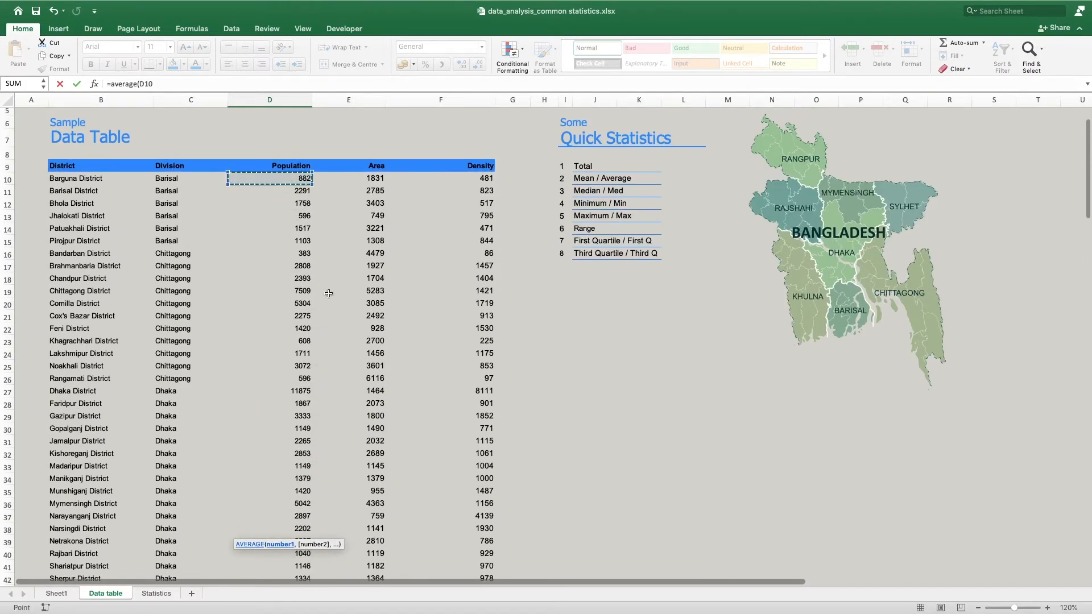
pyautogui.scroll(-6, 280, 369)
pyautogui.scroll(-6, 281, 369)
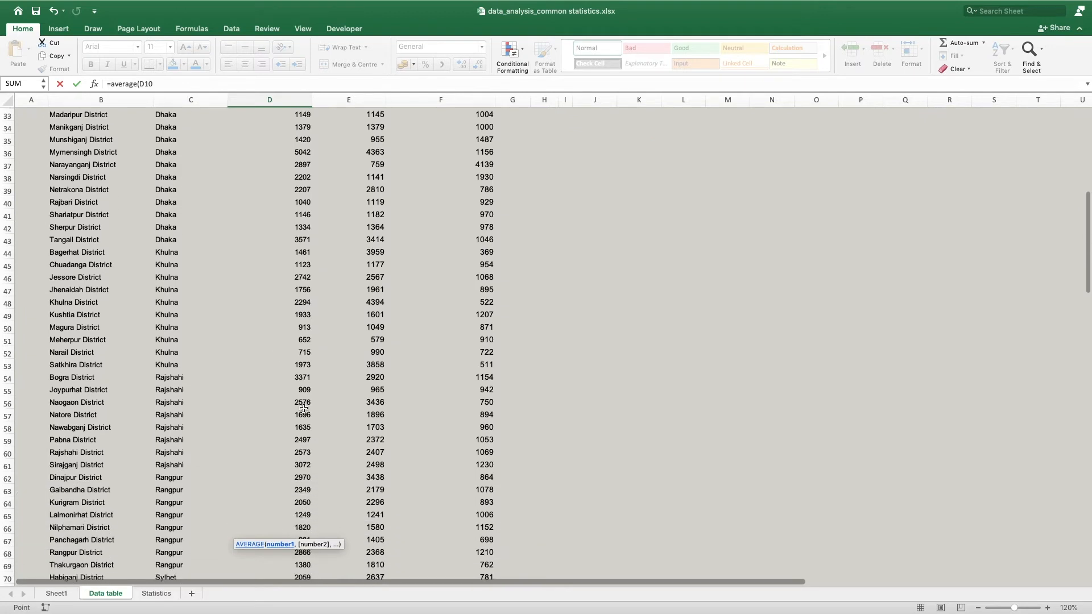
pyautogui.keyDown('shift'); pyautogui.click(293, 509); pyautogui.keyUp('shift')
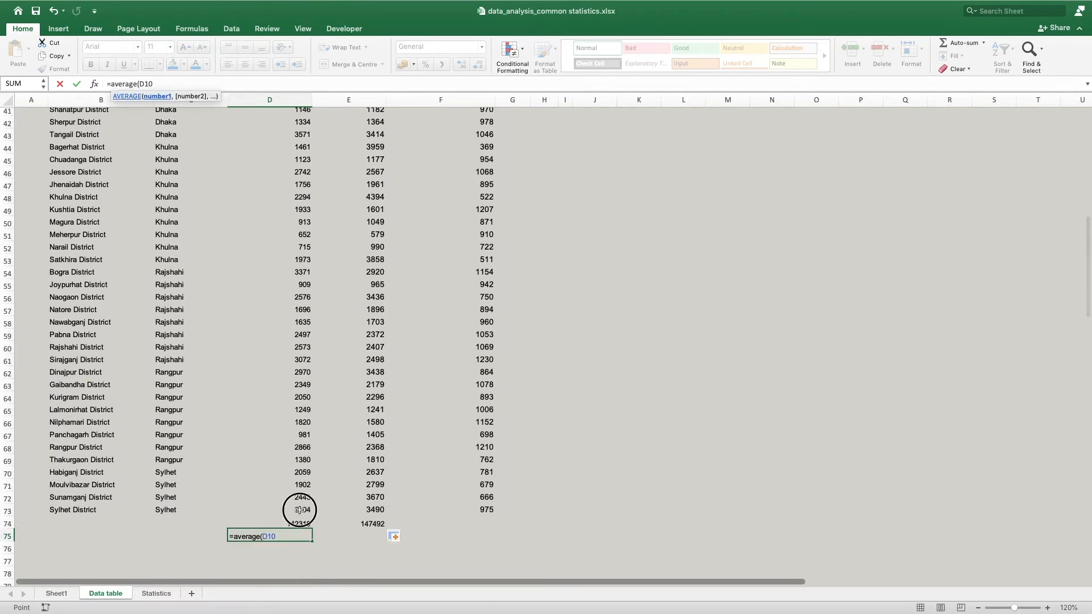
pyautogui.write(')')
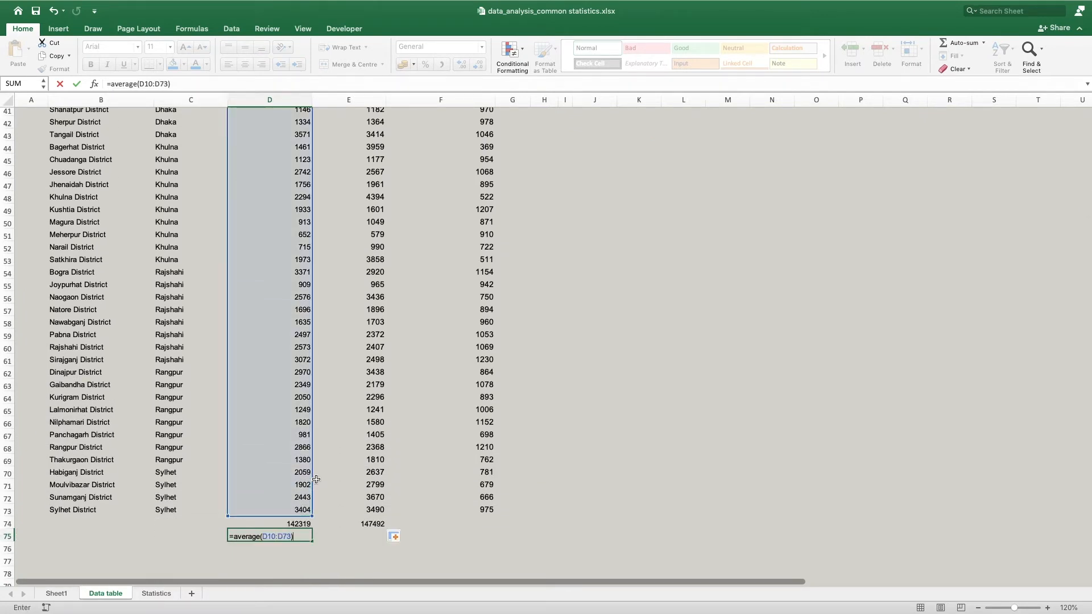
pyautogui.press('Return')
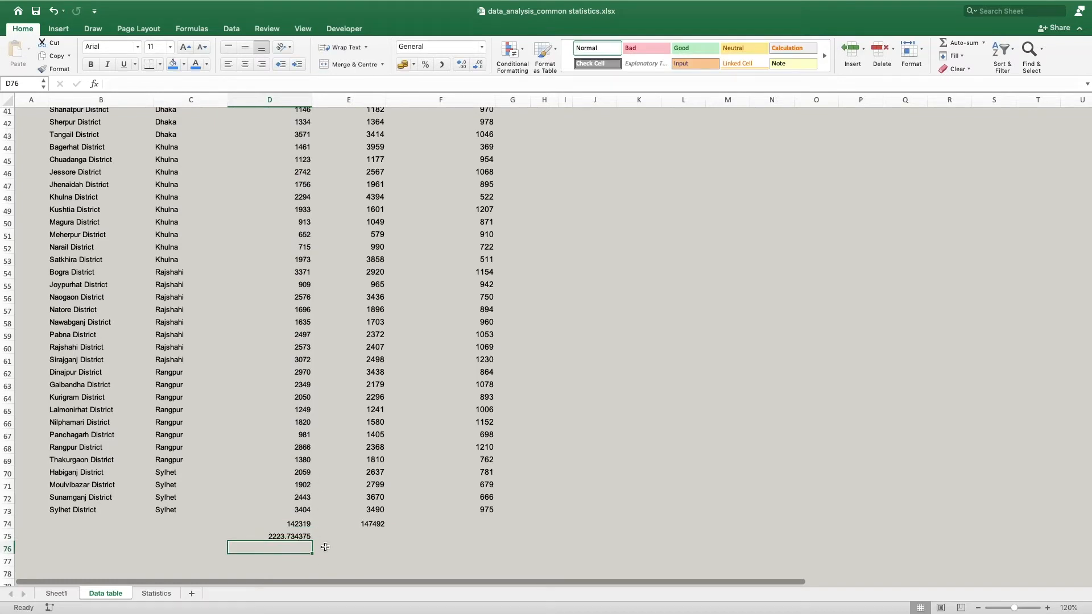
# Fill the Population average formula from D75 across to F75 for the Area and Density columns
pyautogui.click(296, 537)
pyautogui.moveTo(315, 542); pyautogui.dragTo(482, 537)
pyautogui.click(544, 511)
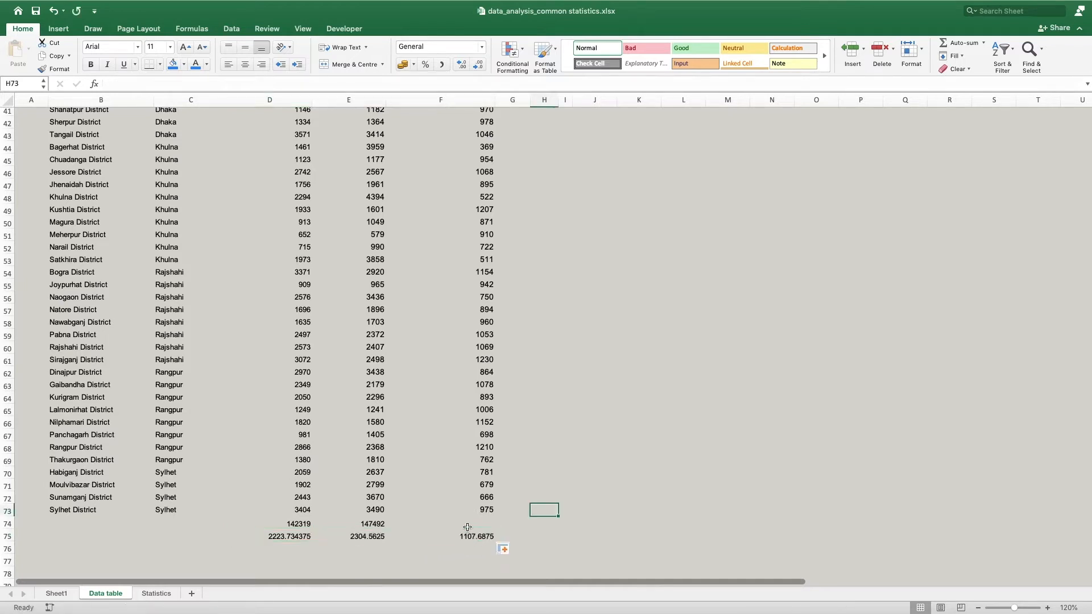
# Clear the total and average formulas in D74:F75 below the data
pyautogui.click(286, 527)
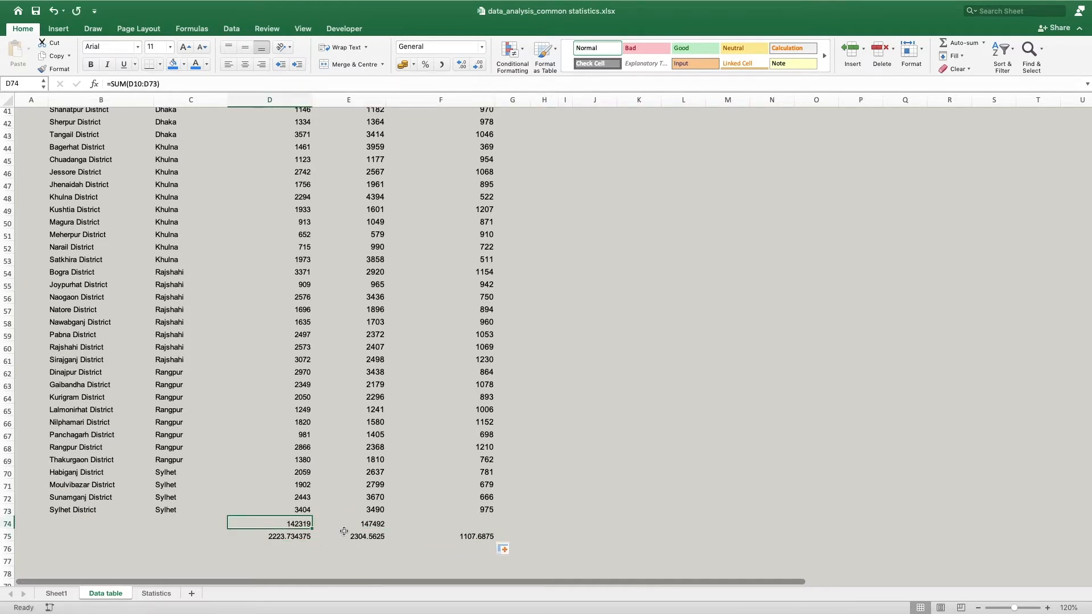
pyautogui.keyDown('shift'); pyautogui.click(481, 538); pyautogui.keyUp('shift')
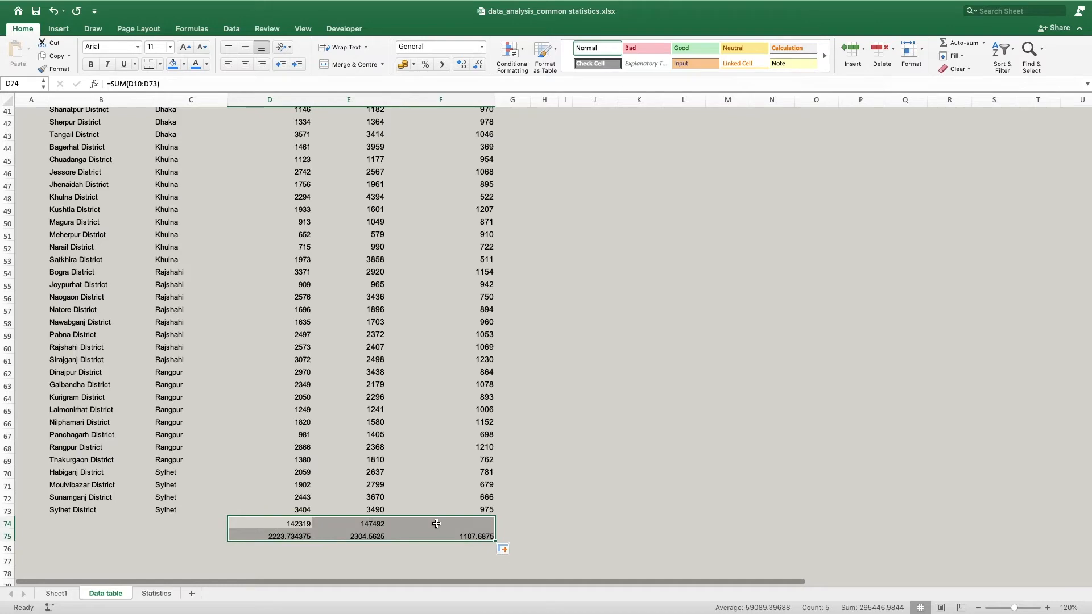
pyautogui.press('Delete')
pyautogui.scroll(15, 527, 461)
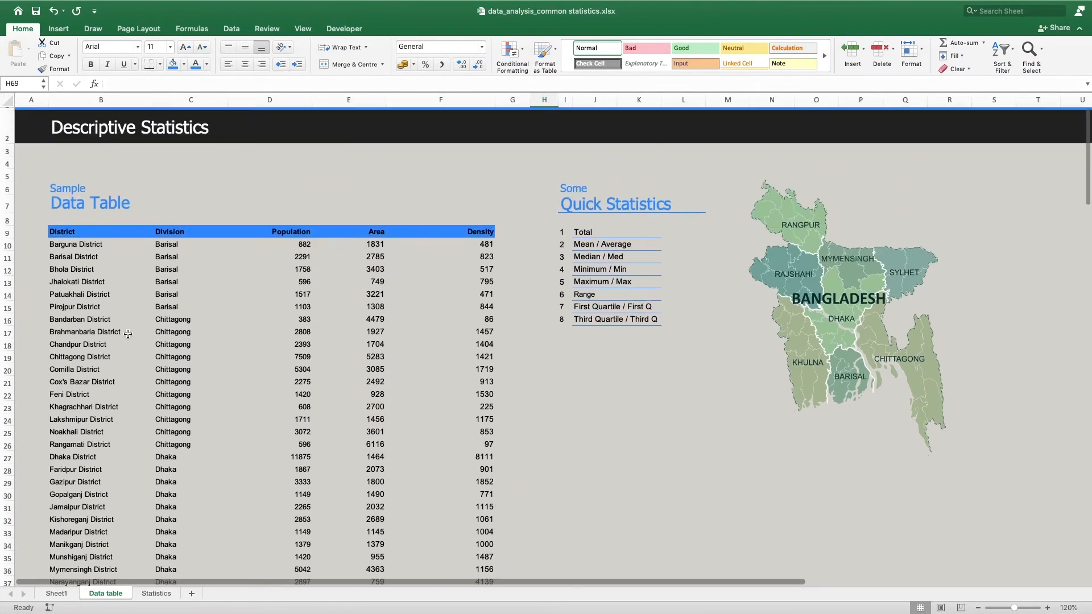
# Convert the district data range B9:F73 into a table with headers
pyautogui.click(103, 253)
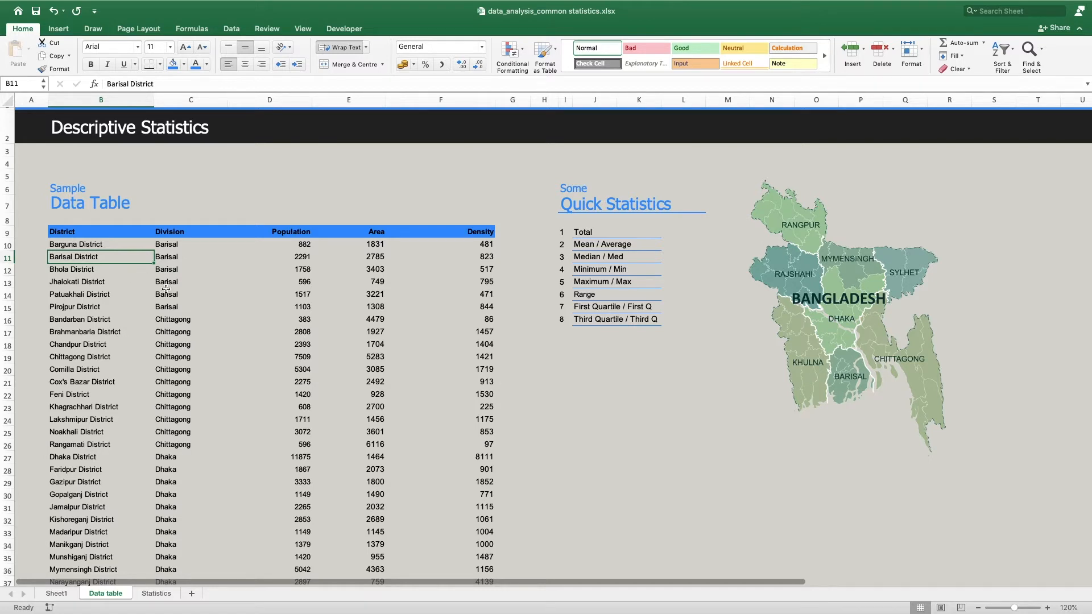
pyautogui.click(170, 246)
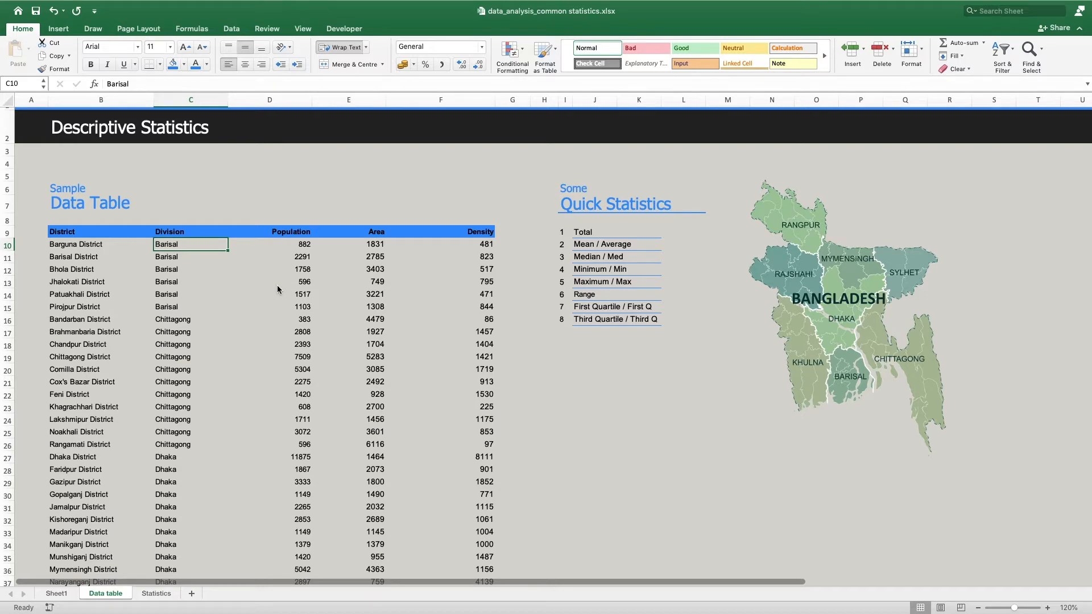
pyautogui.hotkey('ctrl', 't')
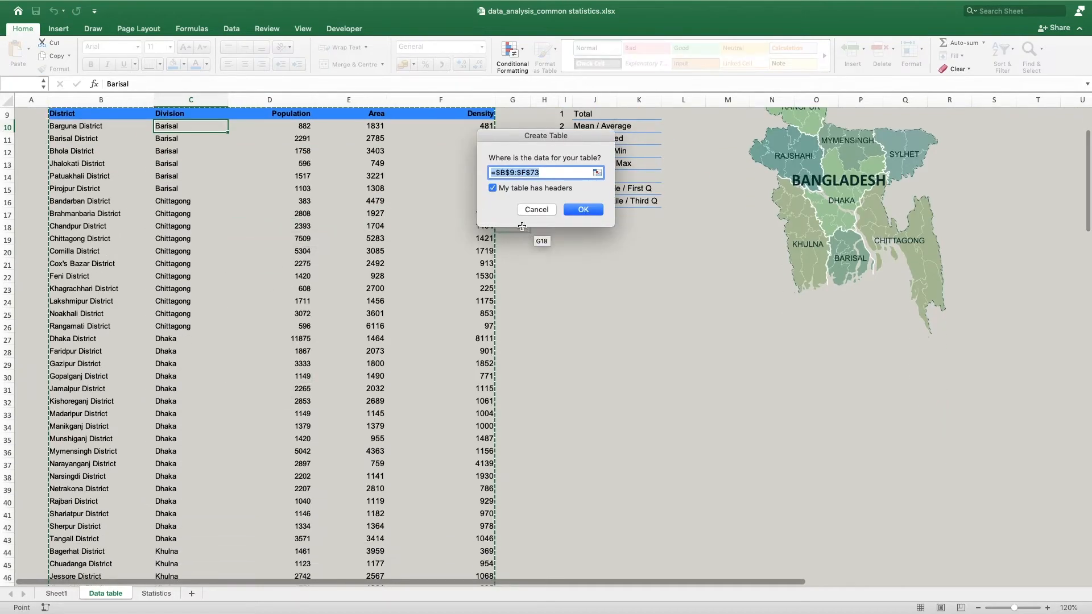
pyautogui.click(583, 209)
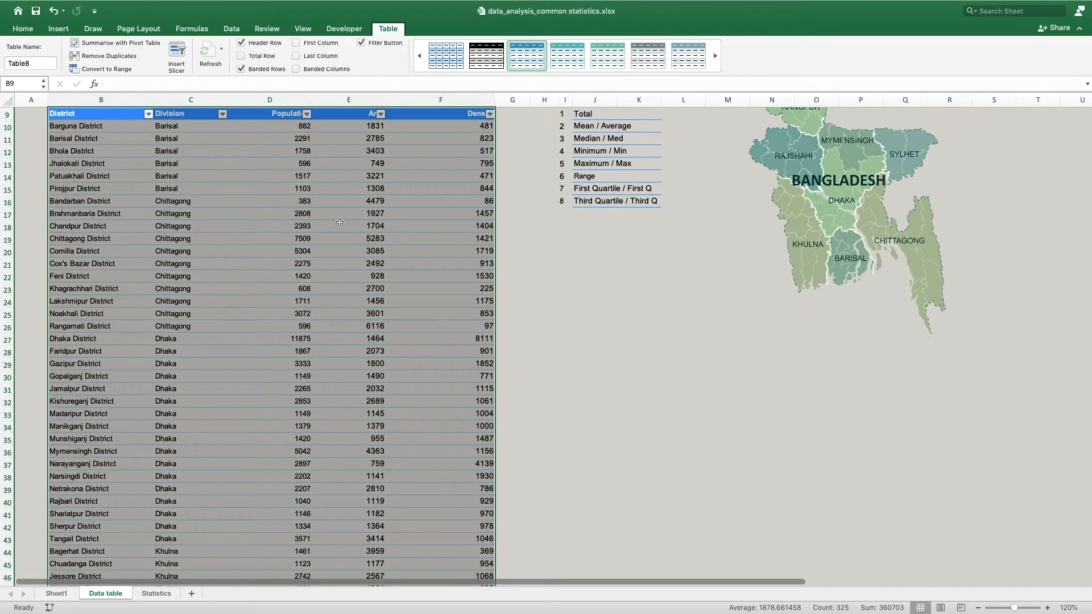
# Rename the new district table as data
pyautogui.click(269, 226)
pyautogui.scroll(3, 293, 228)
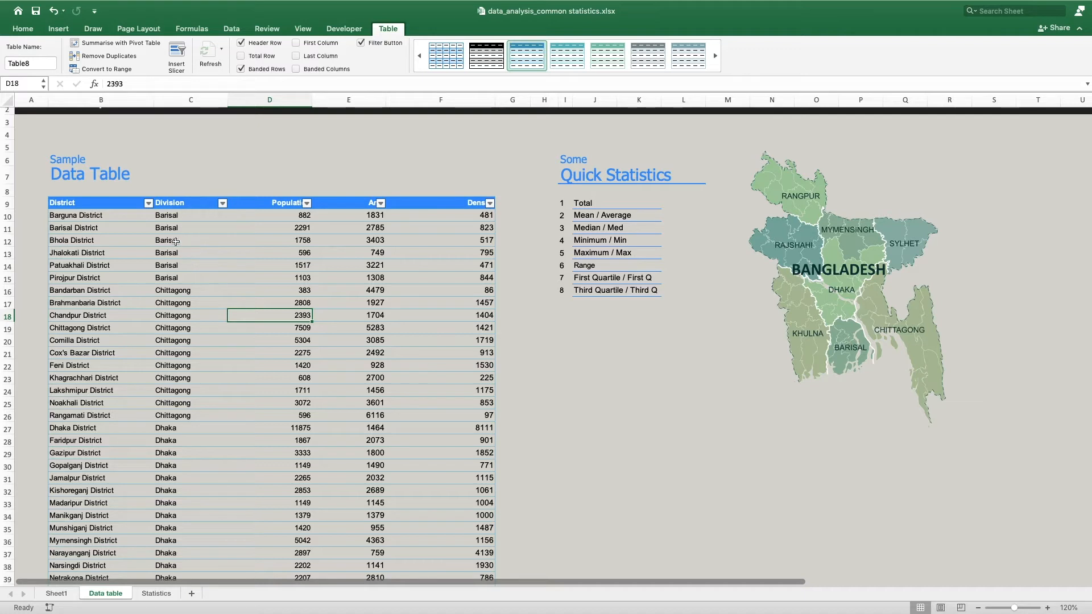
pyautogui.click(28, 63)
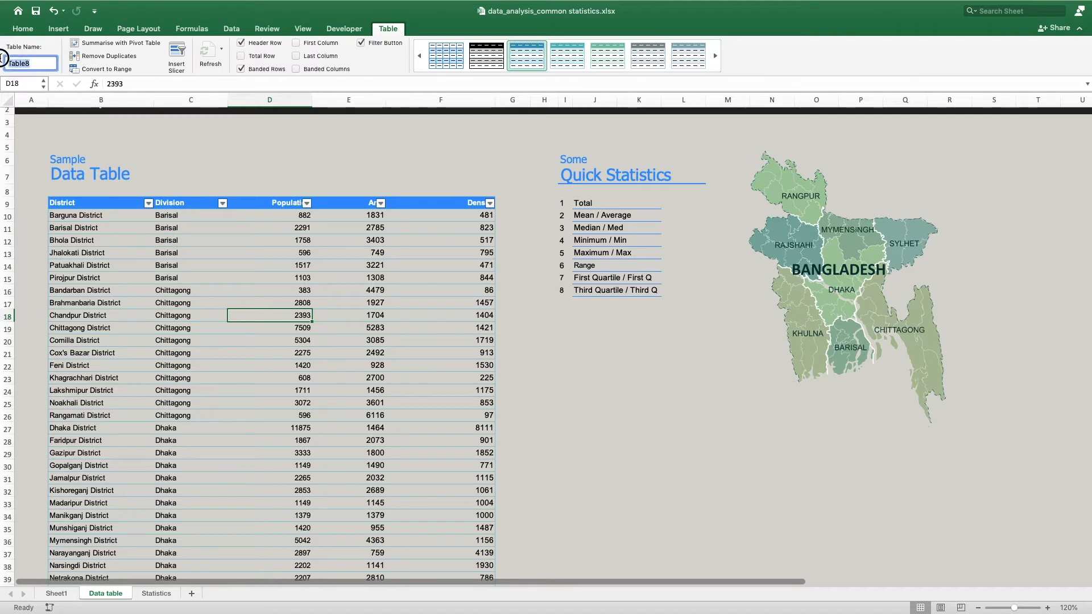
pyautogui.write('data')
pyautogui.click(214, 258)
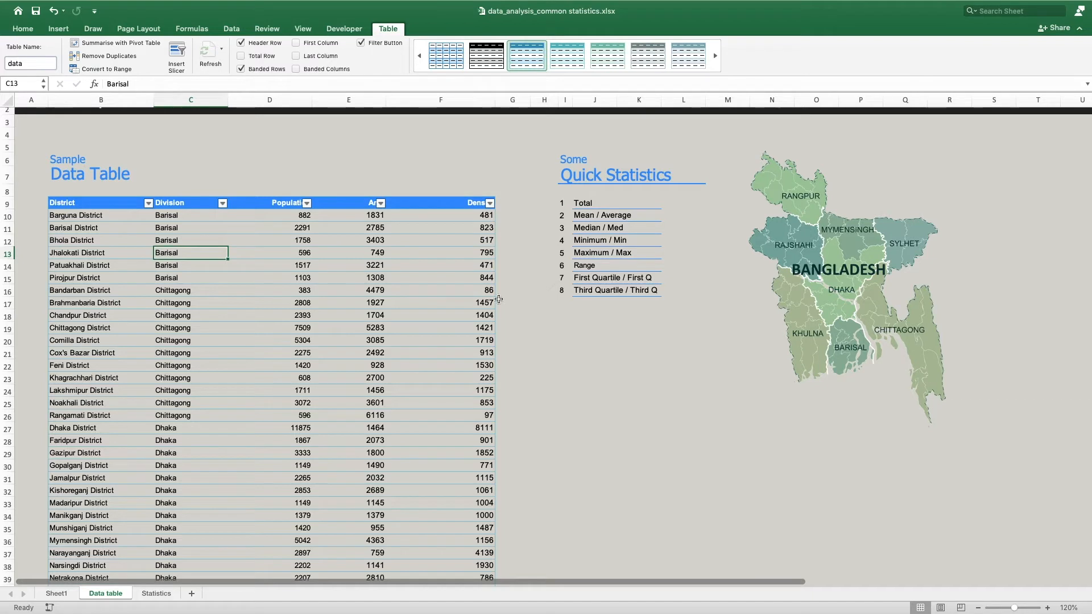
# On the Statistics sheet, total Population in C10 with =SUM(data[Population]) and fill the formula into D10 for Area
pyautogui.click(157, 595)
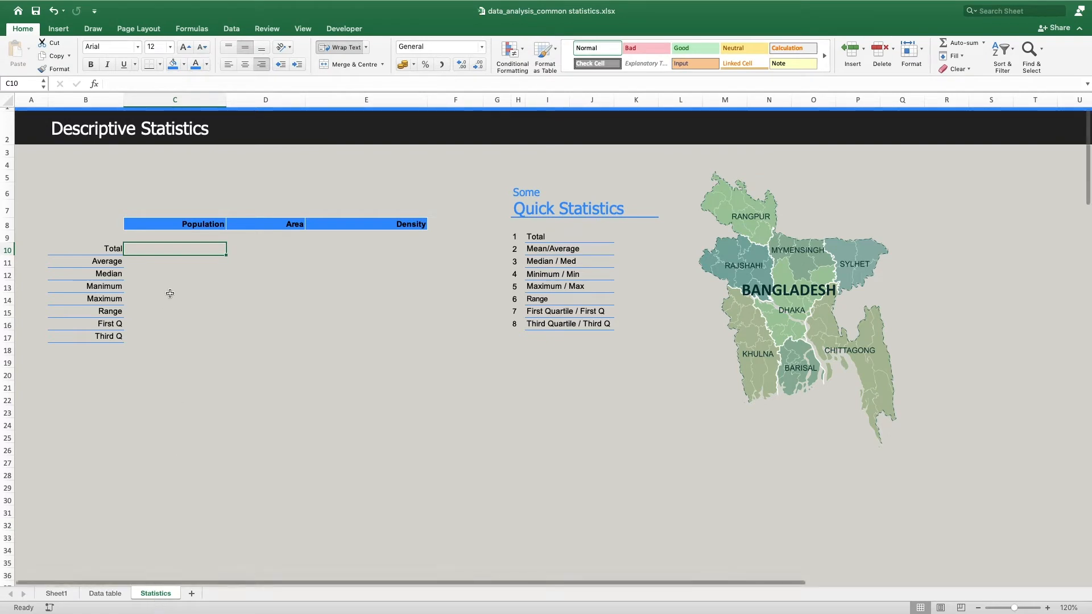
pyautogui.click(178, 277)
pyautogui.click(152, 248)
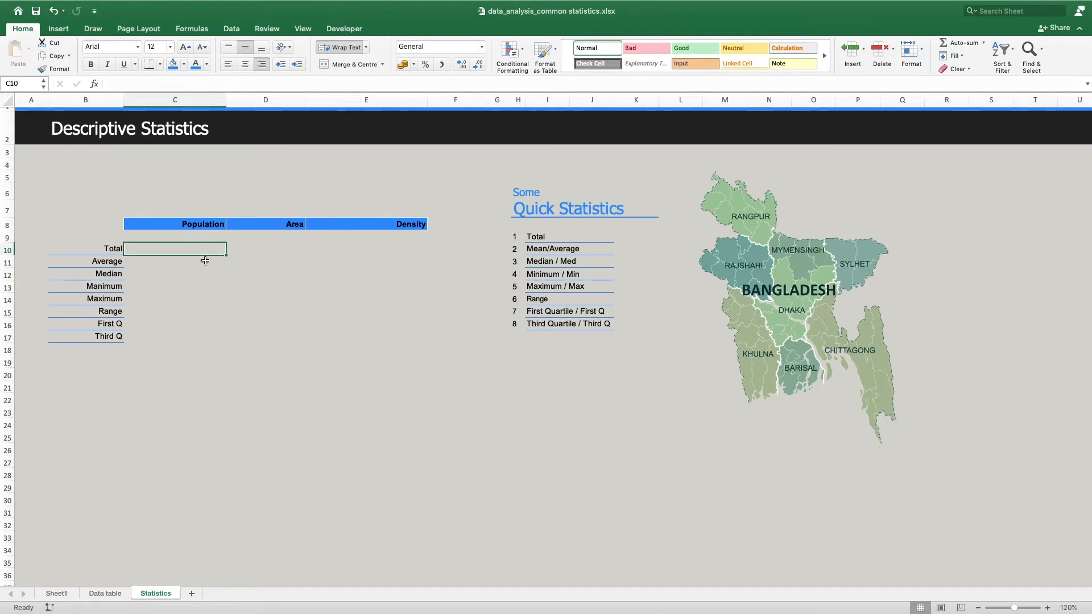
pyautogui.write('=')
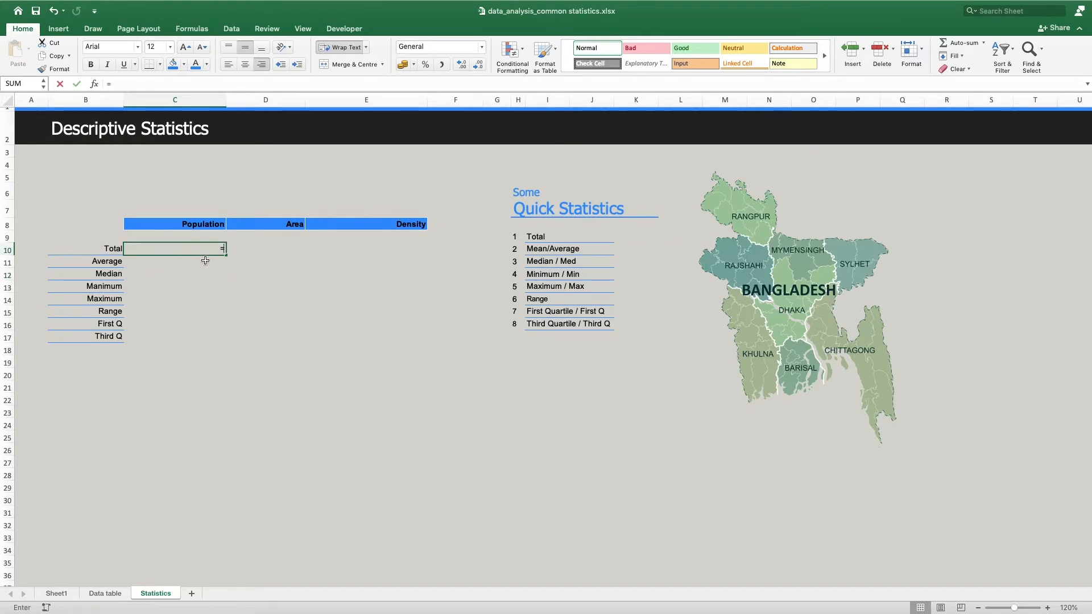
pyautogui.write('sum(')
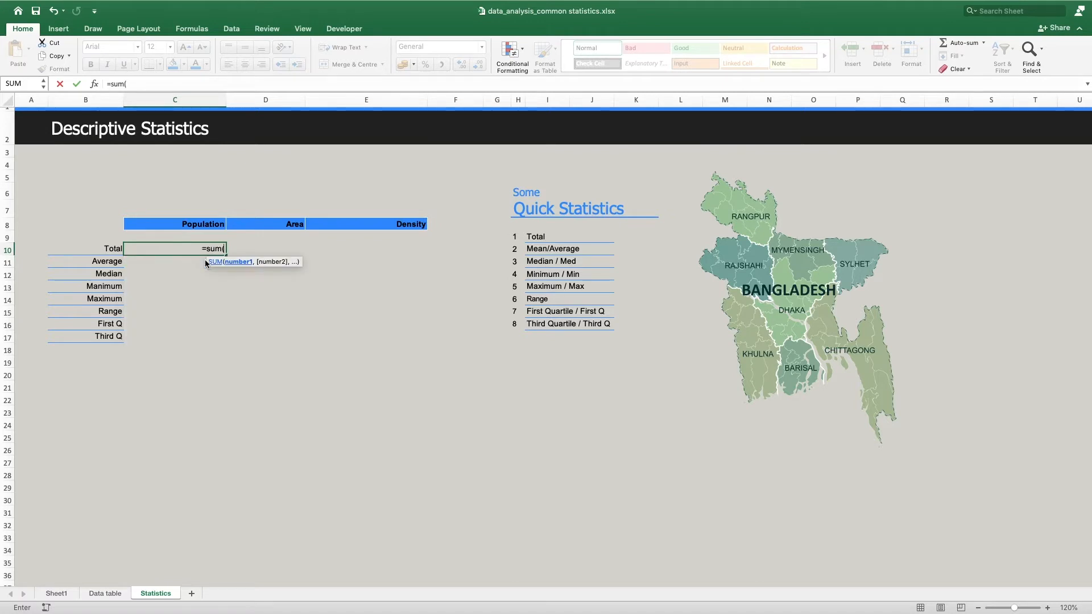
pyautogui.write('data')
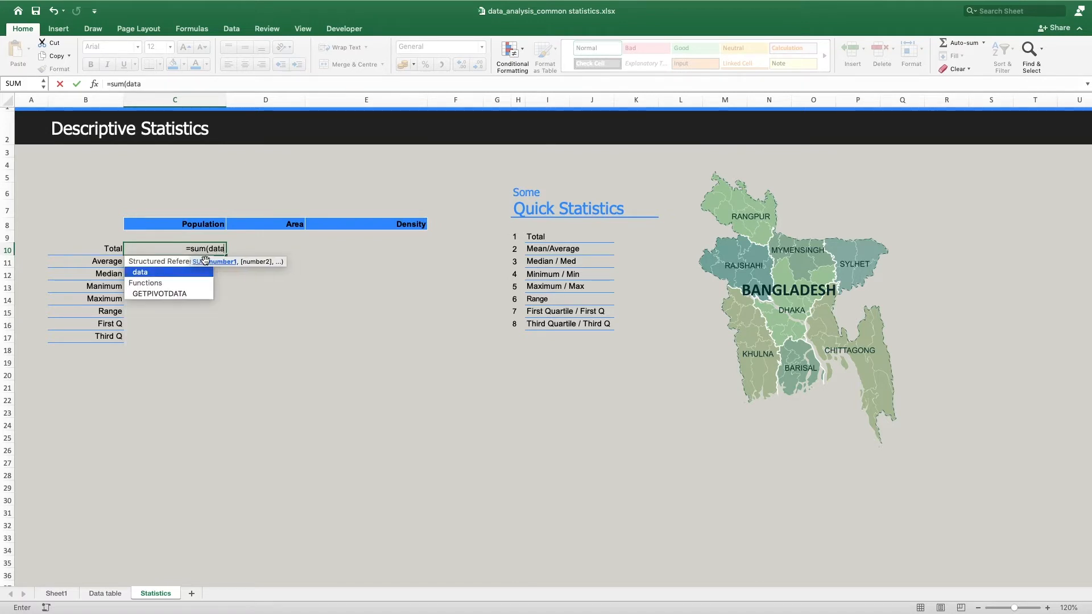
pyautogui.write('[')
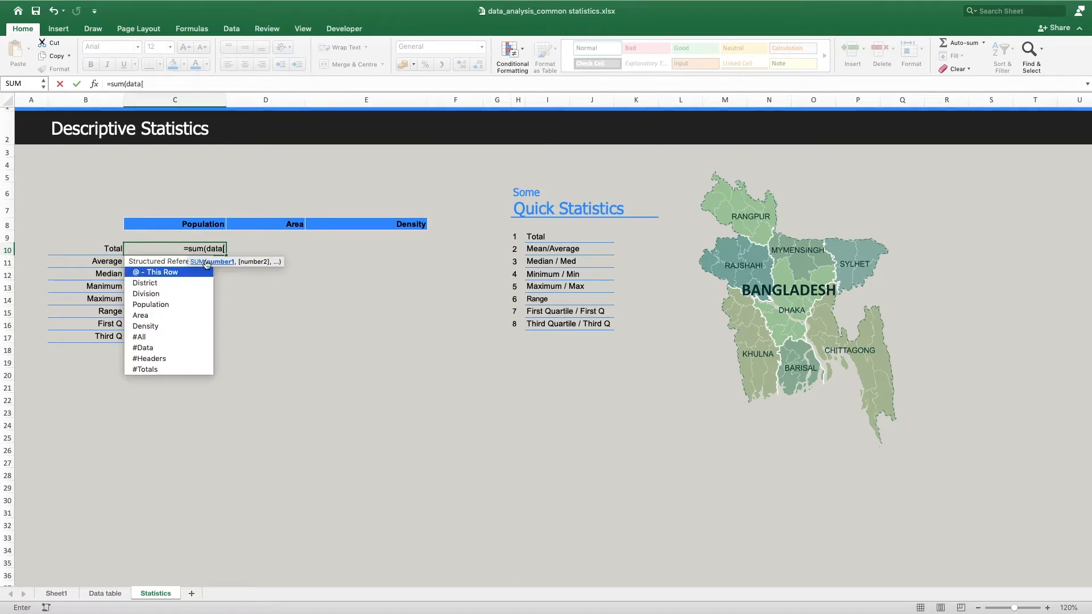
pyautogui.write('Population')
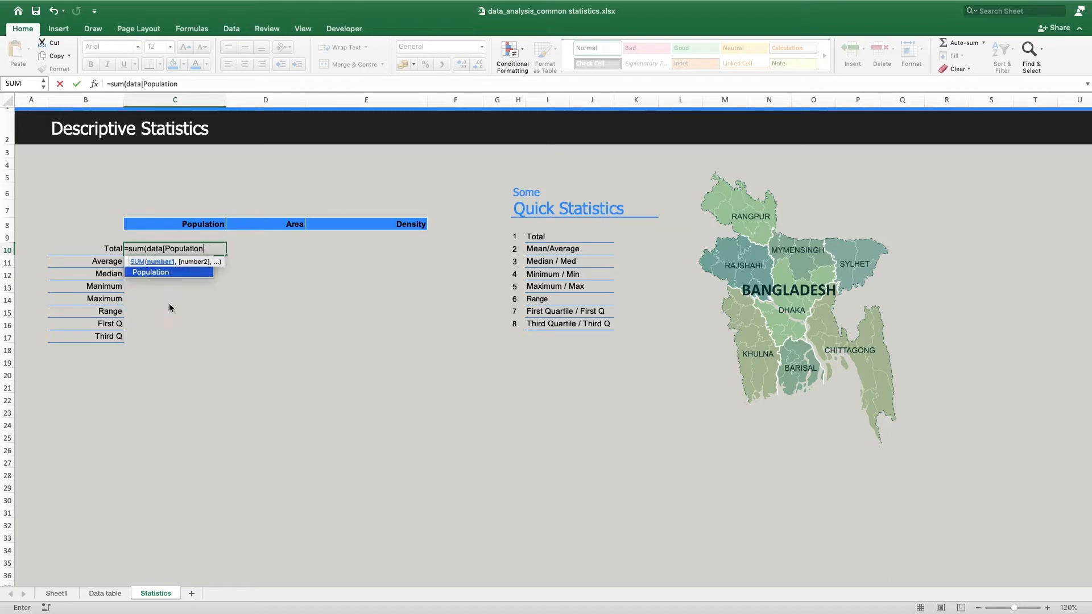
pyautogui.write('])')
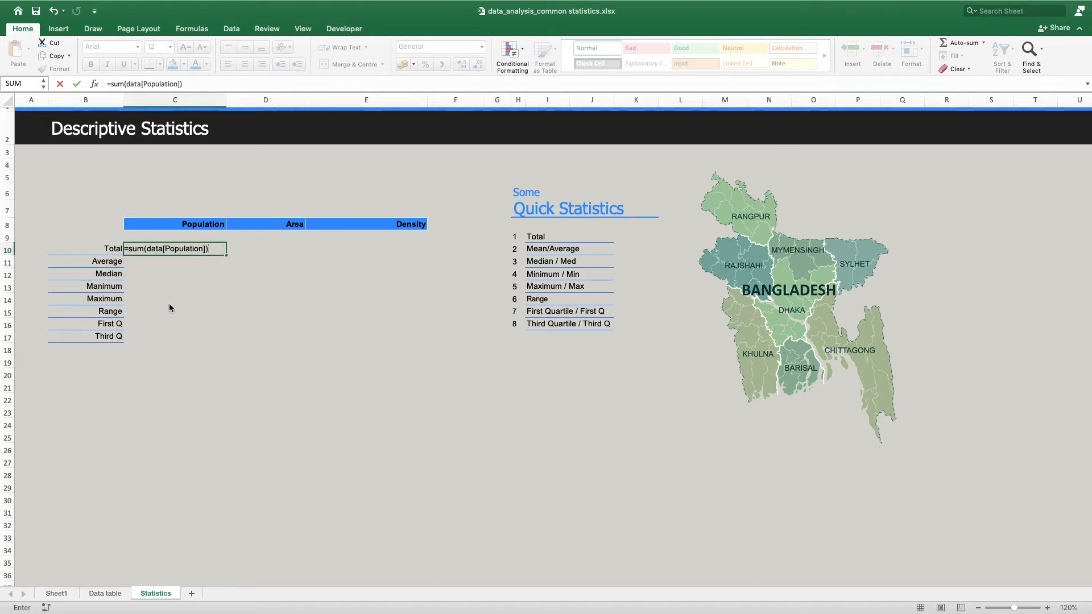
pyautogui.press('Return')
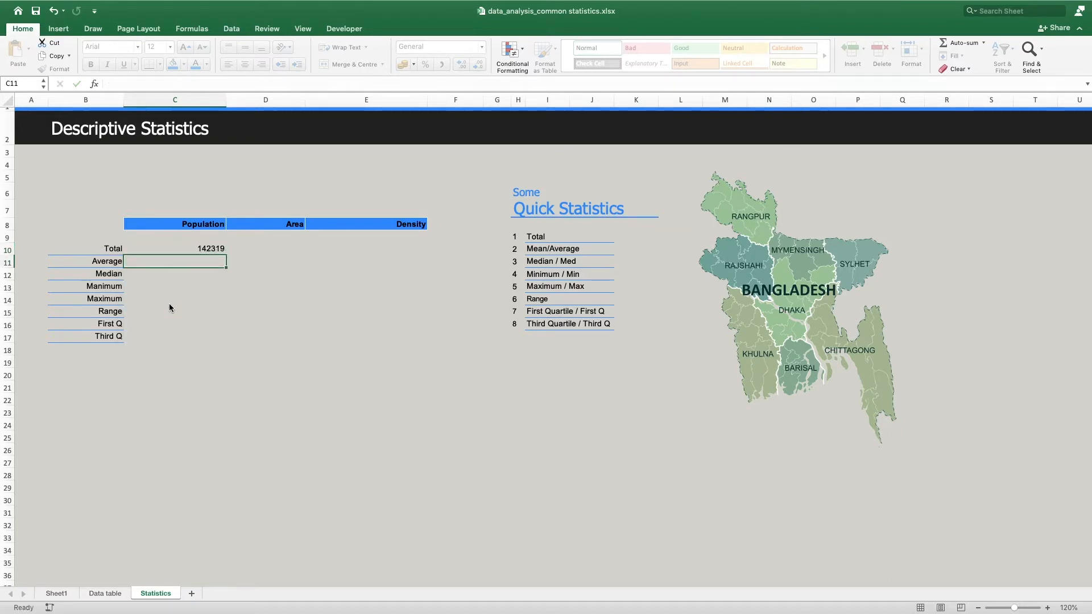
pyautogui.click(204, 247)
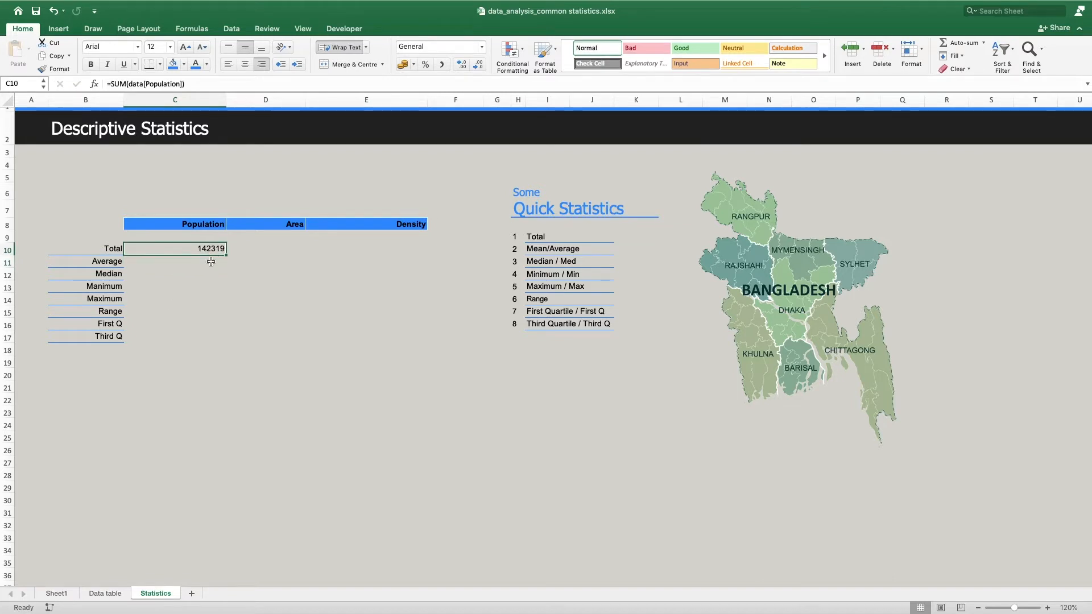
pyautogui.moveTo(226, 255); pyautogui.dragTo(281, 254)
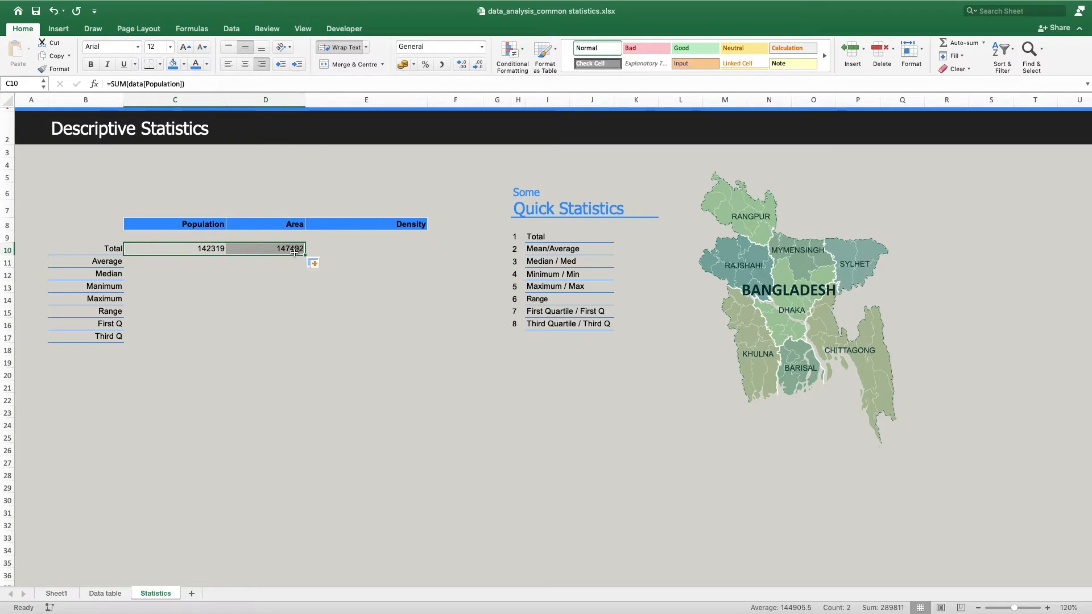
# Average Population in C11 with =AVERAGE(data[Population]) and fill the formula across D11:E11 for Area and Density
pyautogui.click(155, 261)
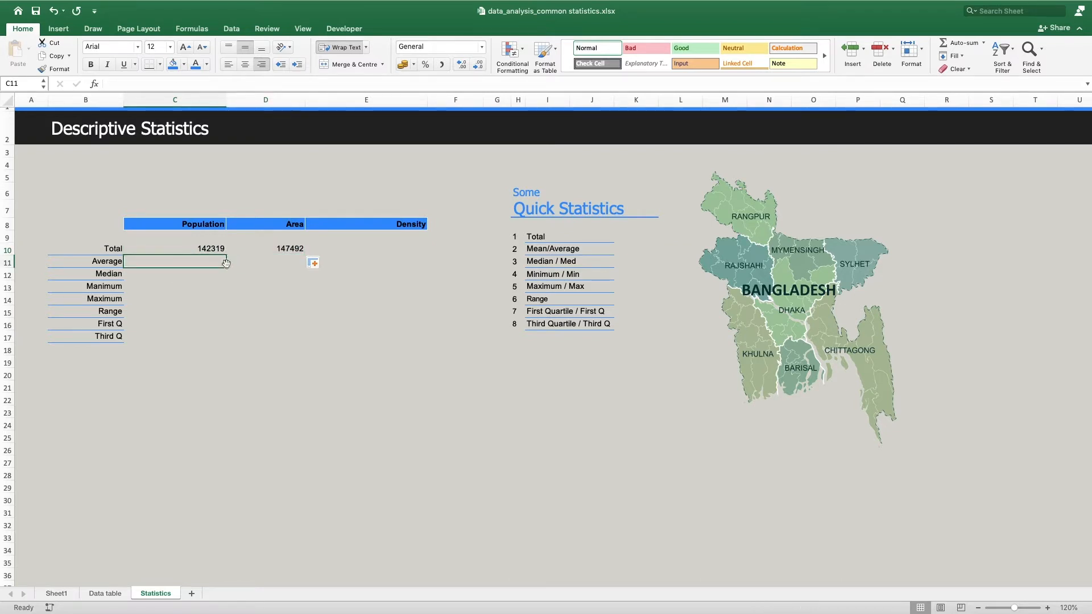
pyautogui.write('=')
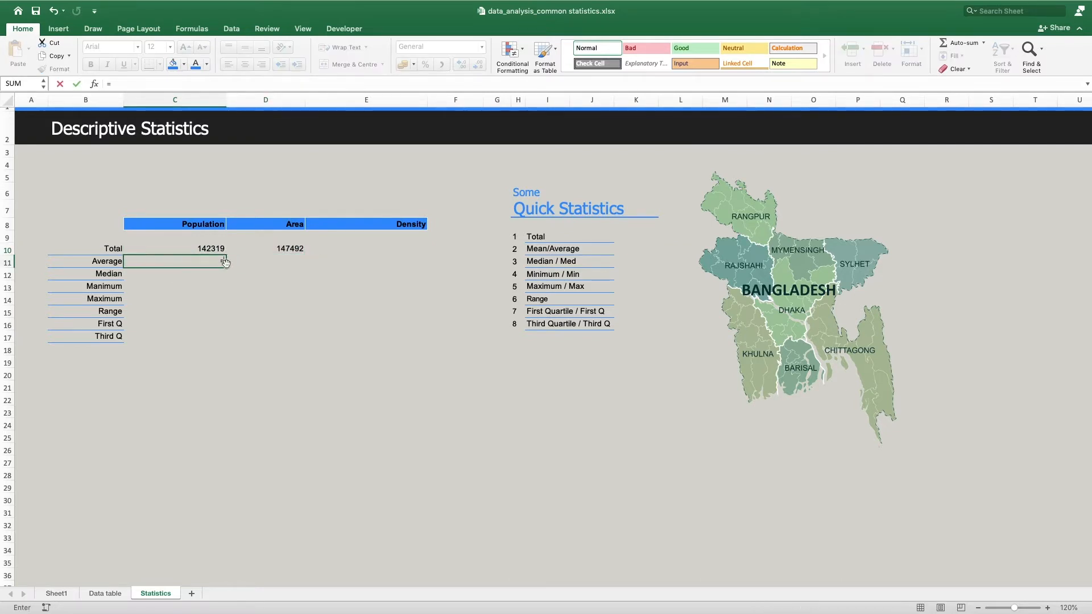
pyautogui.write('average(')
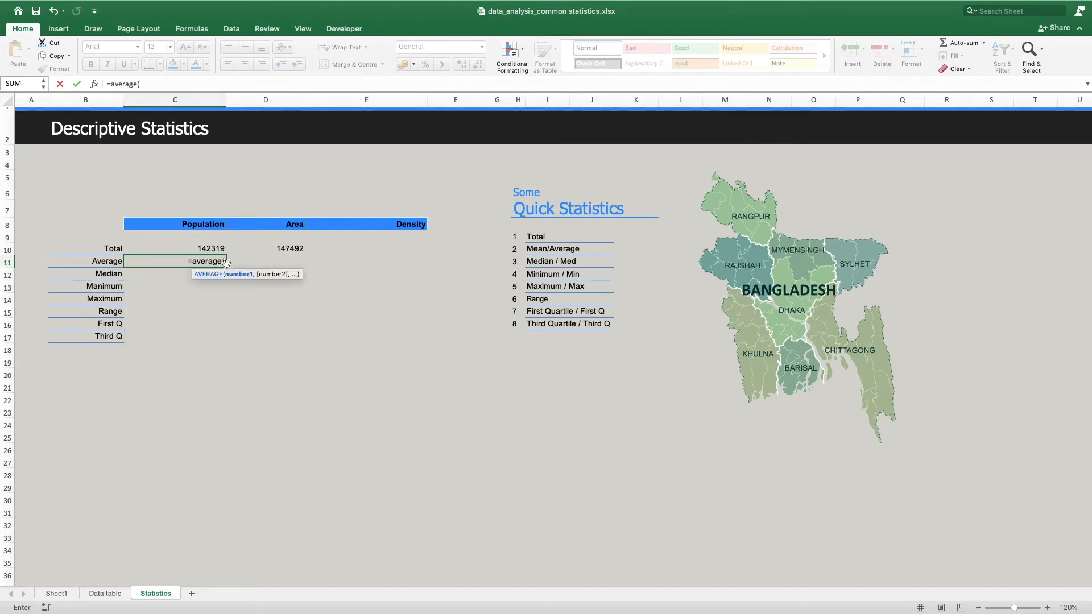
pyautogui.write('data[')
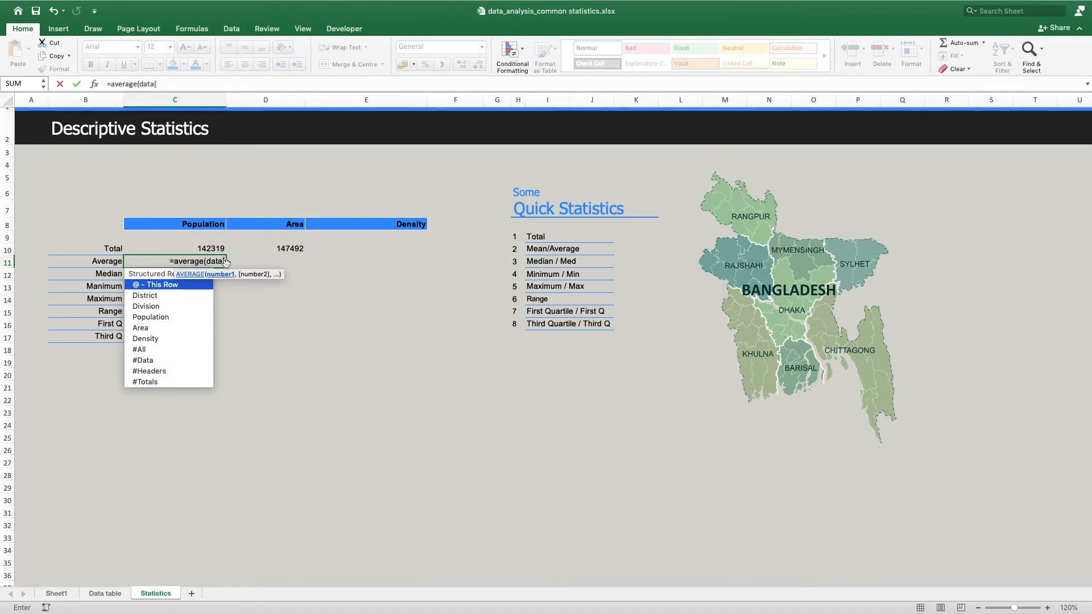
pyautogui.doubleClick(171, 317)
pyautogui.write('])')
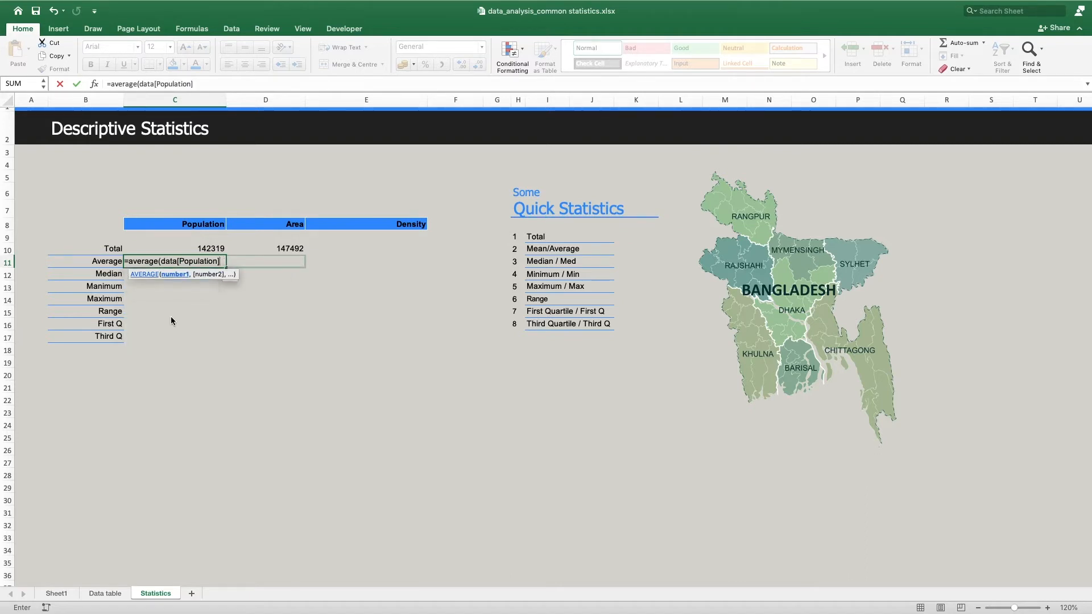
pyautogui.press('Return')
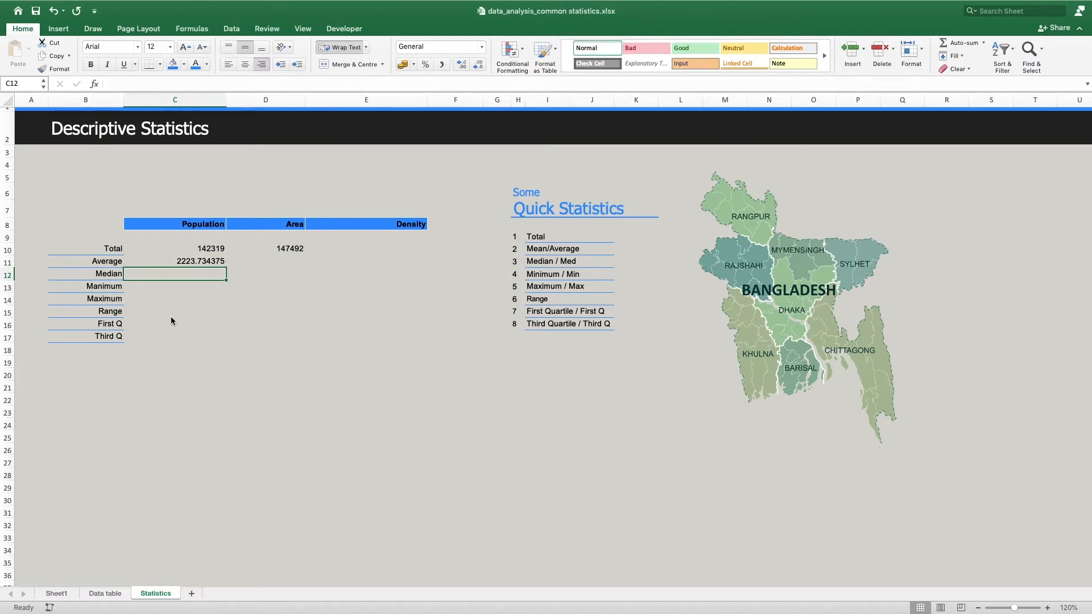
pyautogui.click(178, 262)
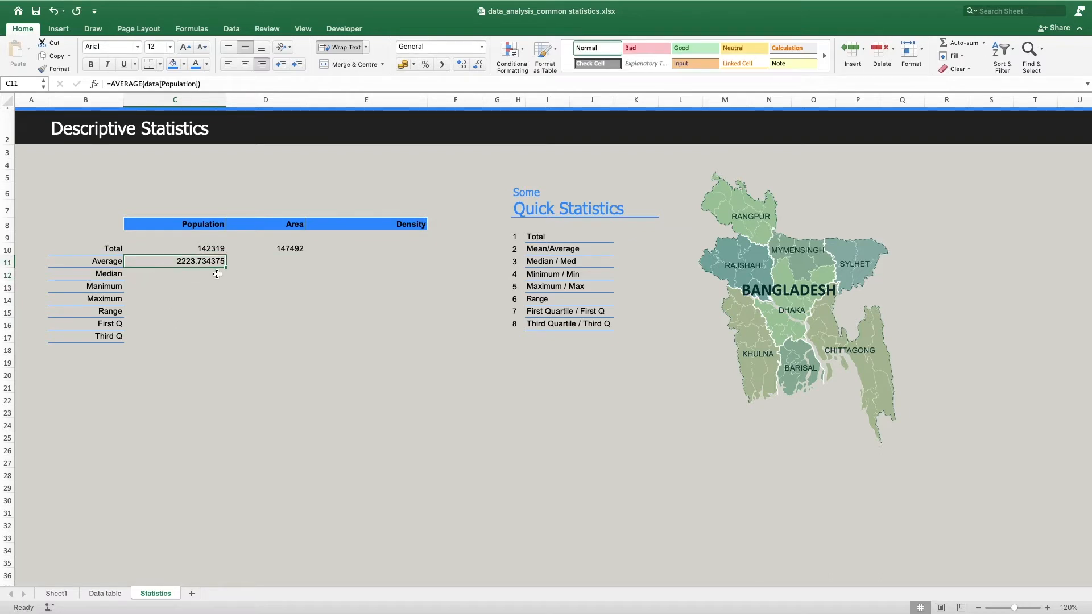
pyautogui.moveTo(226, 268); pyautogui.dragTo(397, 262)
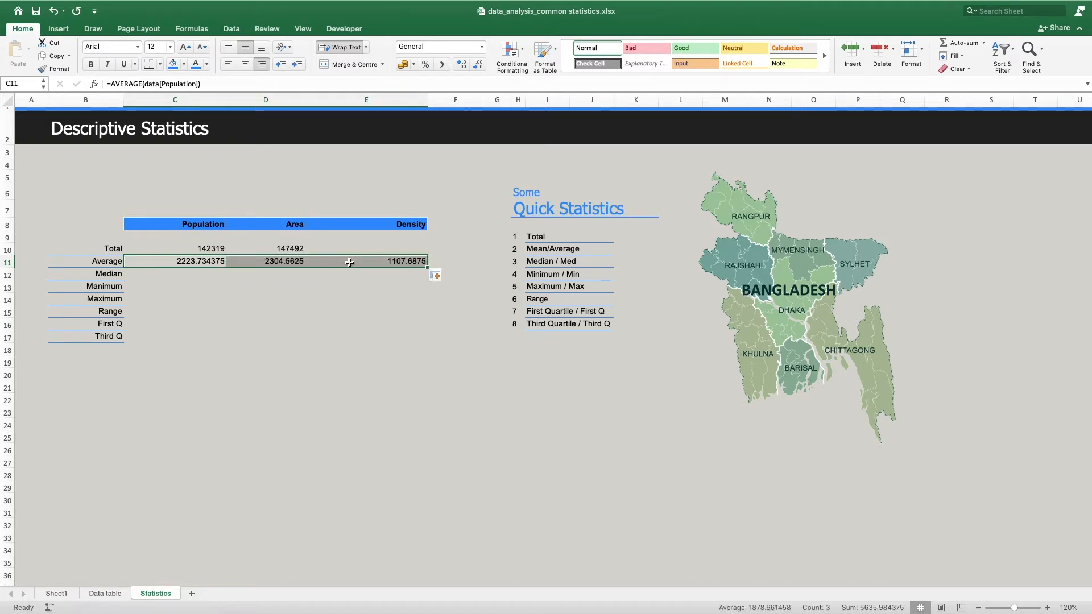
# Calculate the Population median in C12 with =MEDIAN(data[Population]) and fill the formula across D12:E12 for Area and Density
pyautogui.click(177, 273)
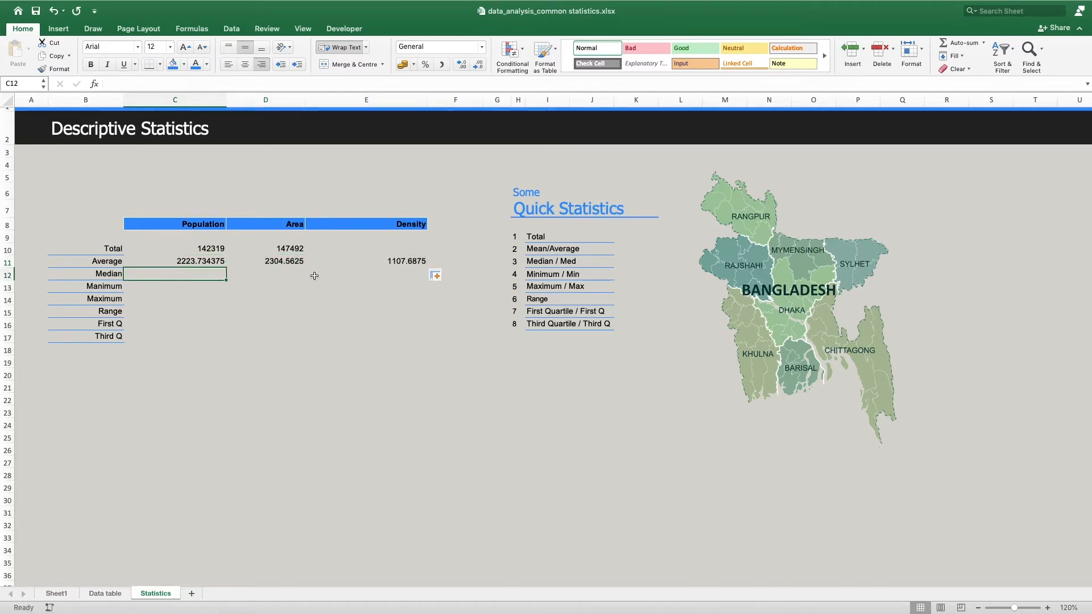
pyautogui.write('=')
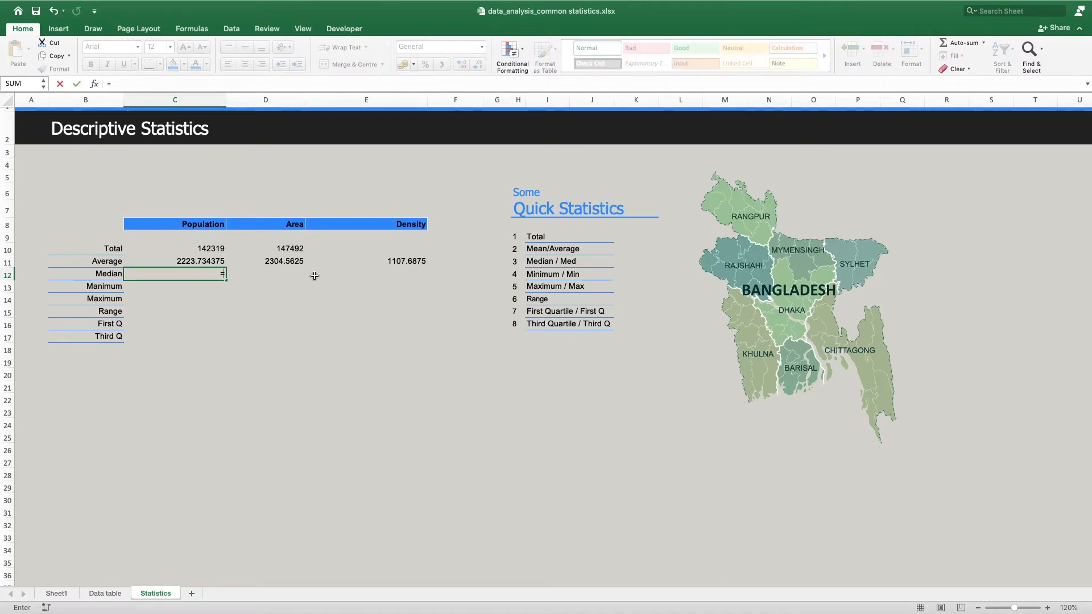
pyautogui.write('median')
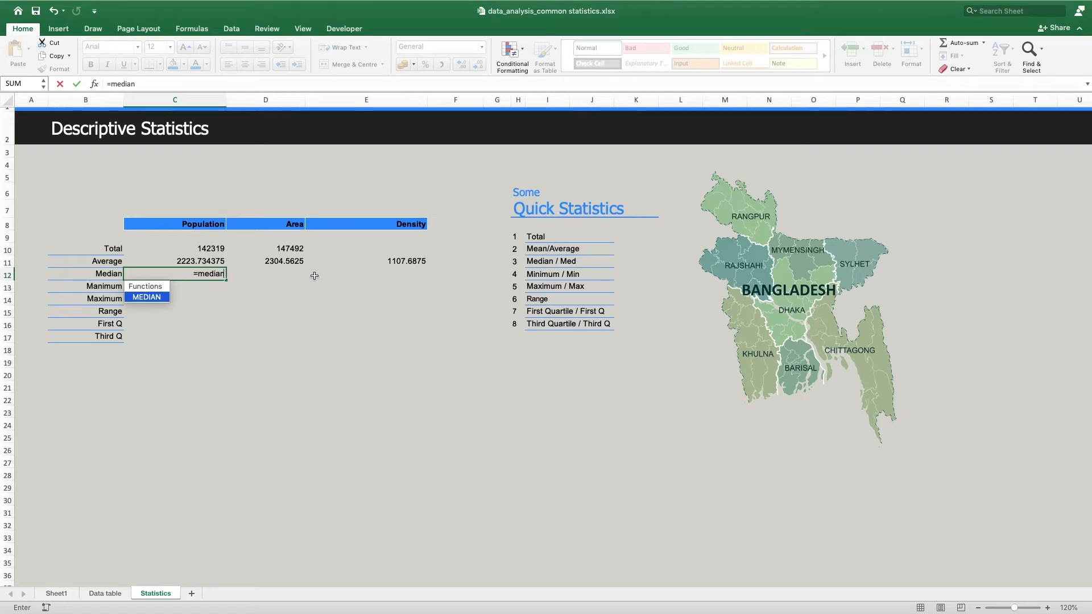
pyautogui.write('(')
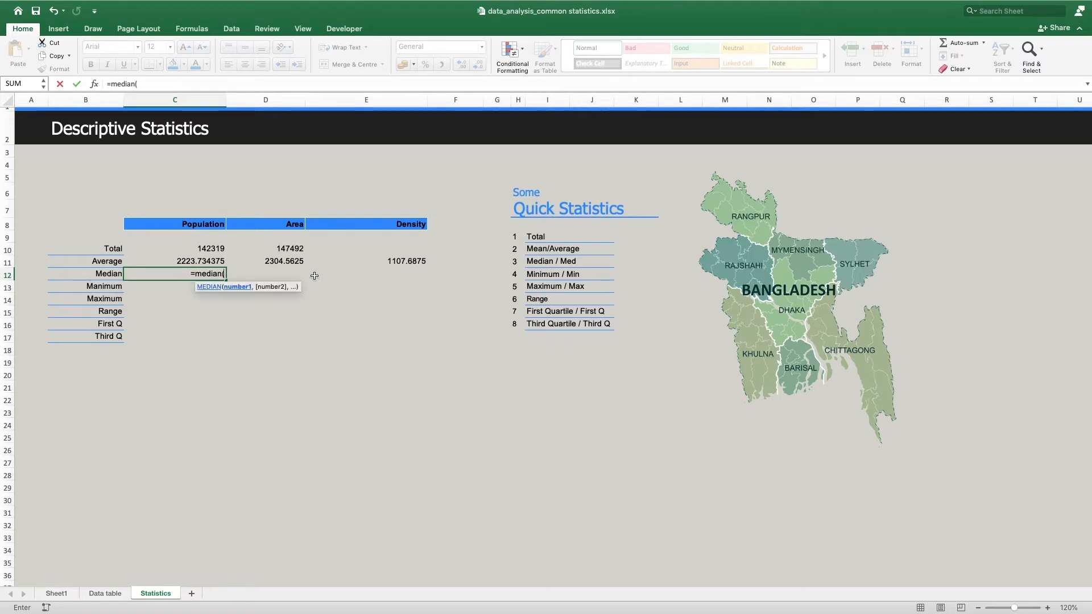
pyautogui.write('data')
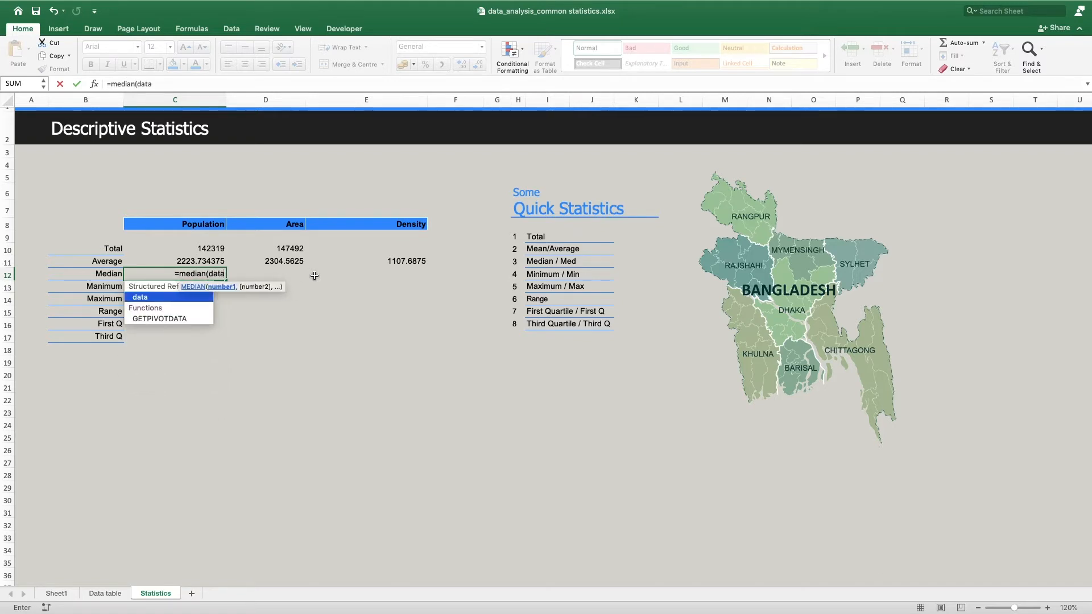
pyautogui.write('[')
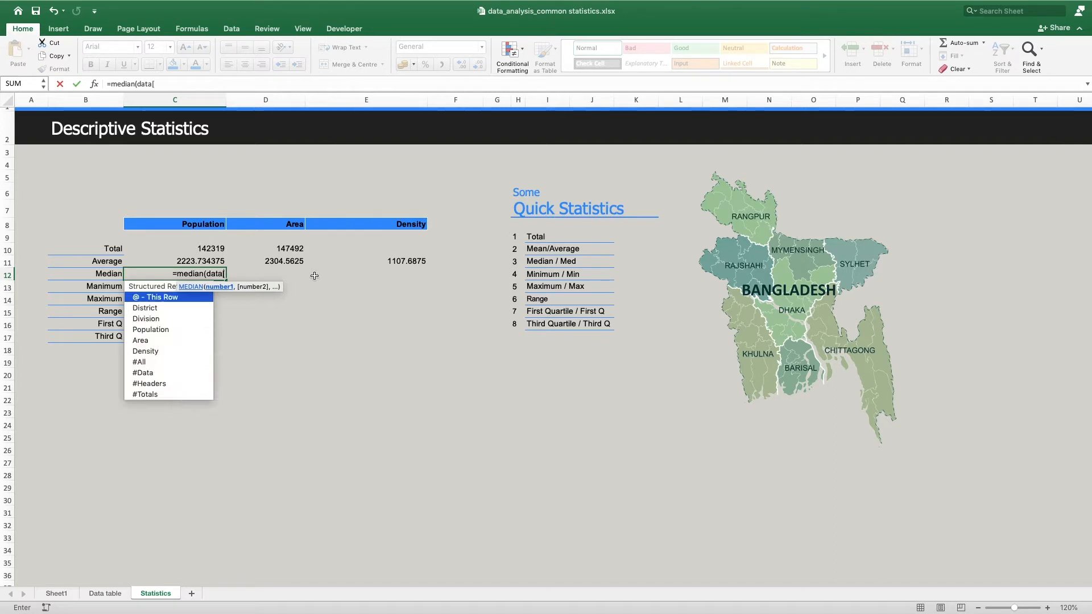
pyautogui.doubleClick(158, 331)
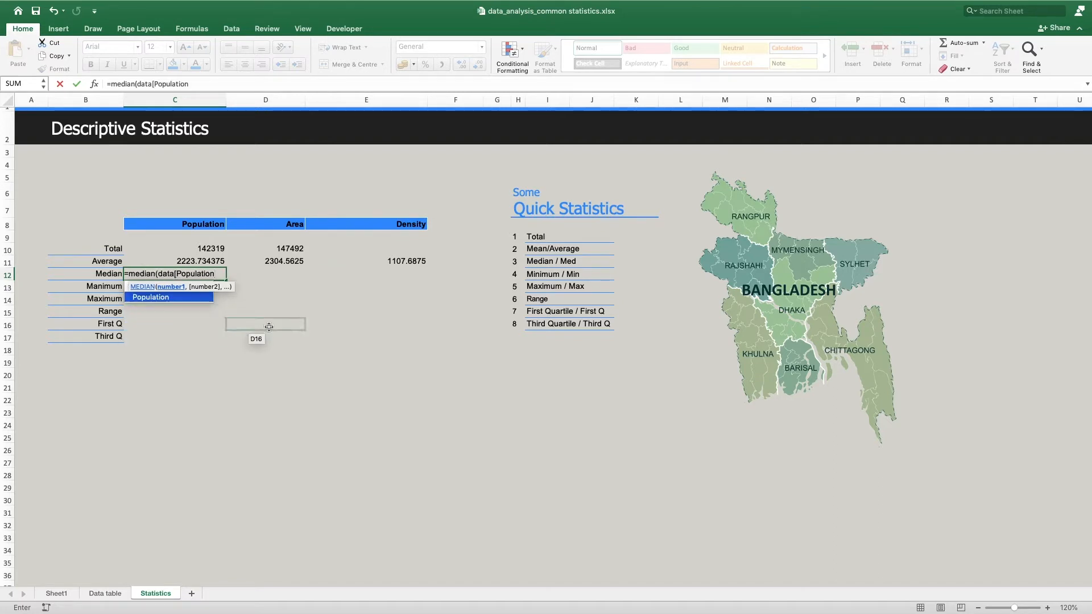
pyautogui.write('])')
pyautogui.press('Return')
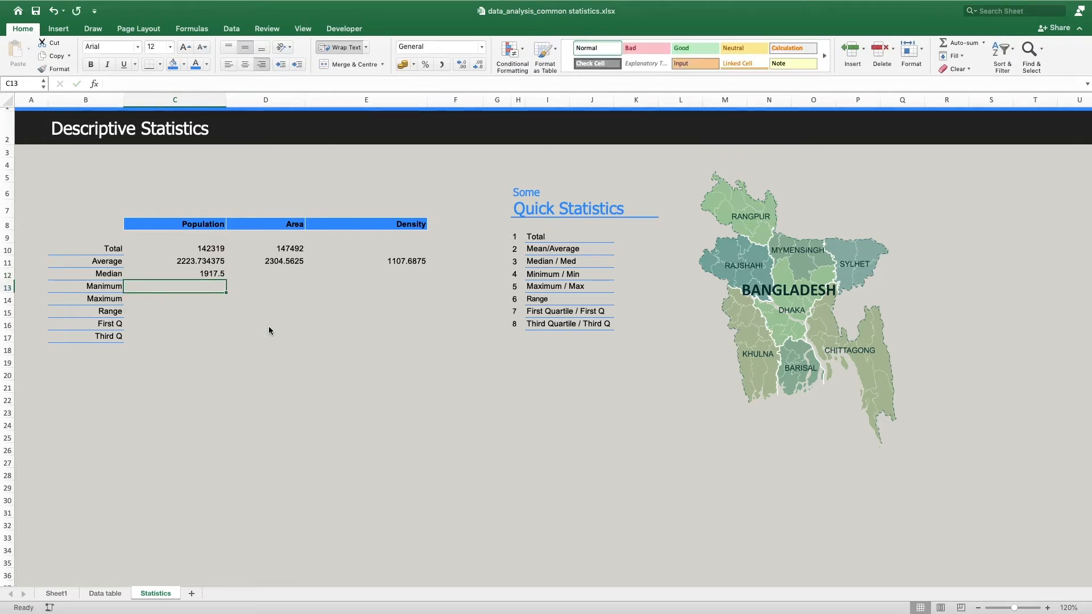
pyautogui.click(212, 273)
pyautogui.moveTo(226, 279); pyautogui.dragTo(382, 279)
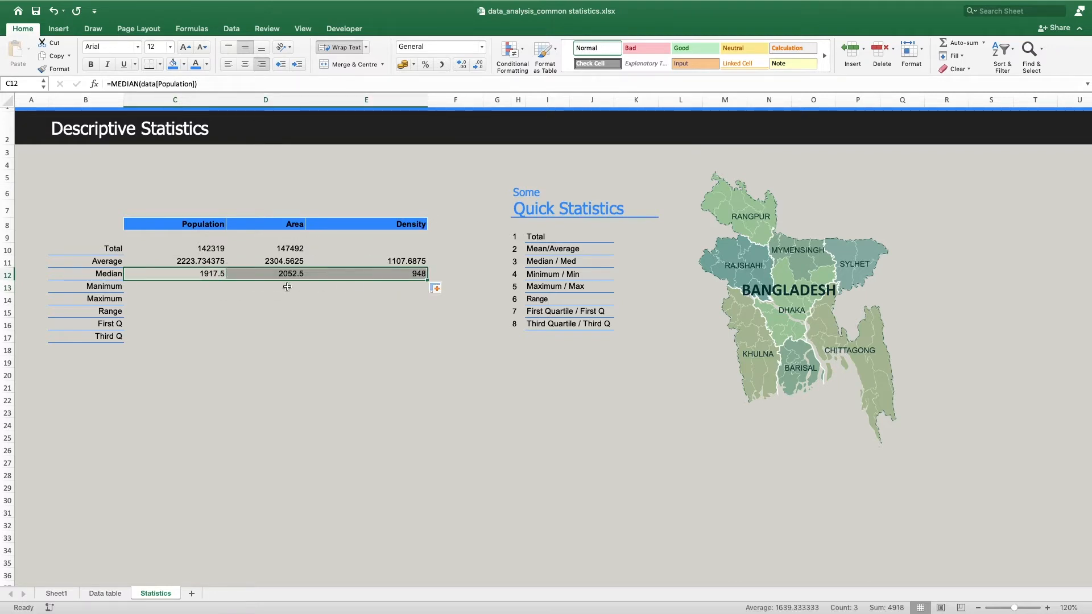
# Compare the Population average in C11 with the median in C12 and the total in C10
pyautogui.click(208, 286)
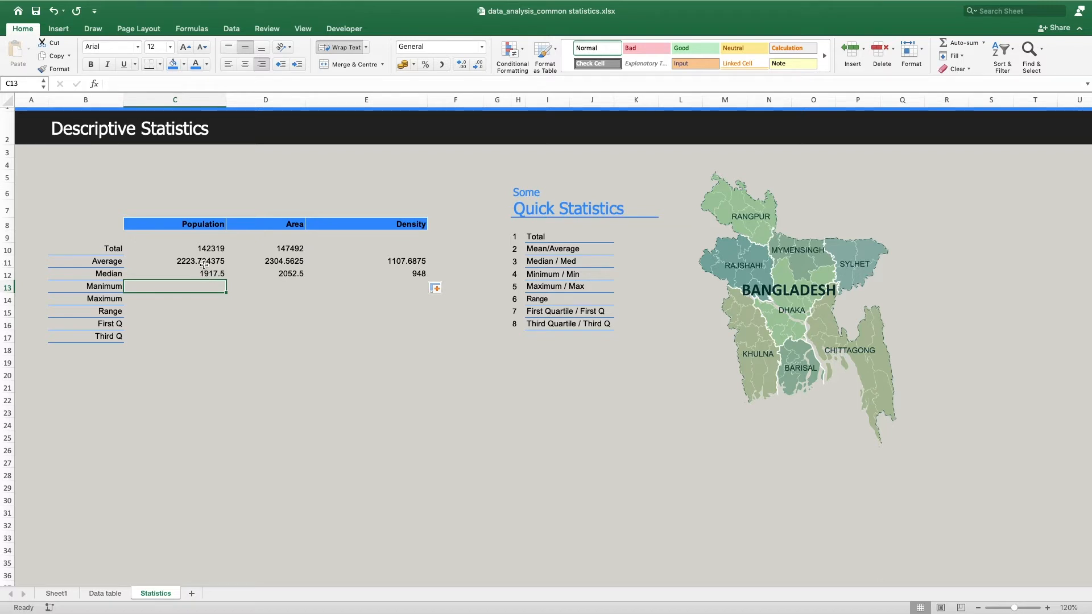
pyautogui.click(203, 262)
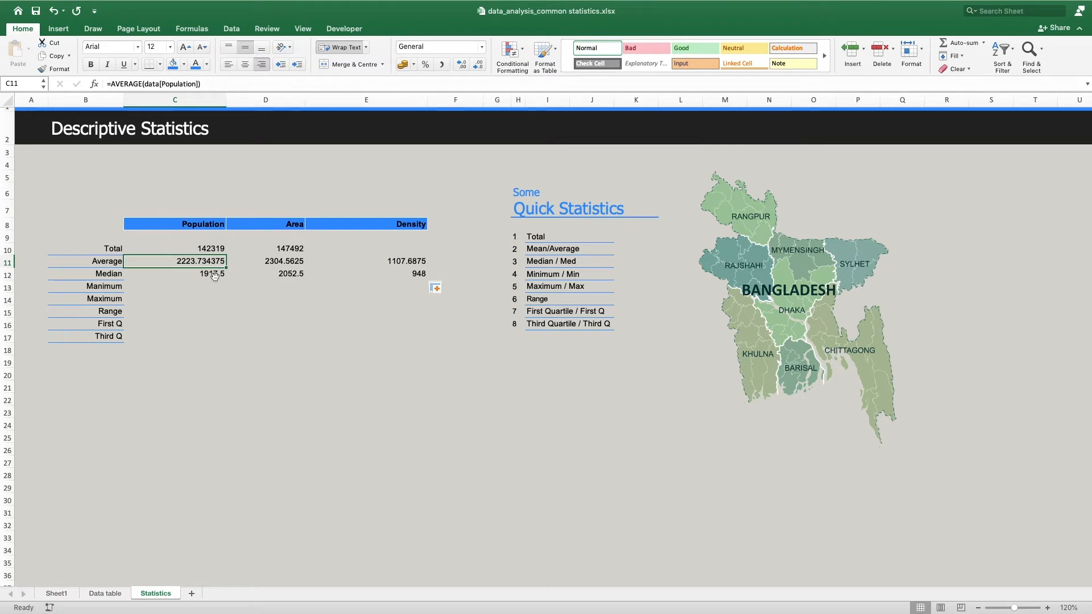
pyautogui.keyDown('shift'); pyautogui.click(213, 276); pyautogui.keyUp('shift')
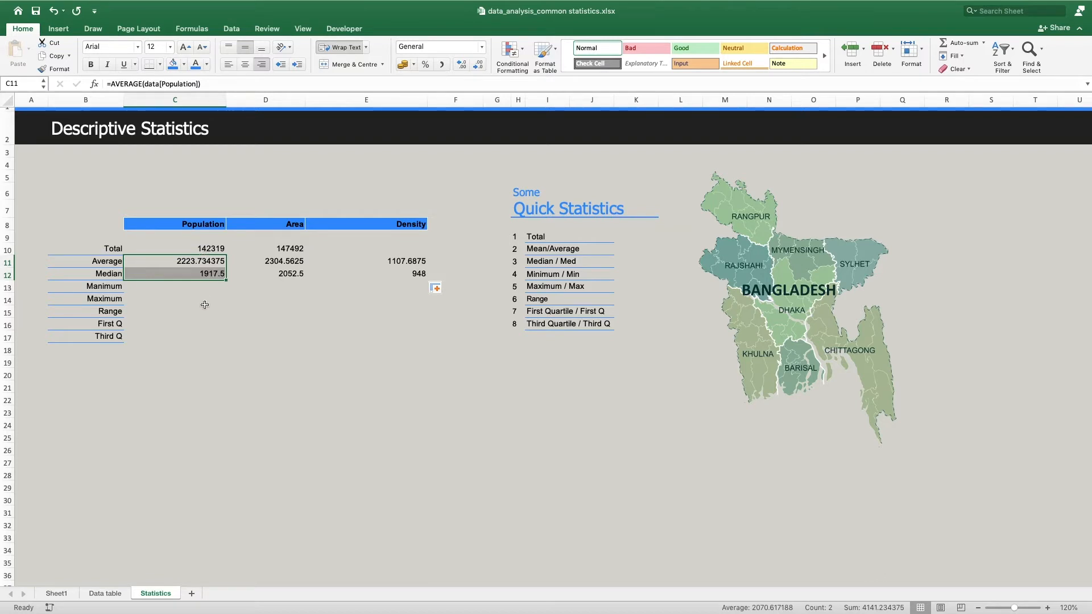
pyautogui.click(209, 276)
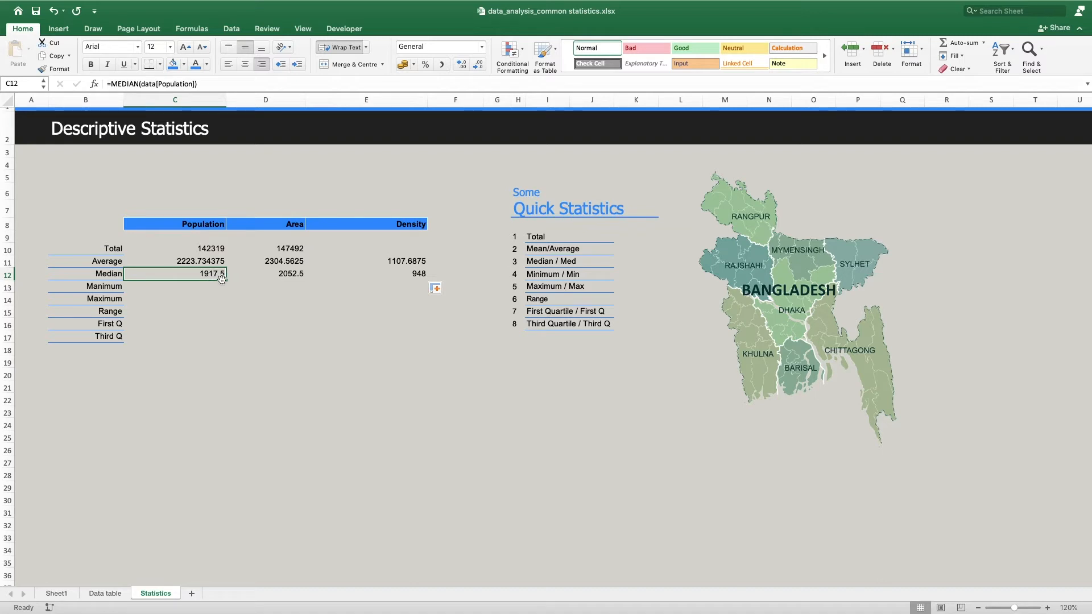
pyautogui.click(207, 262)
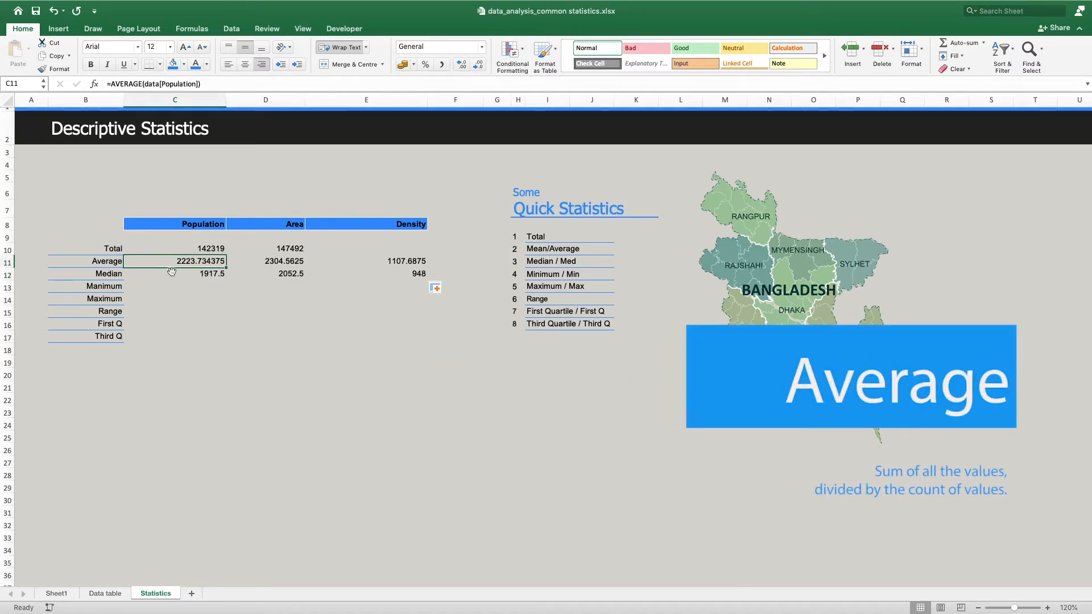
pyautogui.click(177, 249)
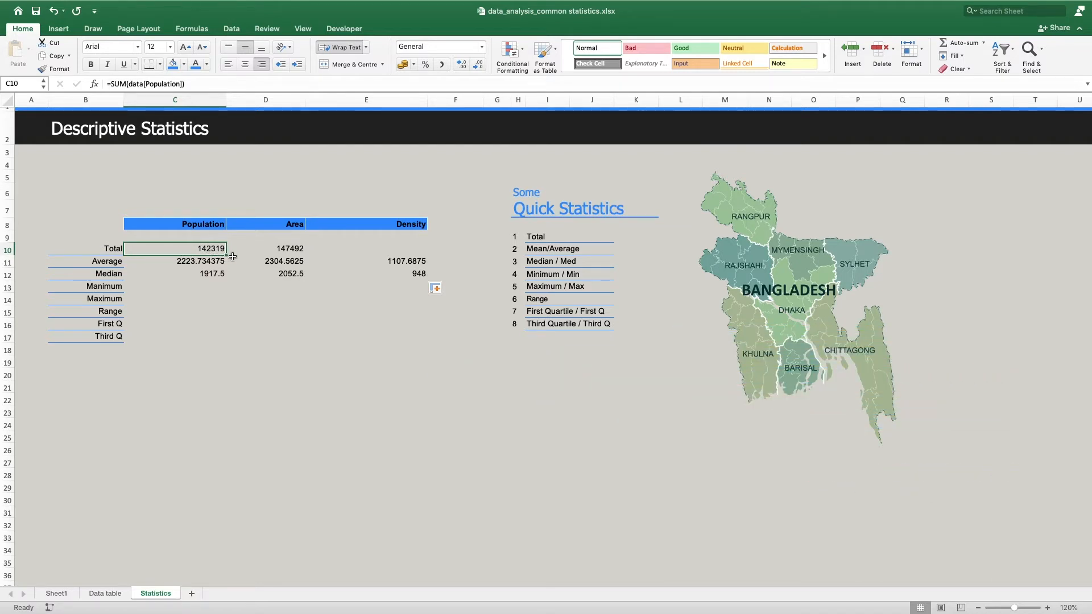
pyautogui.click(199, 263)
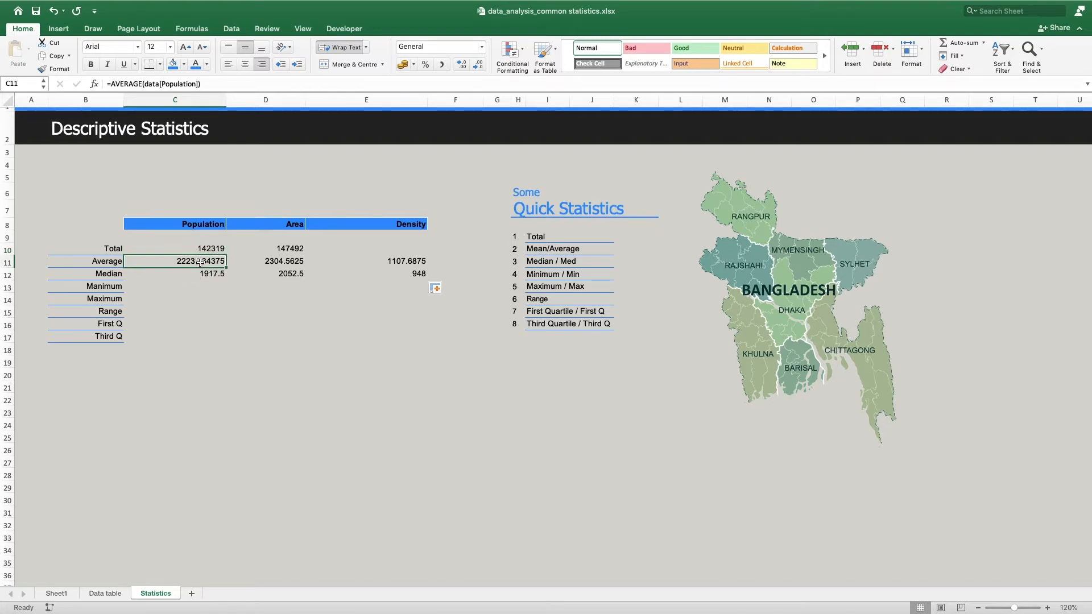
# Find the Population minimum in C13 with =MIN(data[Population]) and fill the formula across D13:E13 for Area and Density
pyautogui.click(206, 293)
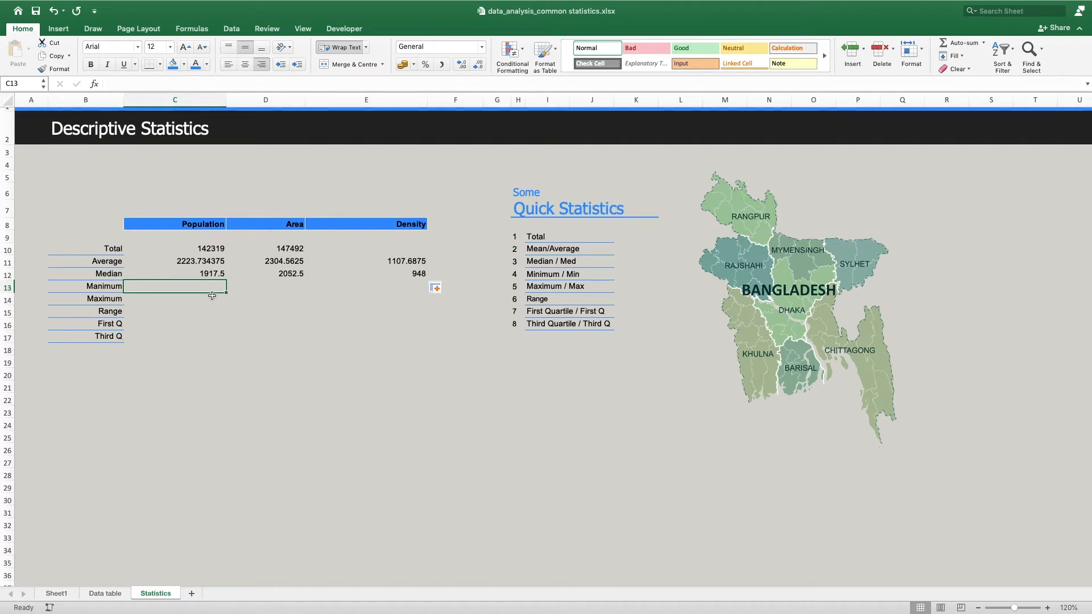
pyautogui.write('=')
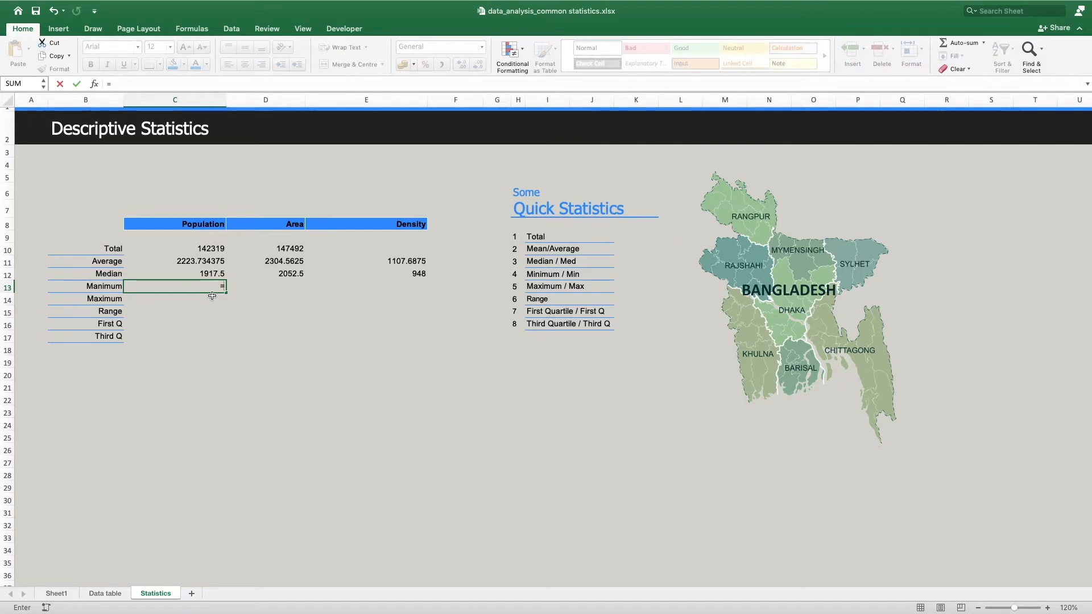
pyautogui.write('min')
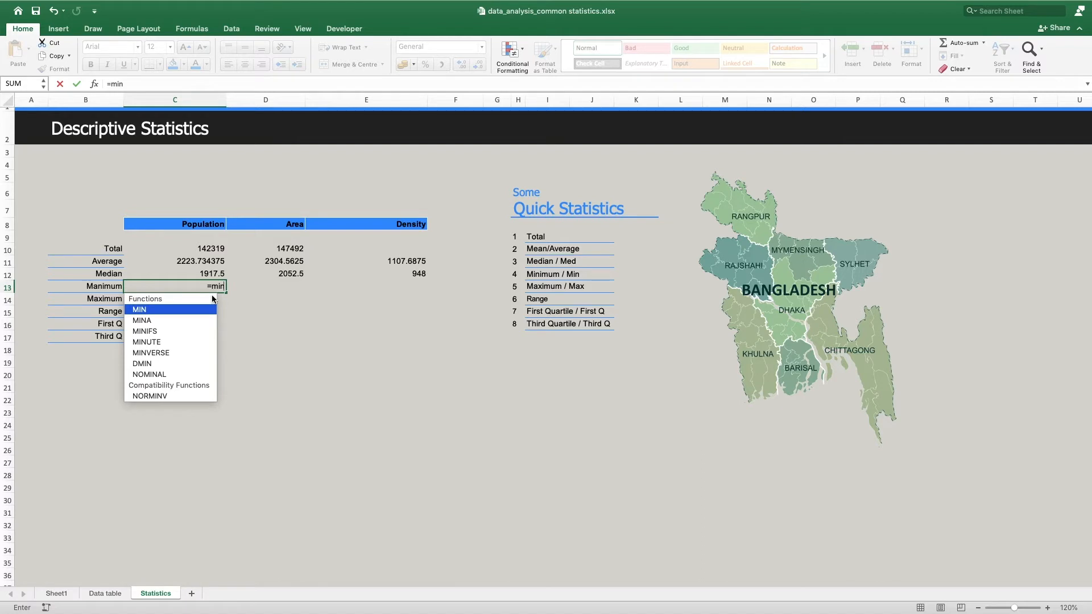
pyautogui.write('(')
pyautogui.click(208, 294)
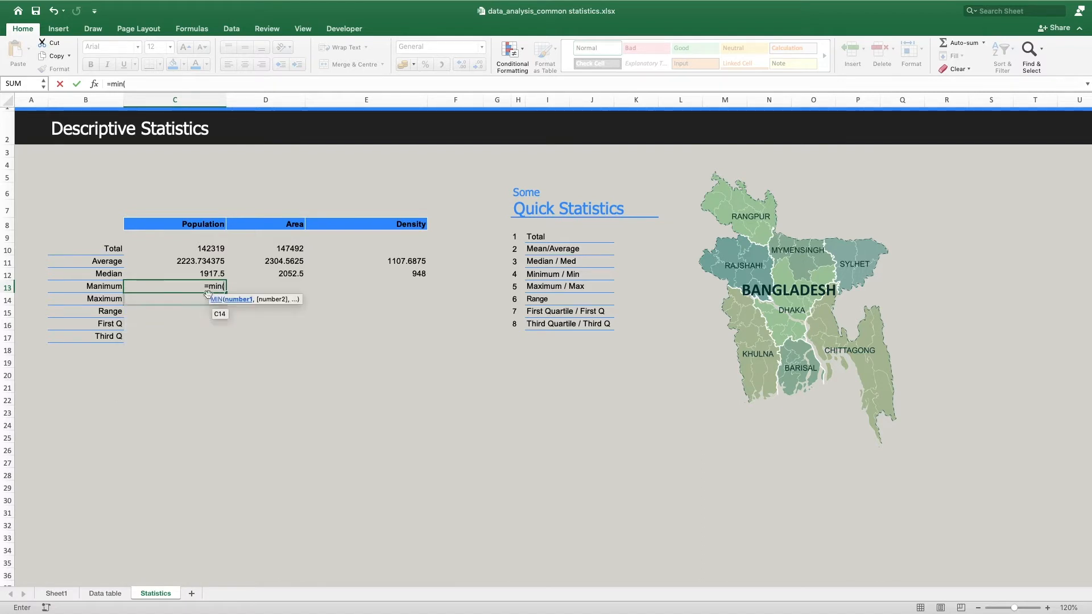
pyautogui.write('data')
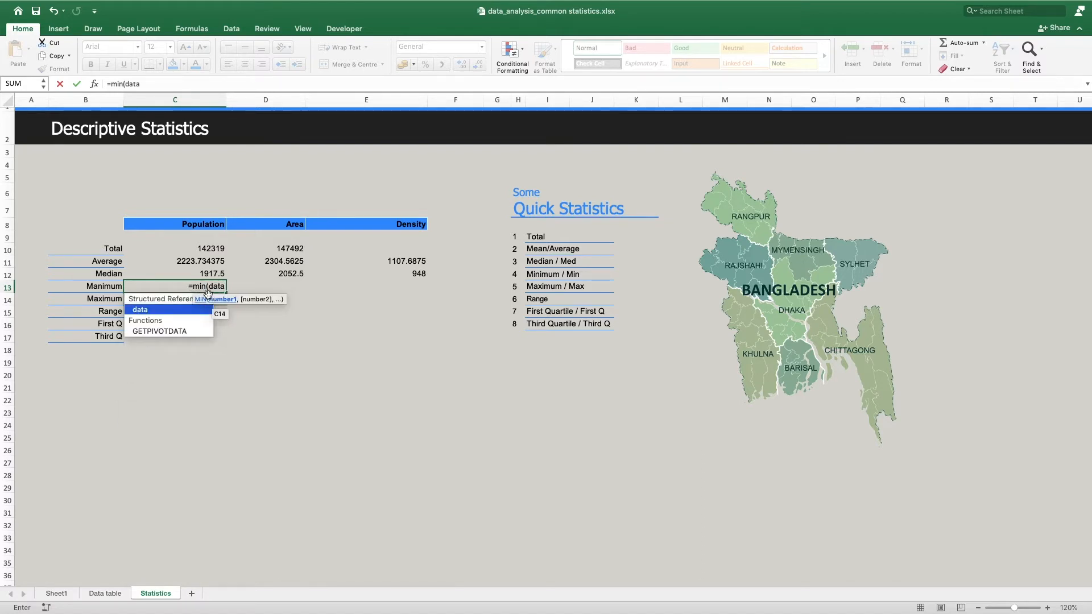
pyautogui.write('[')
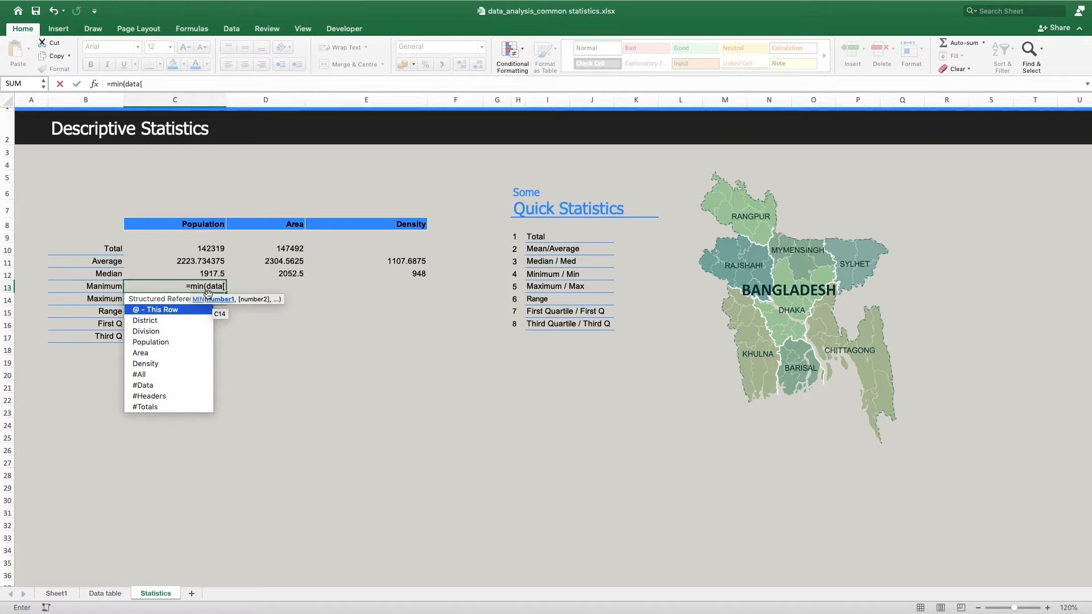
pyautogui.doubleClick(171, 344)
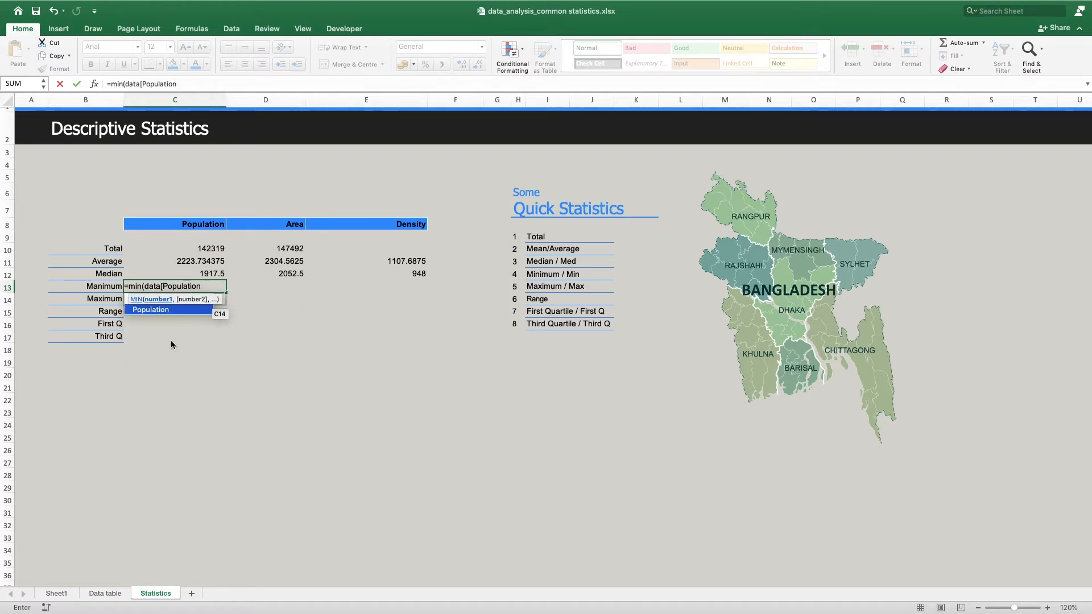
pyautogui.write(']')
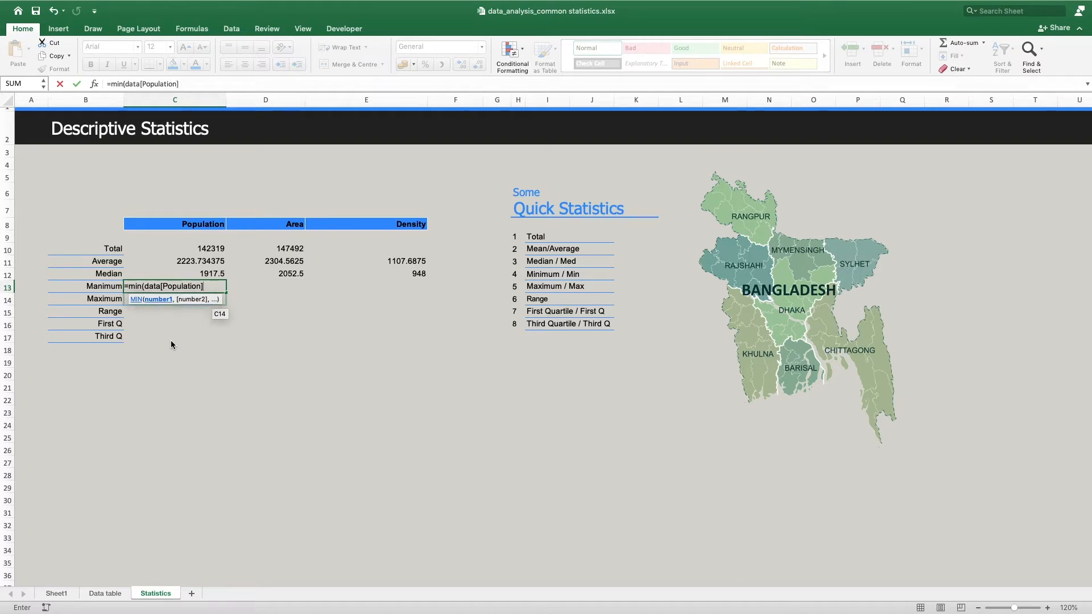
pyautogui.write(')')
pyautogui.press('Return')
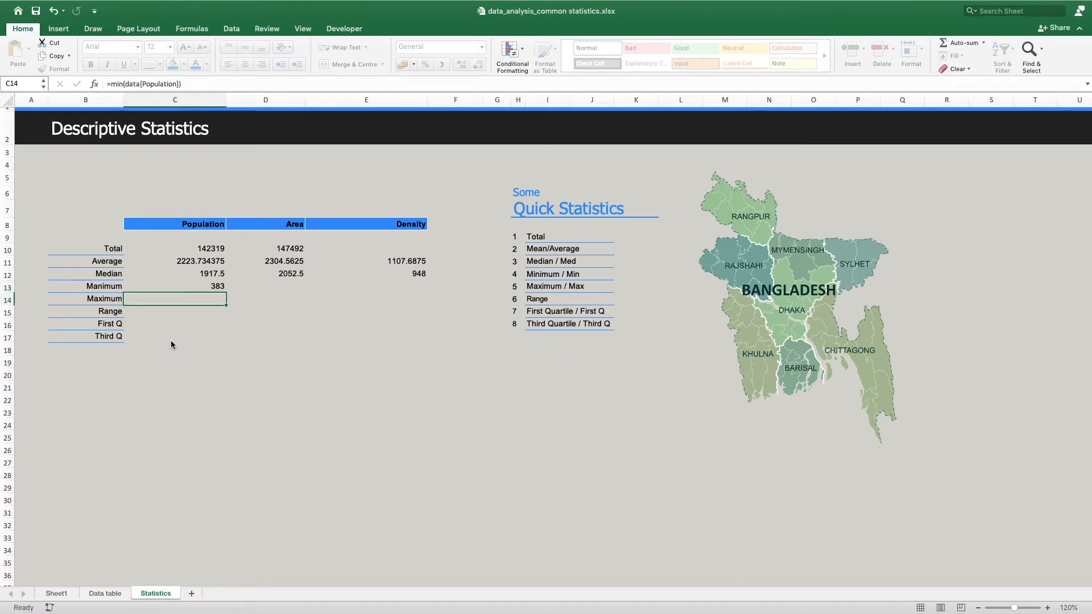
pyautogui.click(211, 287)
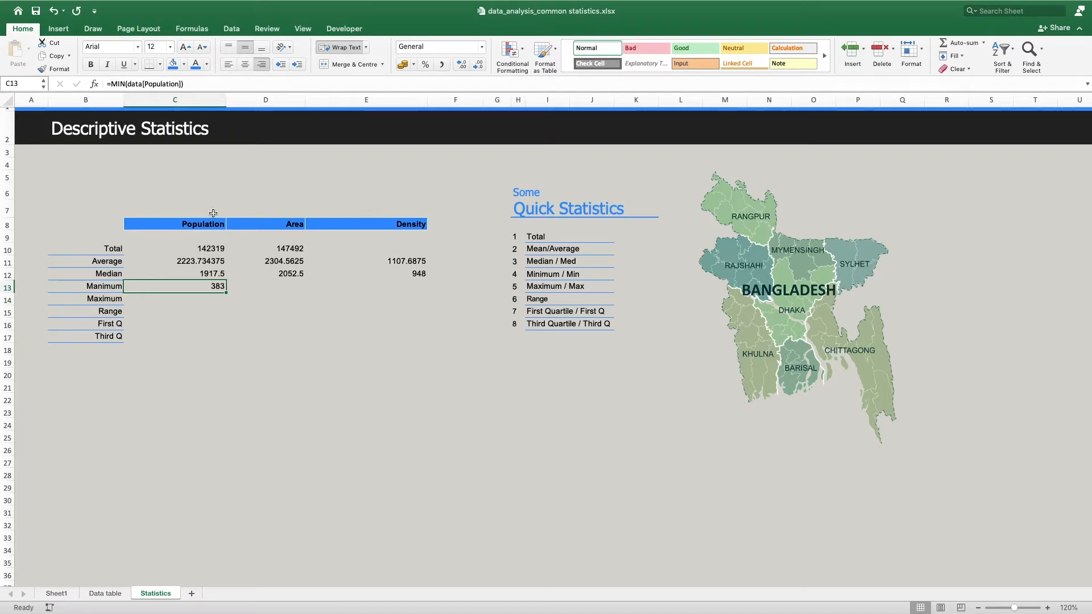
pyautogui.moveTo(228, 295); pyautogui.dragTo(411, 296)
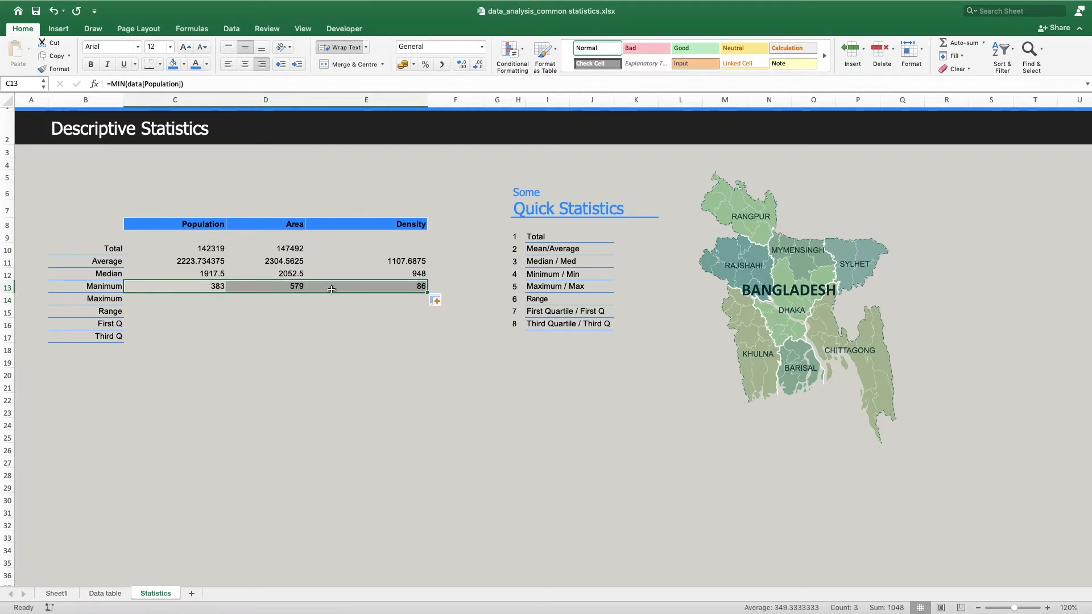
# Find the Population maximum in C14 with =MAX(data[Population]) and fill the formula across D14:E14 for Area and Density
pyautogui.click(161, 300)
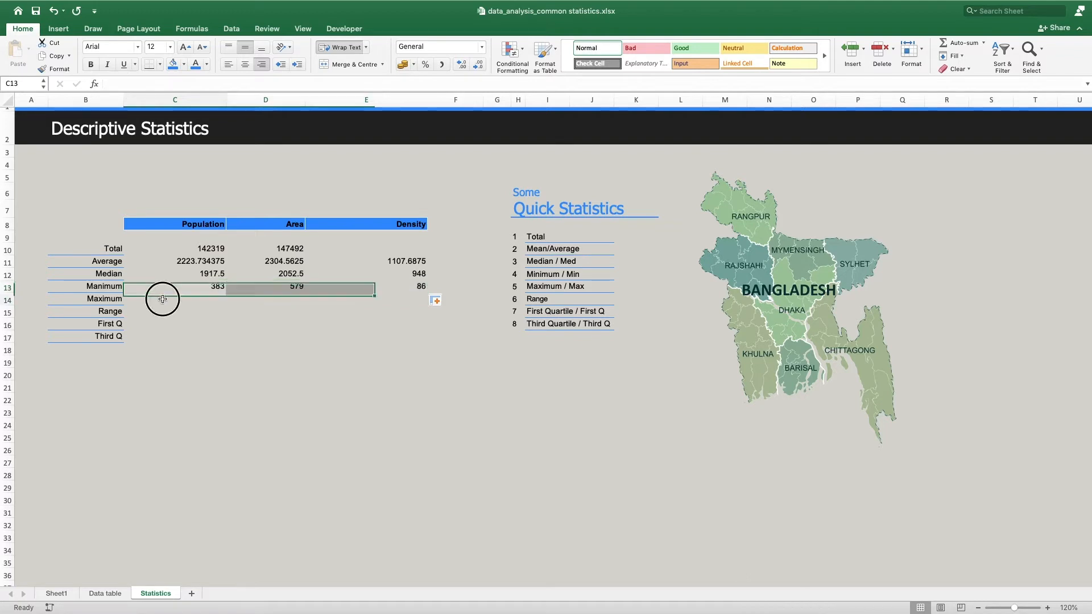
pyautogui.write('=max')
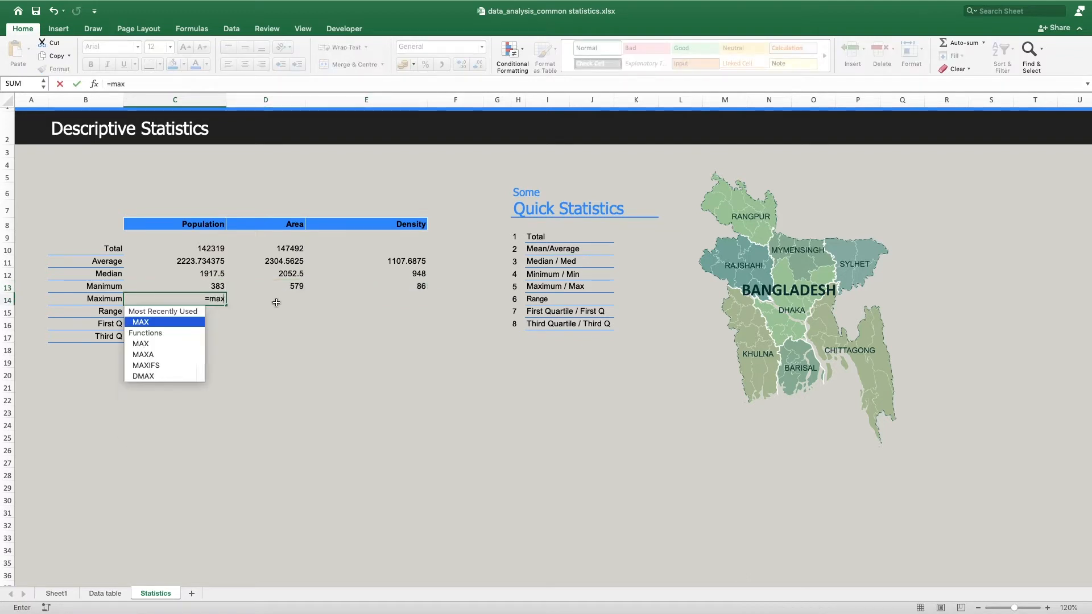
pyautogui.write('(')
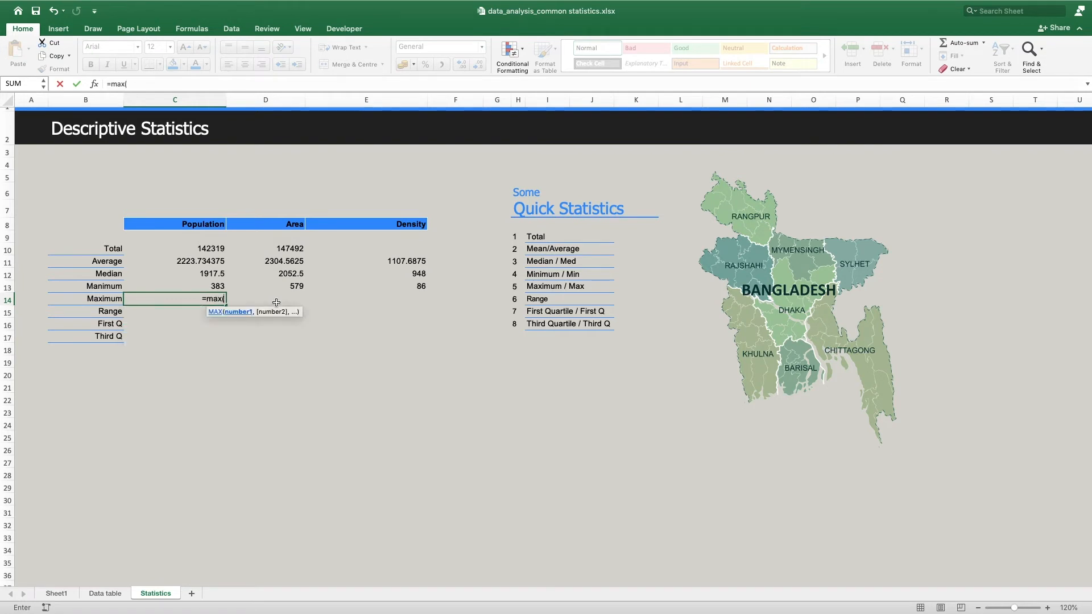
pyautogui.write('data')
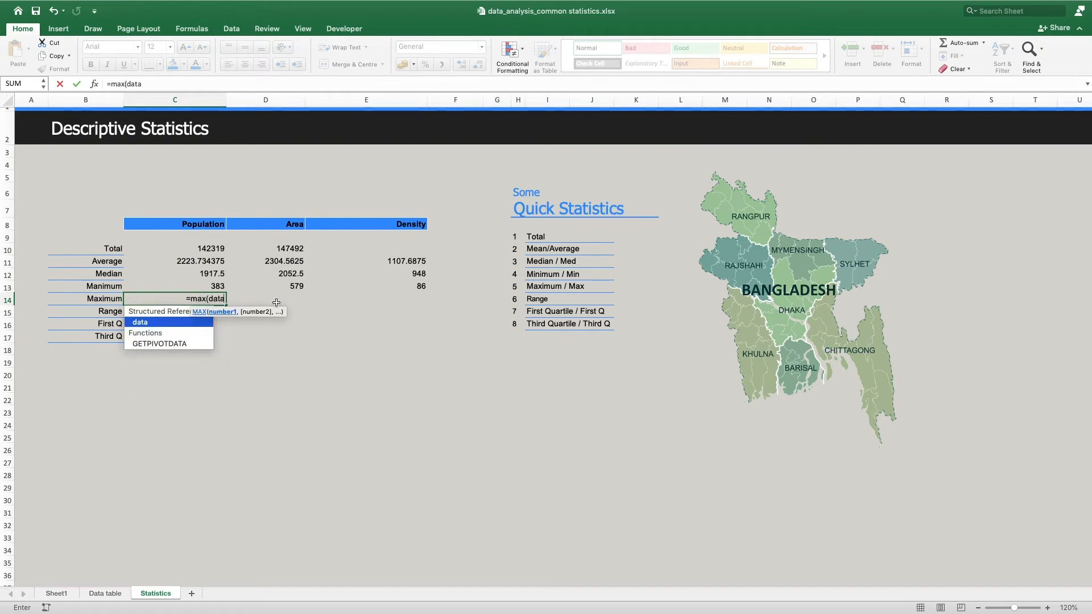
pyautogui.click(264, 302)
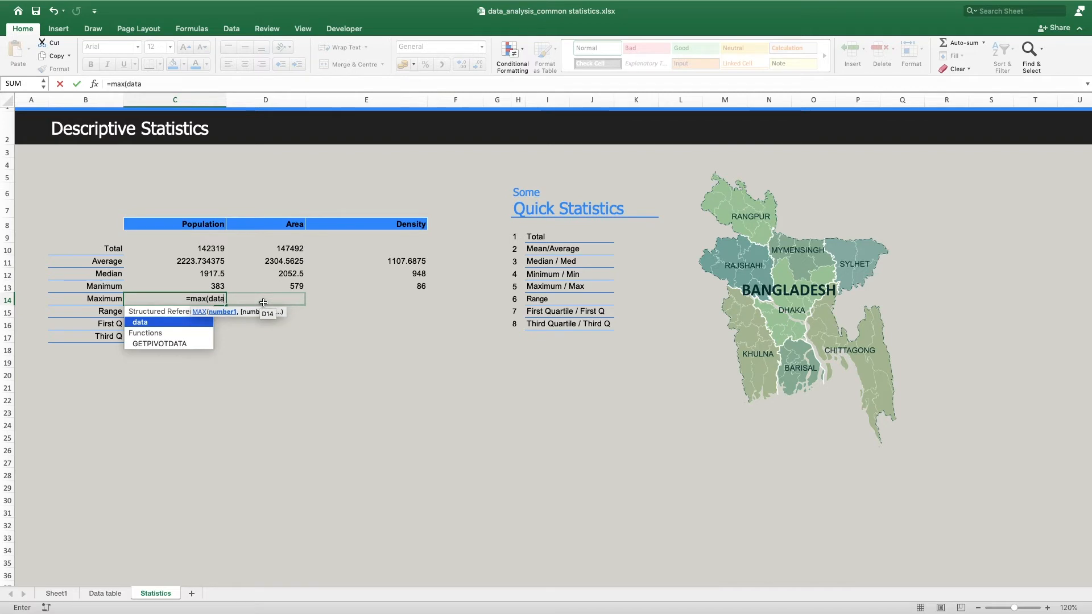
pyautogui.write('[')
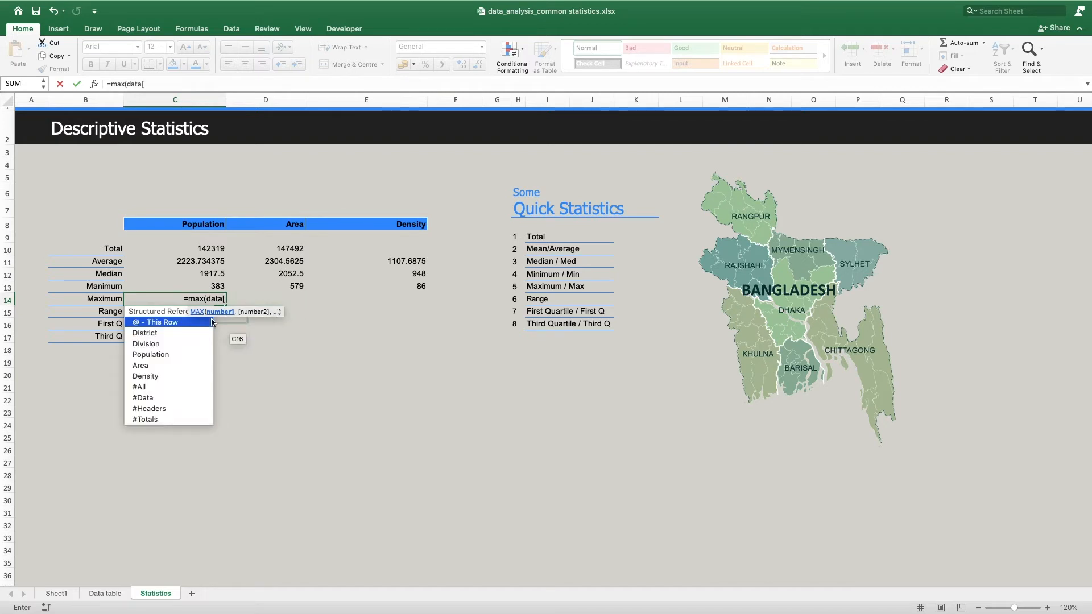
pyautogui.doubleClick(165, 355)
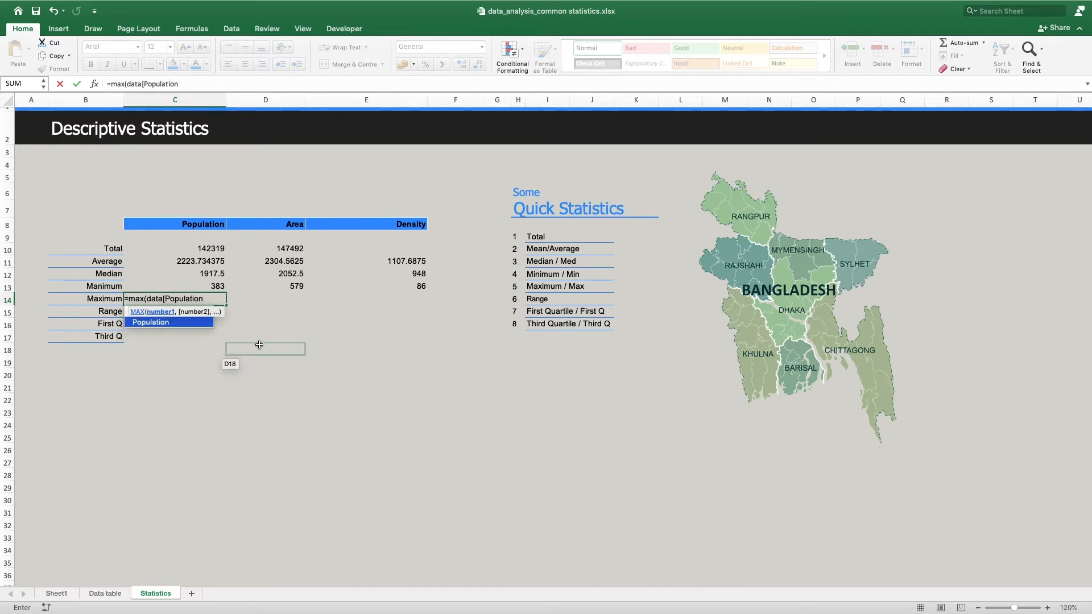
pyautogui.write(']')
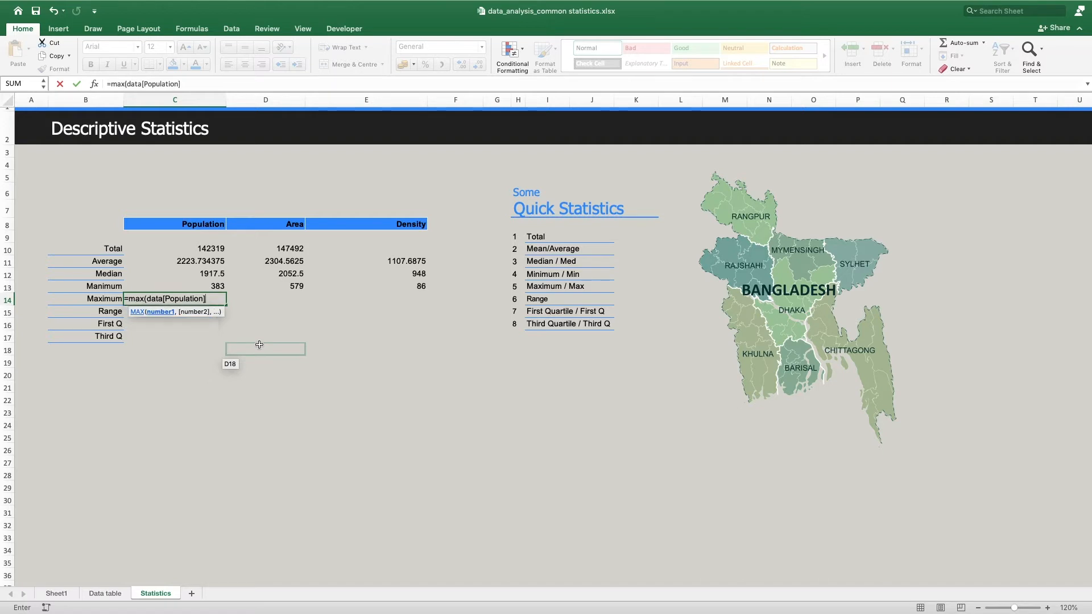
pyautogui.write(')')
pyautogui.press('Return')
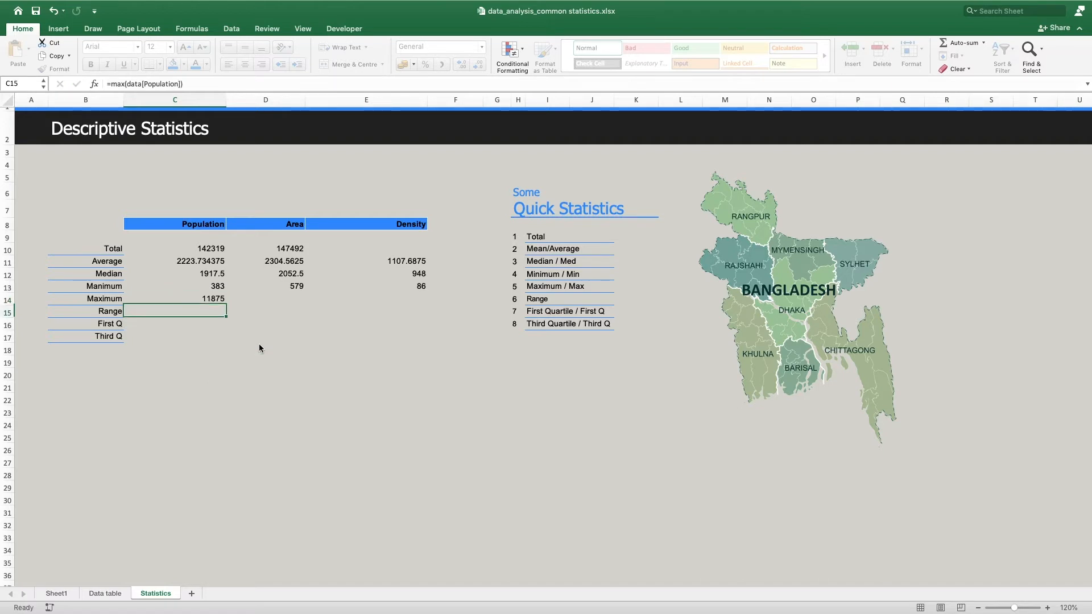
pyautogui.click(216, 299)
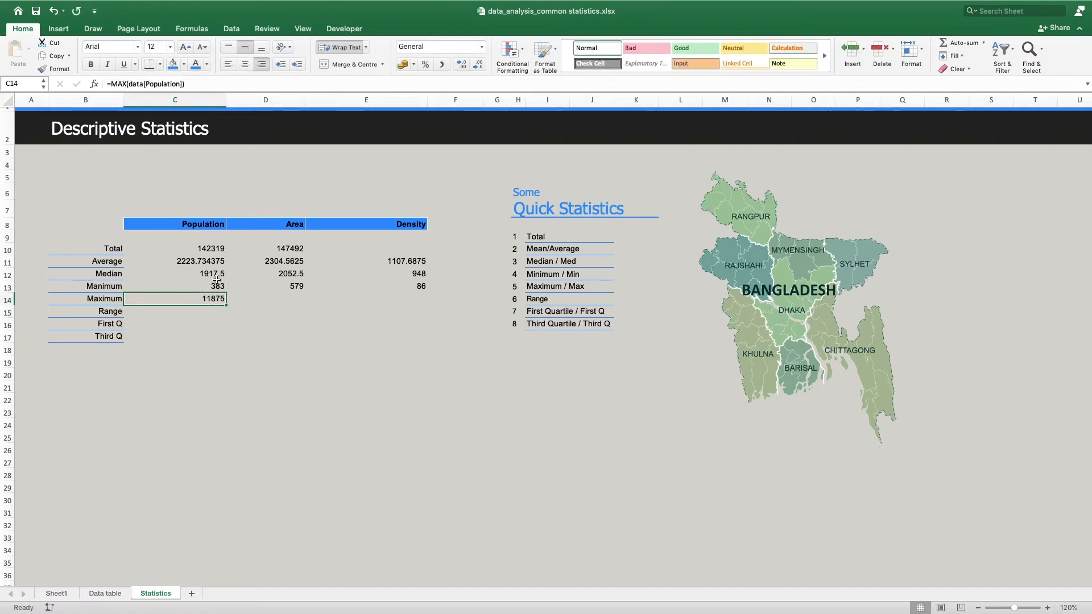
pyautogui.moveTo(227, 305); pyautogui.dragTo(404, 305)
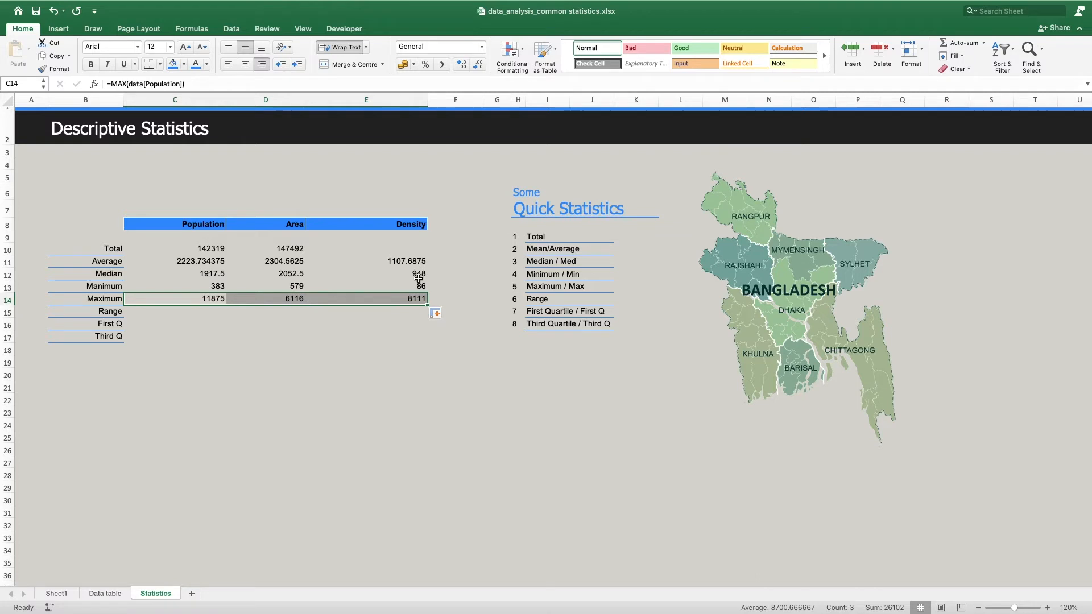
# Calculate the Population range in C15 with =C14-C13 and fill the formula across D15:E15 for Area and Density
pyautogui.click(154, 311)
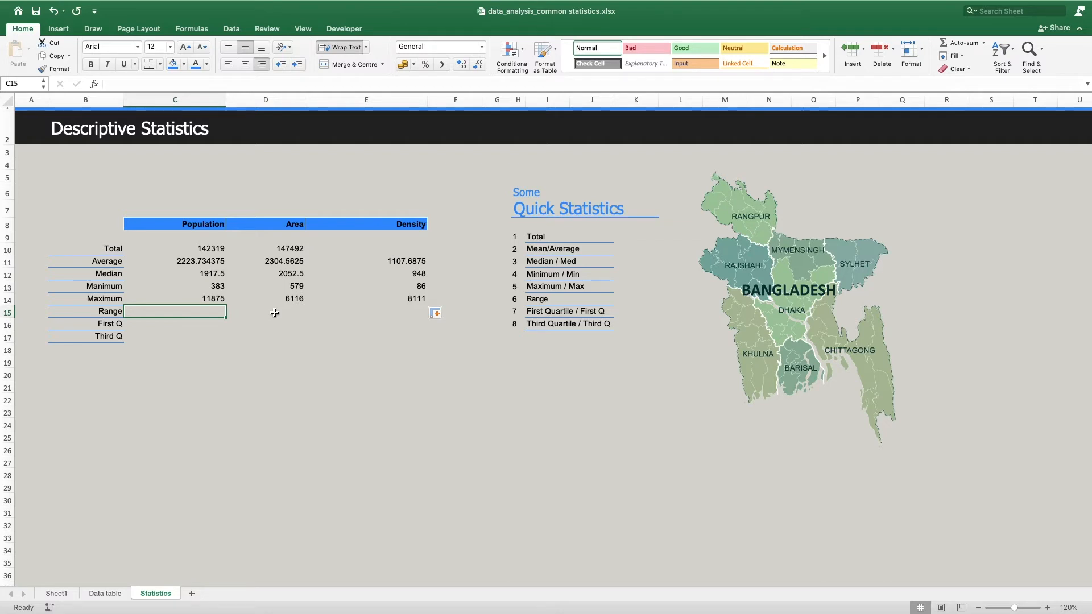
pyautogui.write('=')
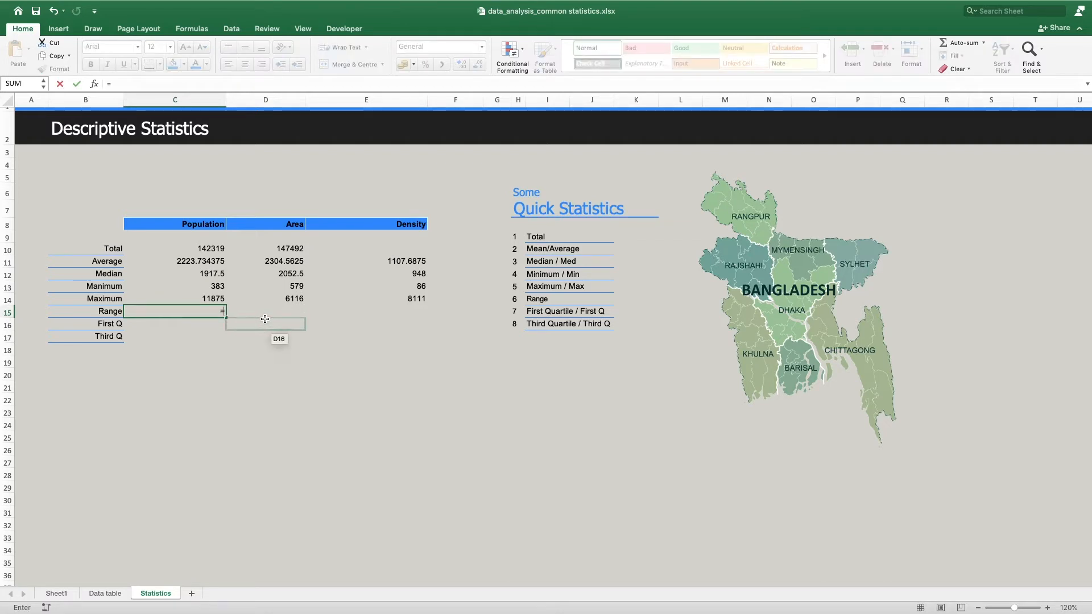
pyautogui.click(206, 299)
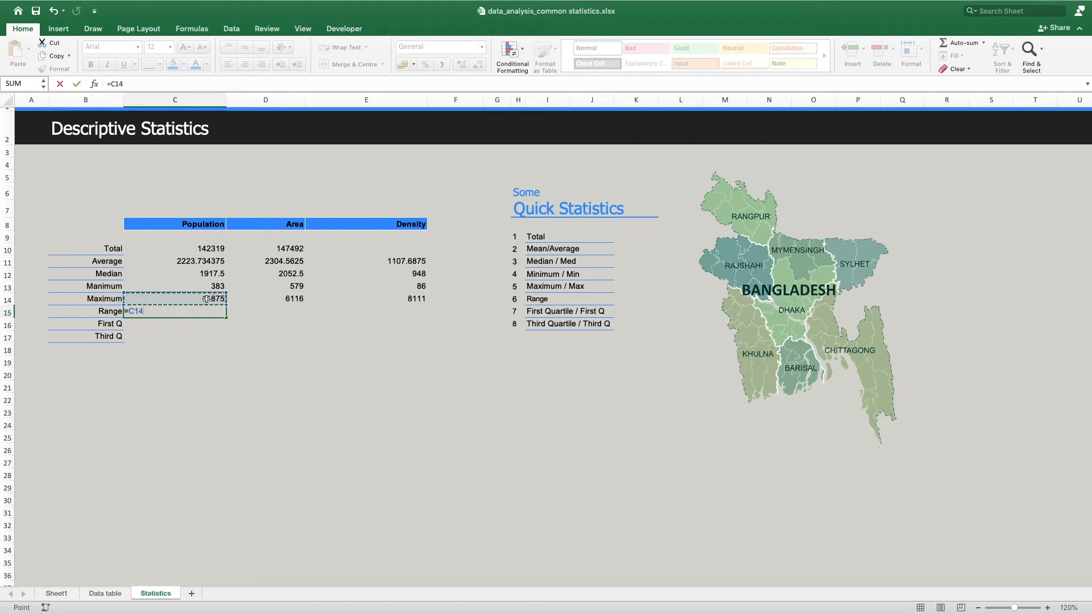
pyautogui.write('-')
pyautogui.click(212, 287)
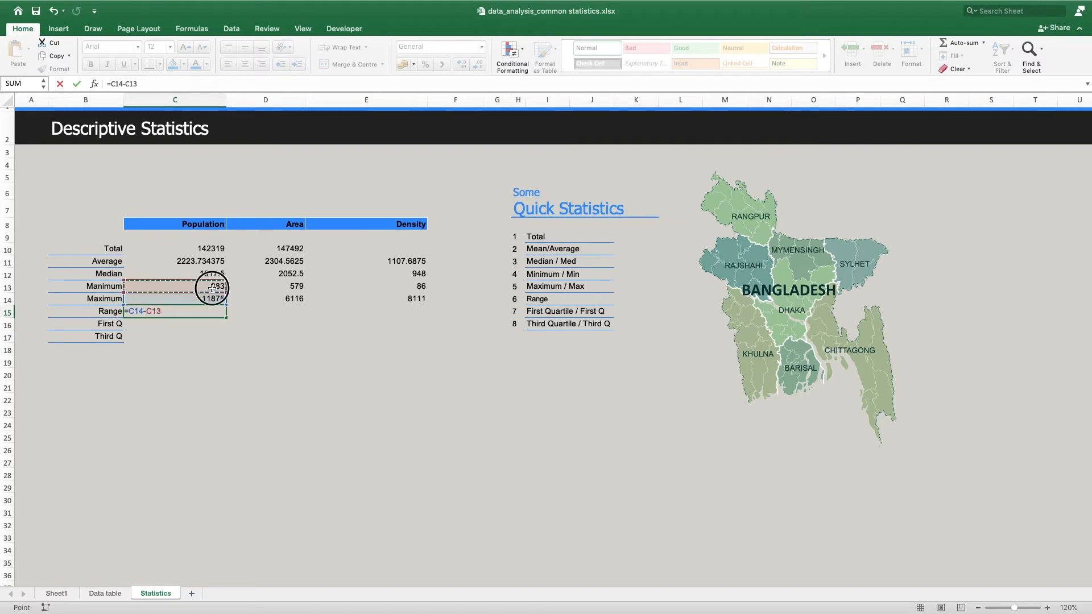
pyautogui.press('Return')
pyautogui.click(220, 312)
pyautogui.moveTo(227, 319); pyautogui.dragTo(404, 320)
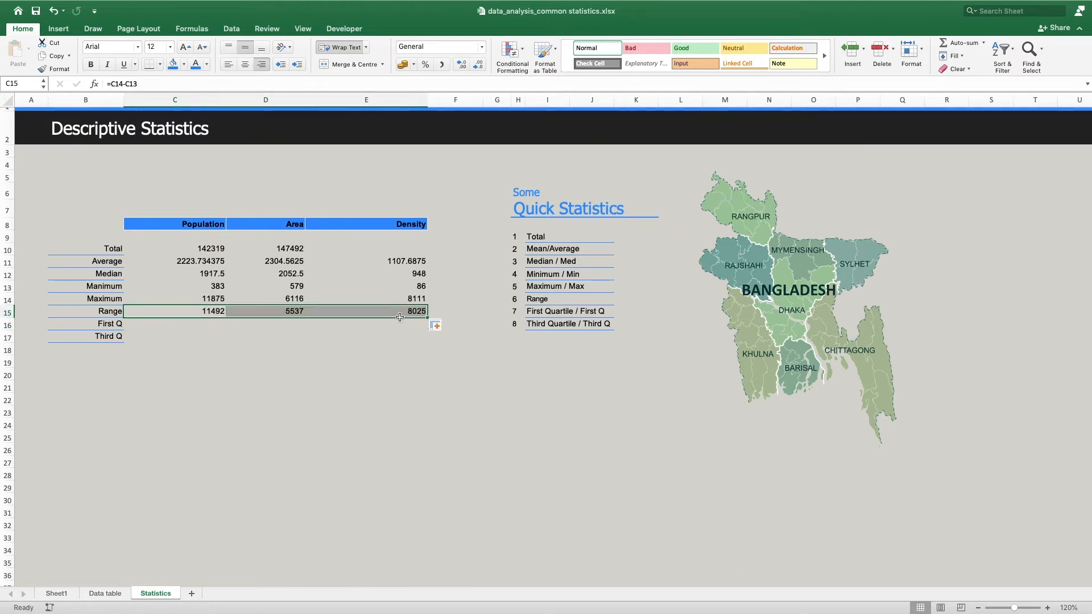
# Calculate the Population first quartile in C16 with =PERCENTILE.EXC(data[Population],0.25) and fill the formula across D16:E16 for Area and Density
pyautogui.click(186, 324)
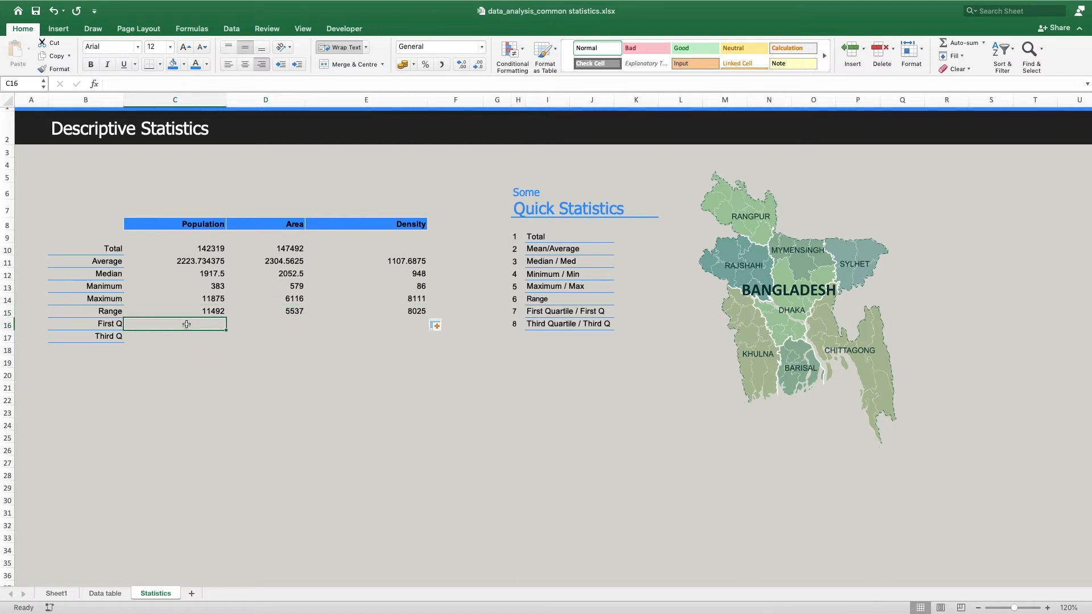
pyautogui.write('=')
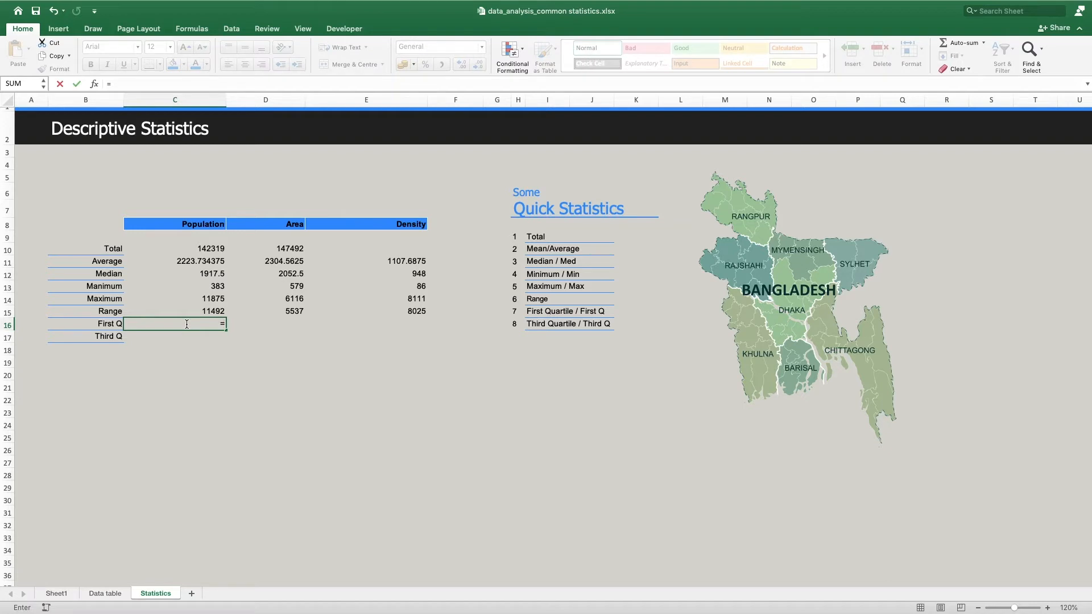
pyautogui.write('percen')
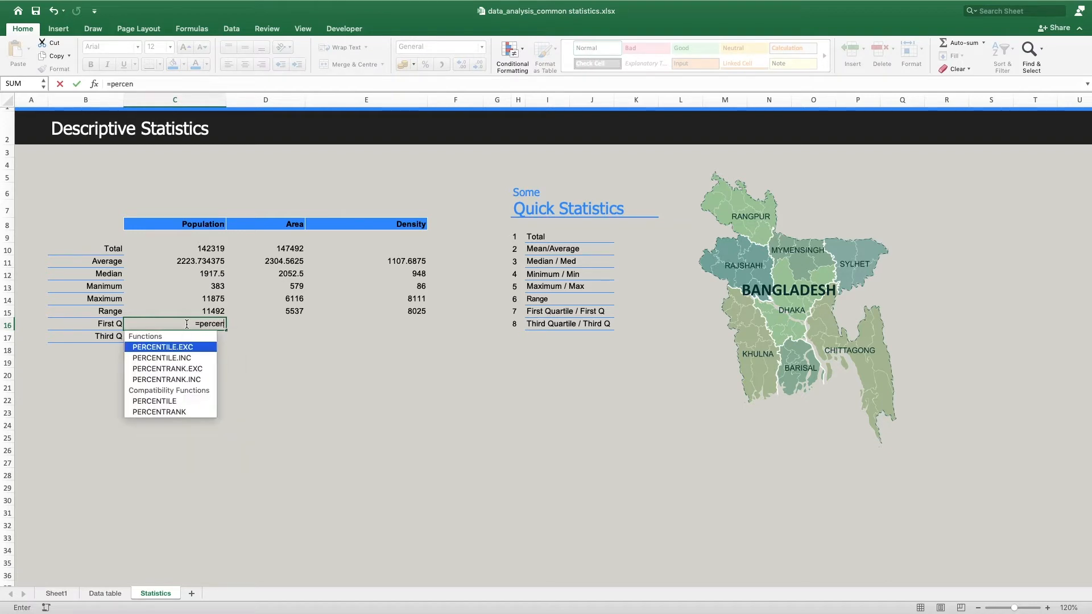
pyautogui.doubleClick(208, 345)
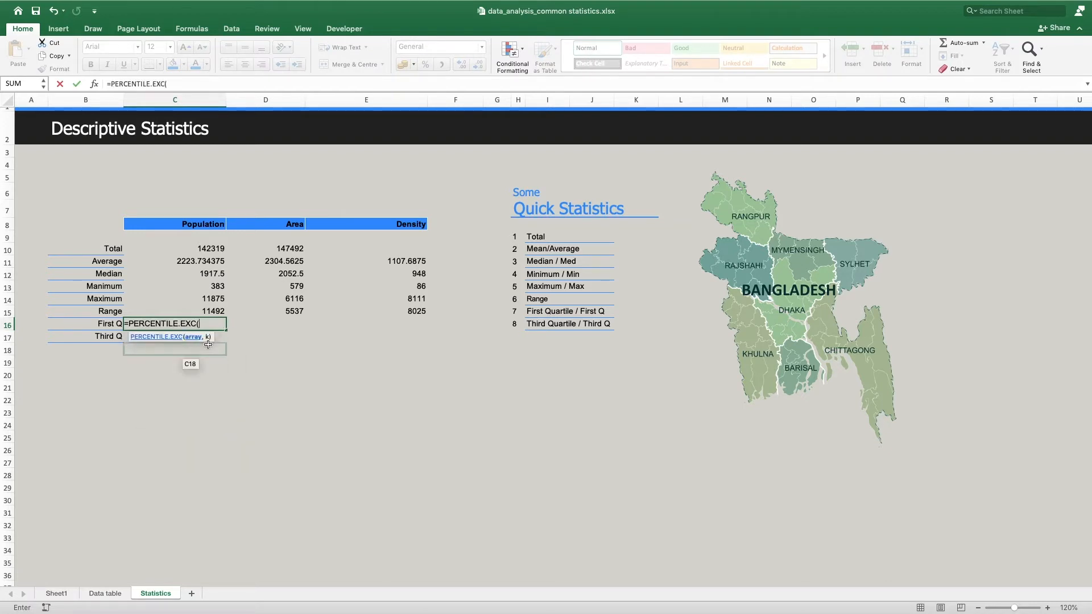
pyautogui.write('d')
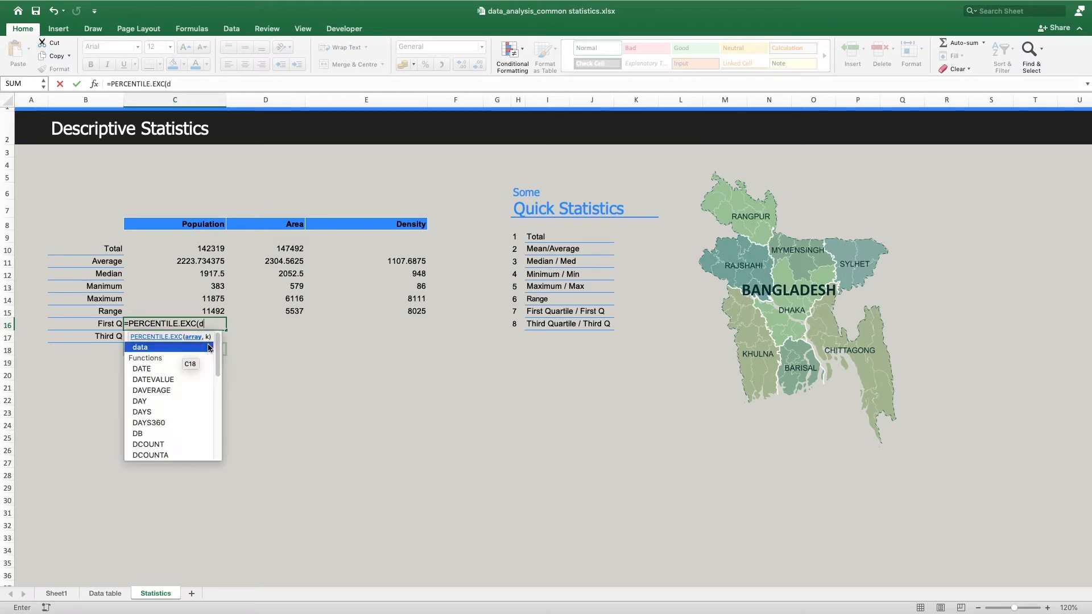
pyautogui.write('ata[')
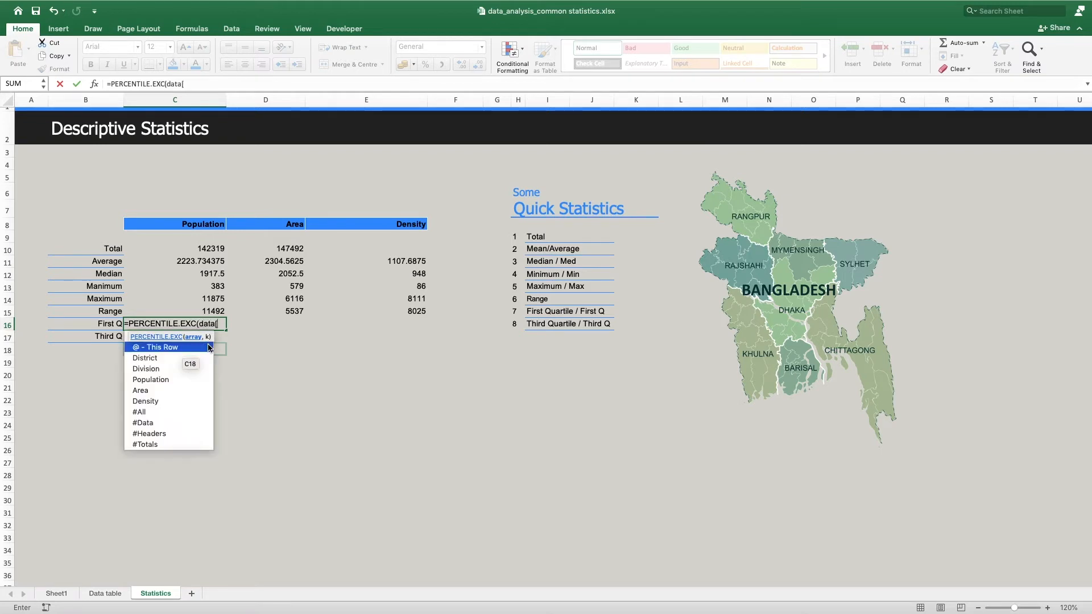
pyautogui.doubleClick(170, 380)
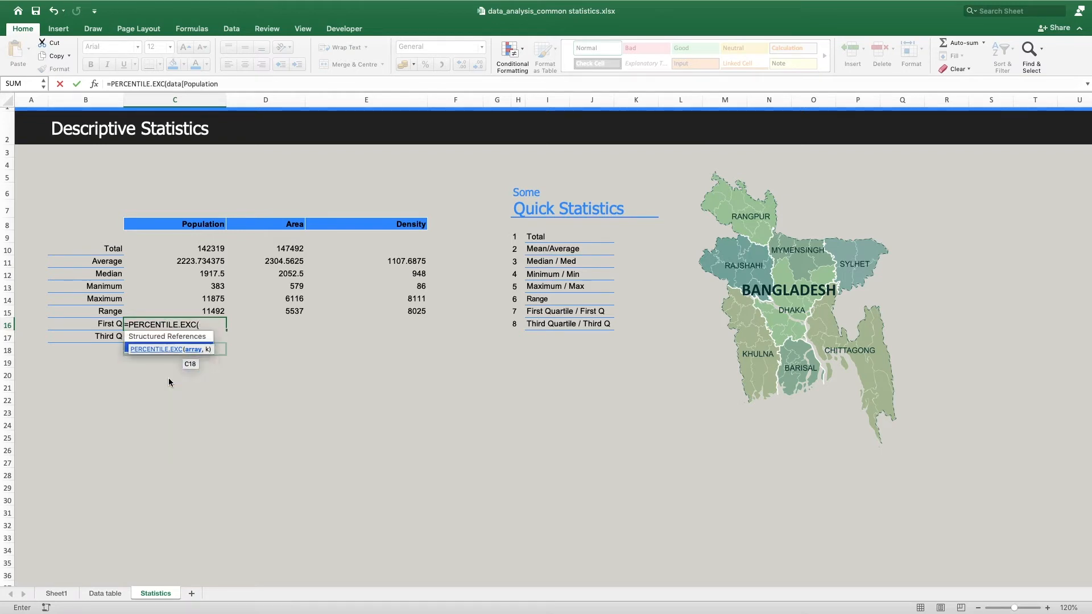
pyautogui.write(']')
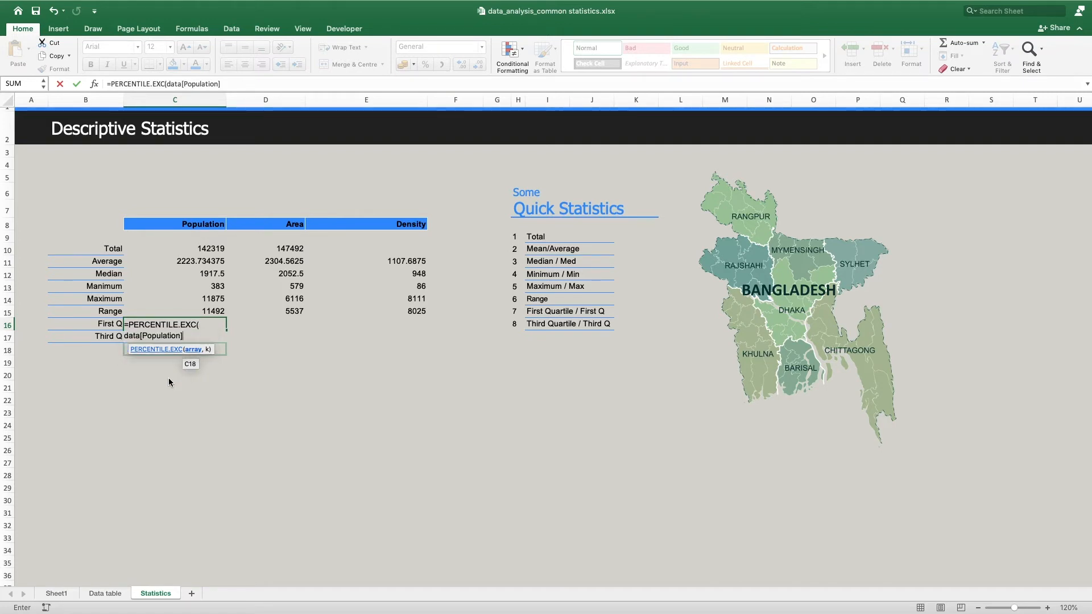
pyautogui.write(',0.25)')
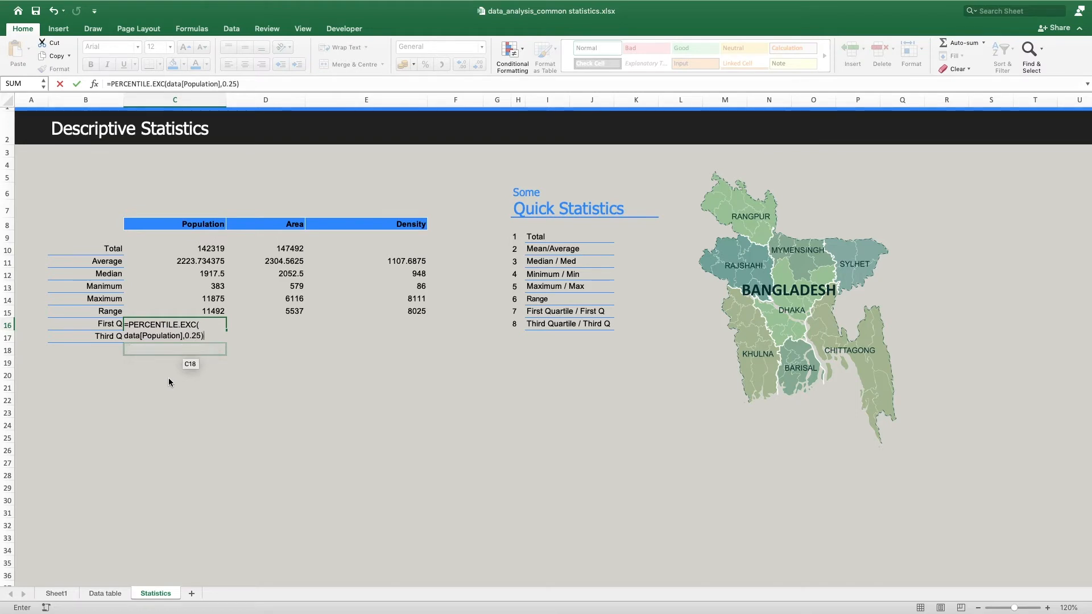
pyautogui.press('Return')
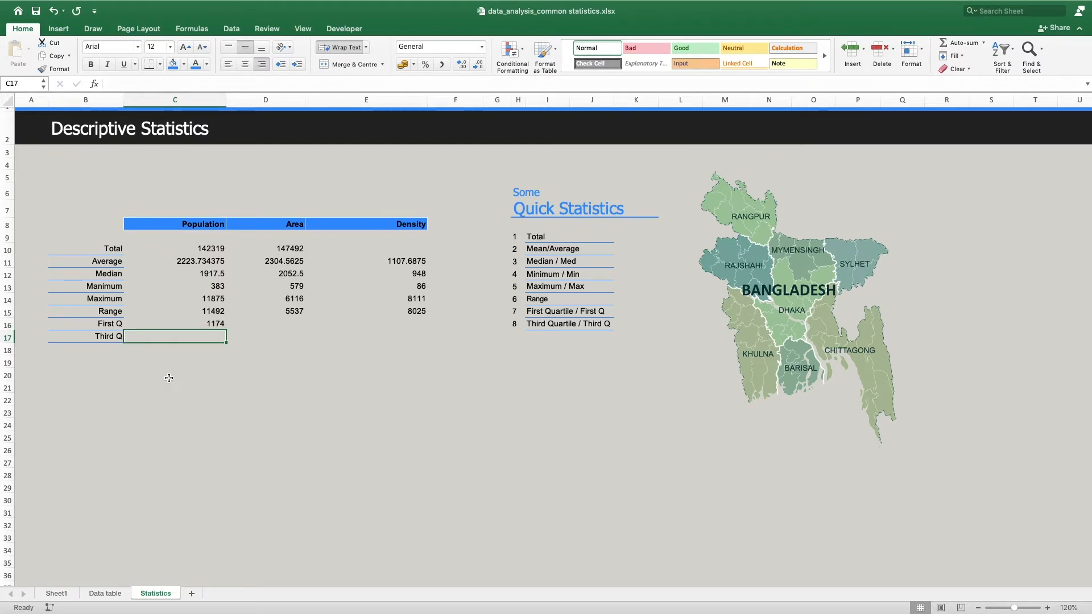
pyautogui.click(212, 324)
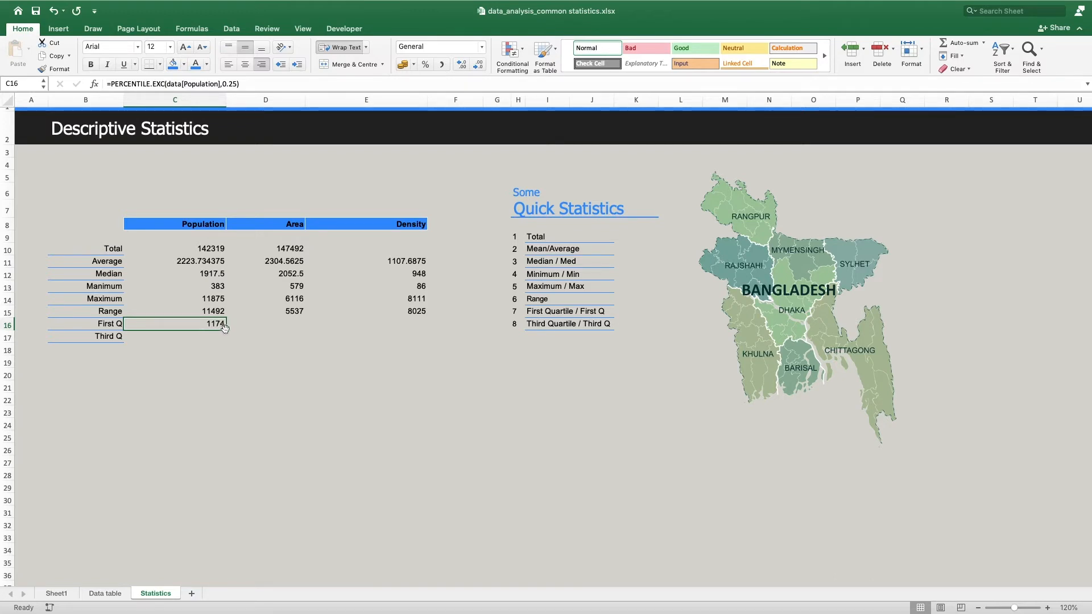
pyautogui.moveTo(226, 330); pyautogui.dragTo(398, 327)
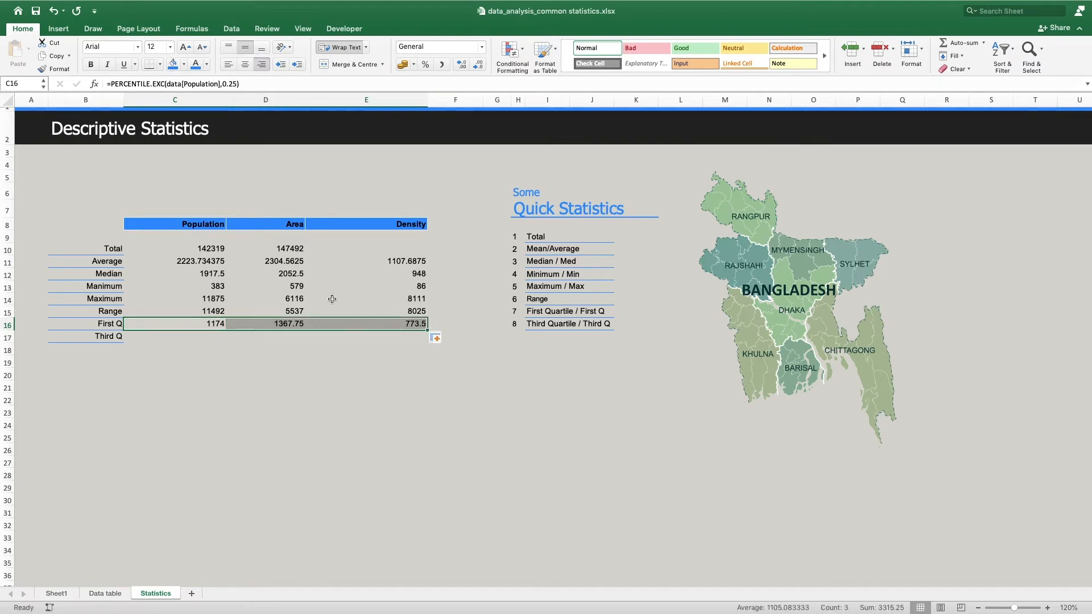
# Calculate the Population third quartile in C17 with =PERCENTILE.EXC(data[Population],0.75) and fill the formula across D17:E17 for Area and Density
pyautogui.click(184, 337)
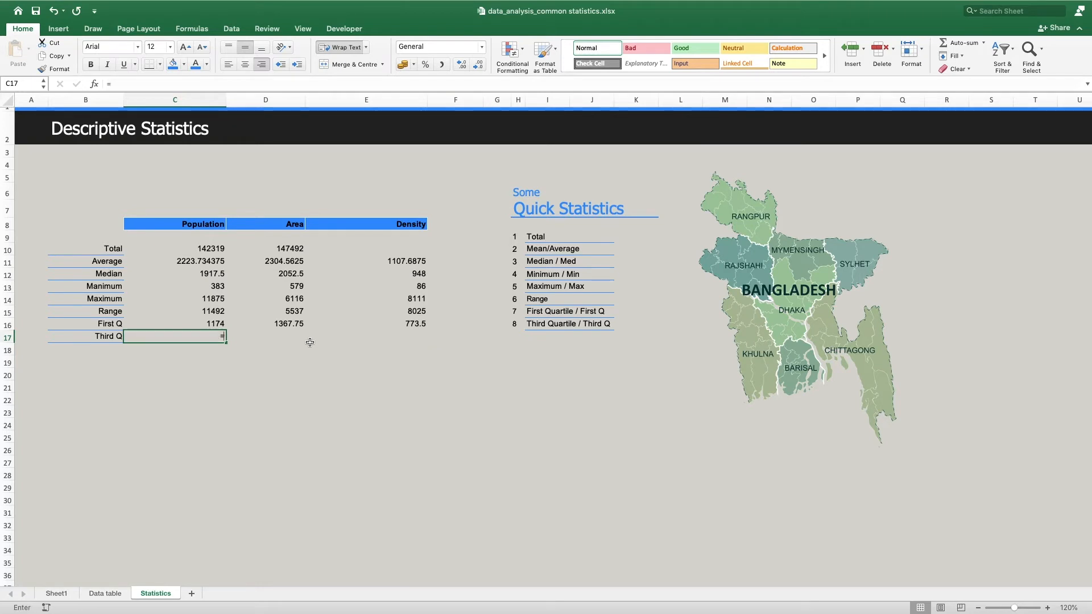
pyautogui.write('=perce')
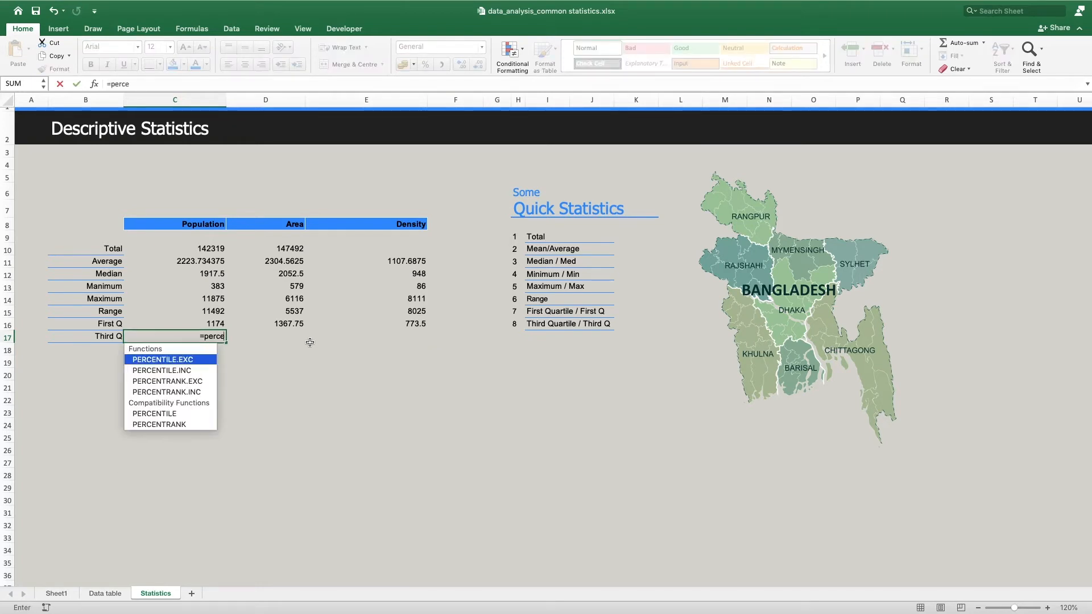
pyautogui.doubleClick(190, 360)
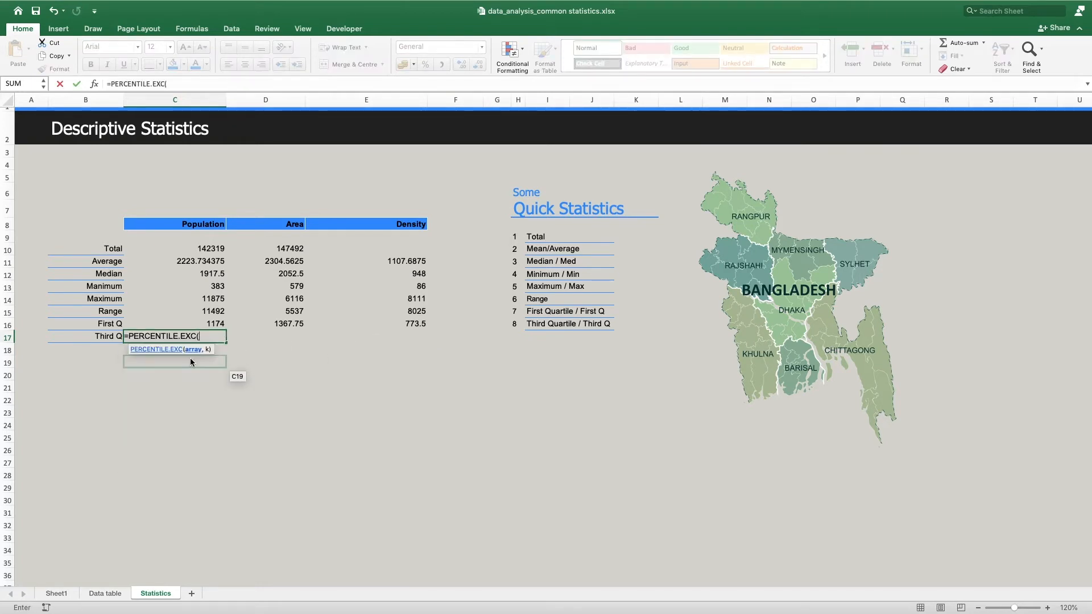
pyautogui.write('data')
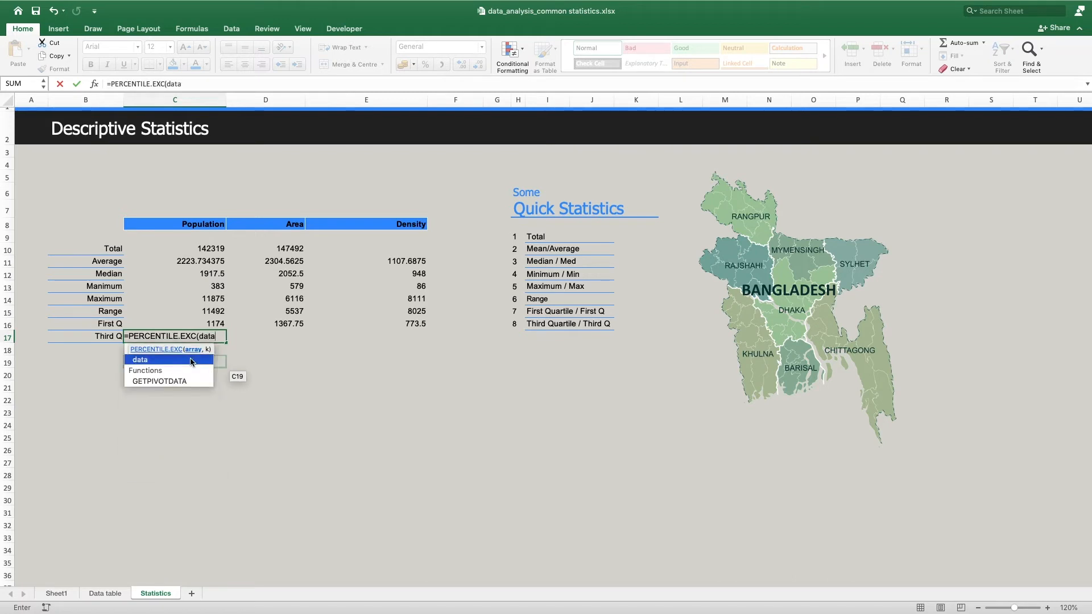
pyautogui.write('[')
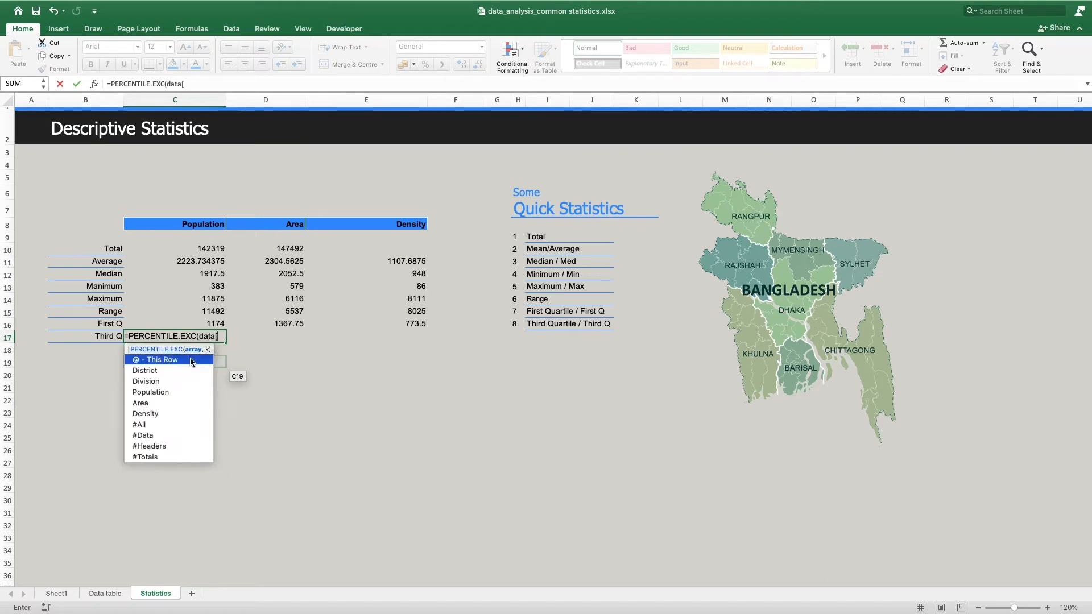
pyautogui.doubleClick(151, 392)
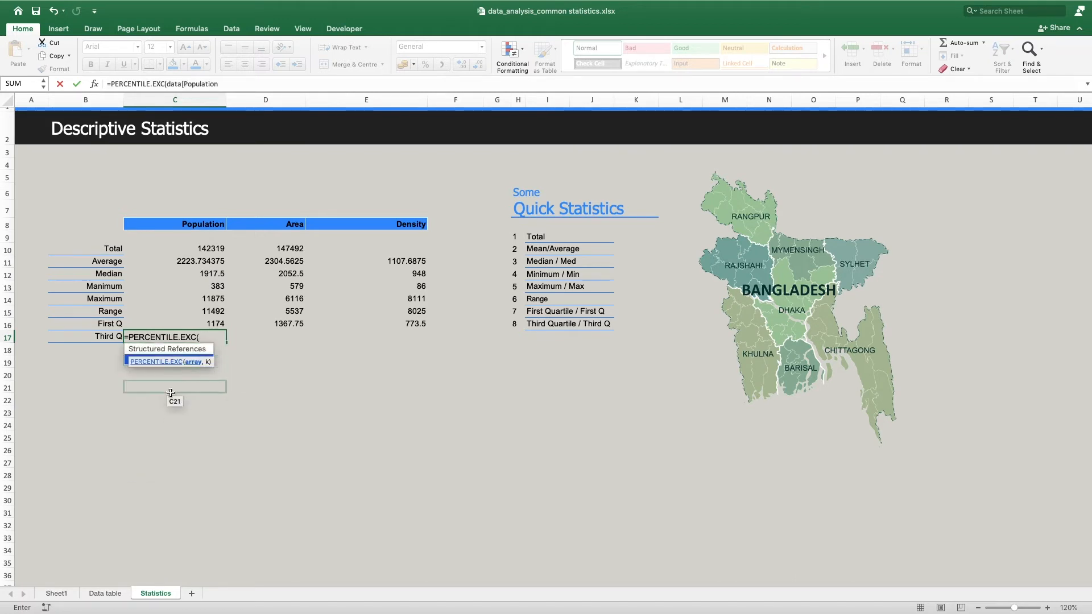
pyautogui.write('],')
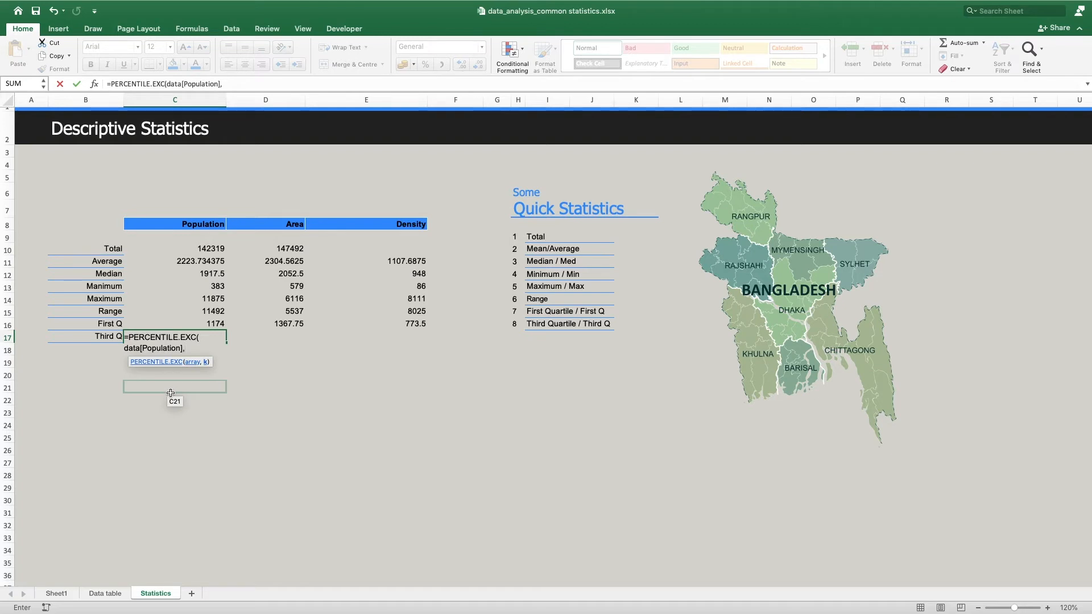
pyautogui.write('0.75)')
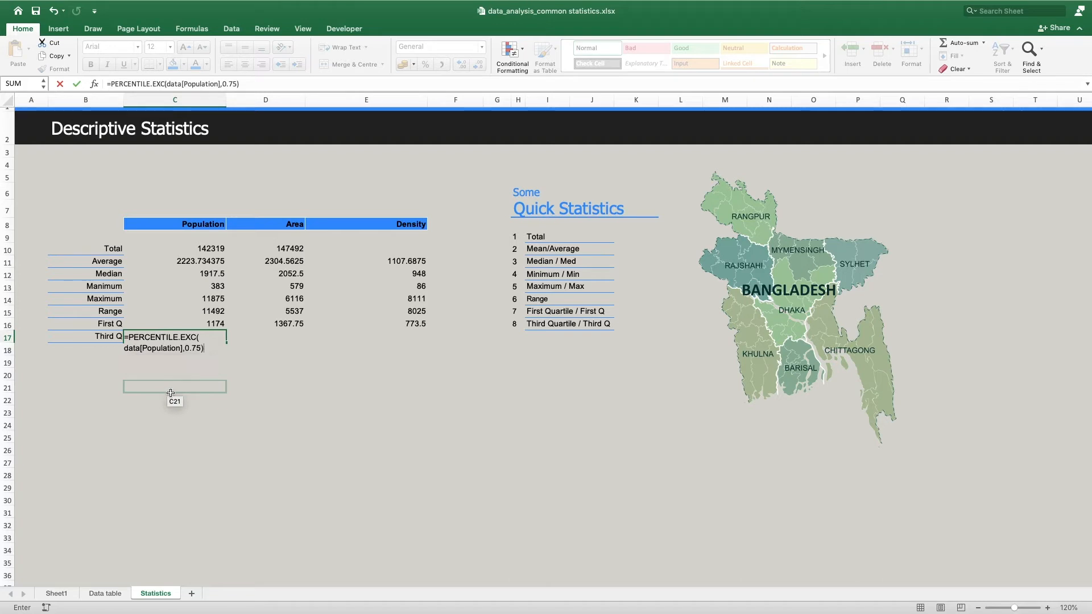
pyautogui.press('Return')
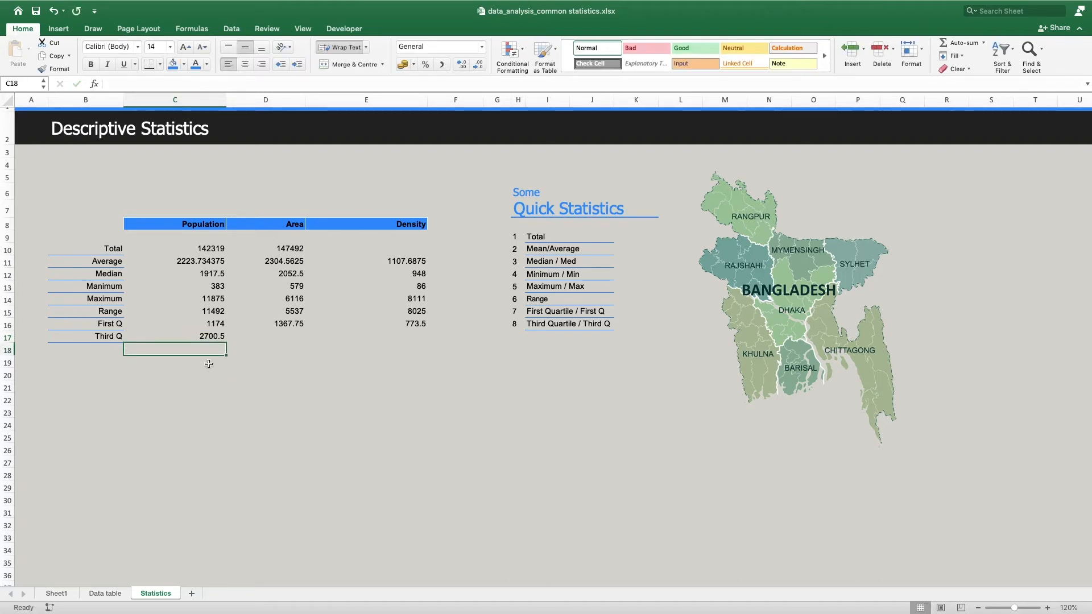
pyautogui.click(216, 336)
pyautogui.moveTo(226, 342); pyautogui.dragTo(427, 343)
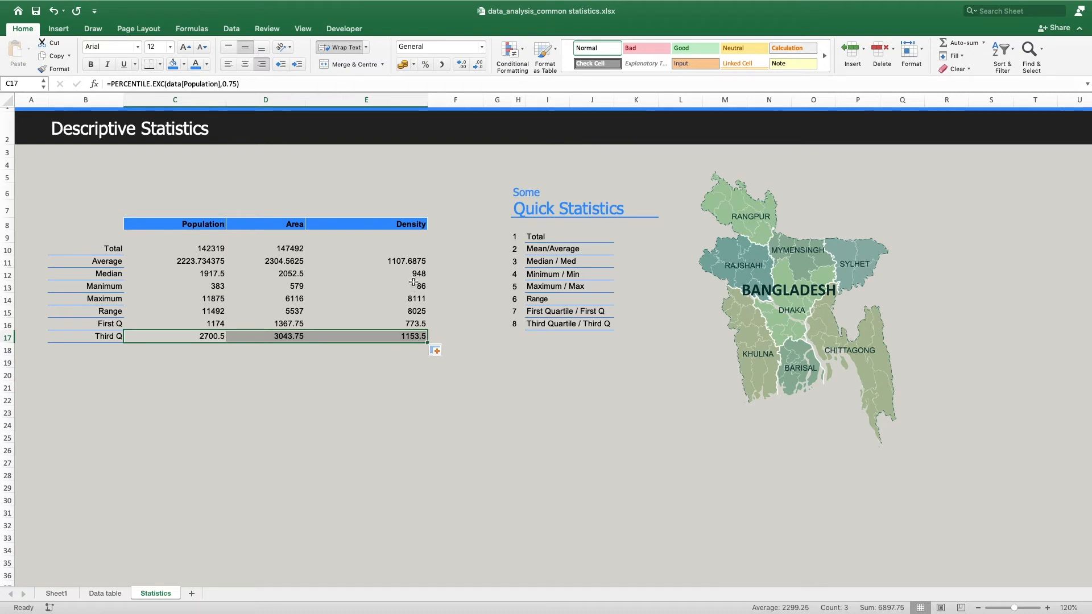
pyautogui.click(380, 363)
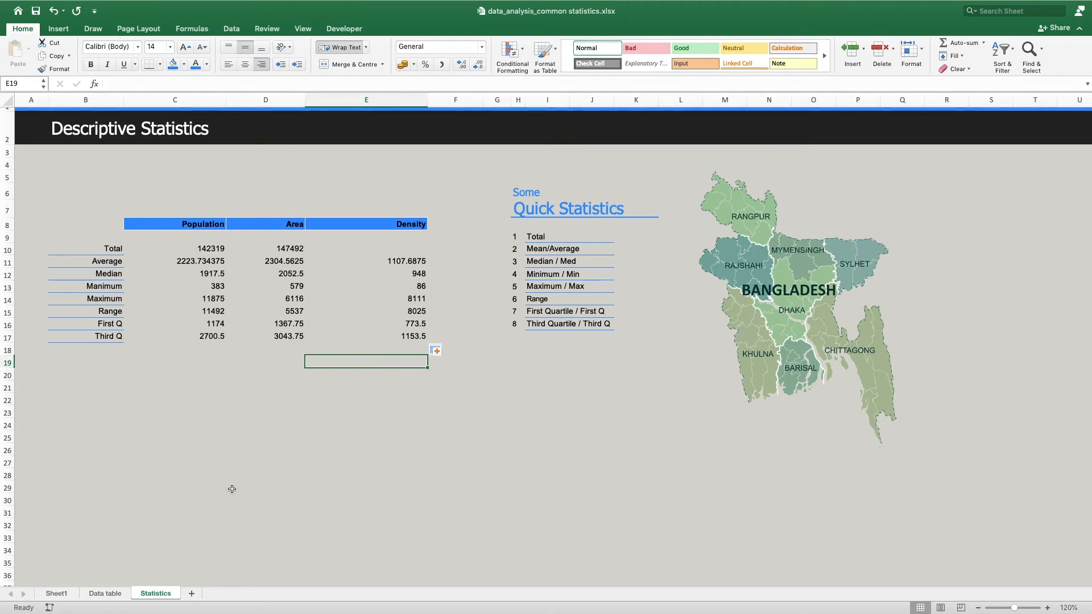
# On the Data table sheet, select the whole Population column from its header in D9 to the last district row
pyautogui.click(109, 593)
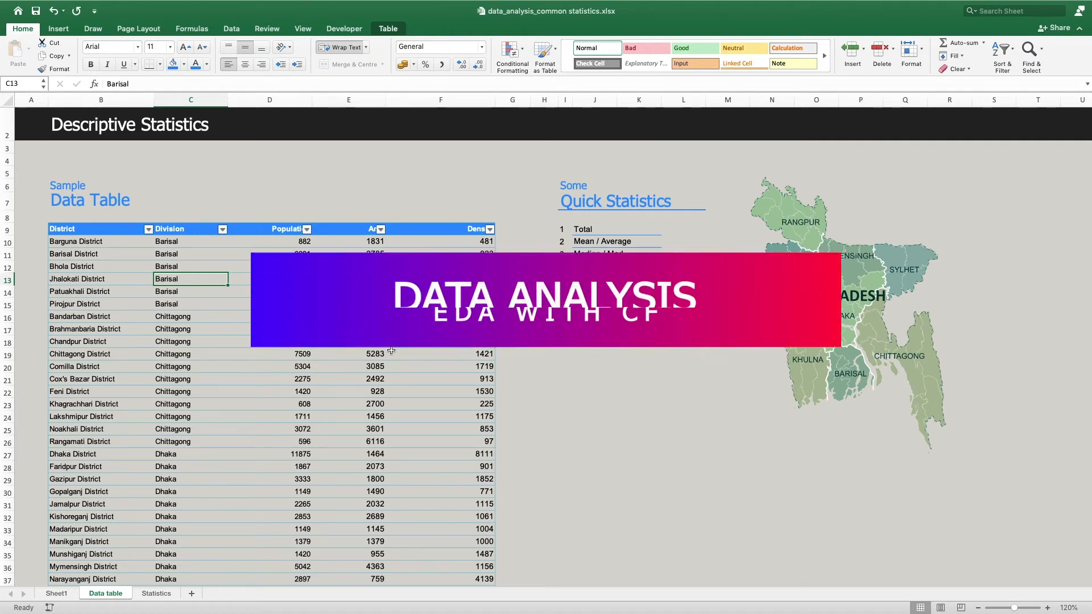
pyautogui.click(122, 293)
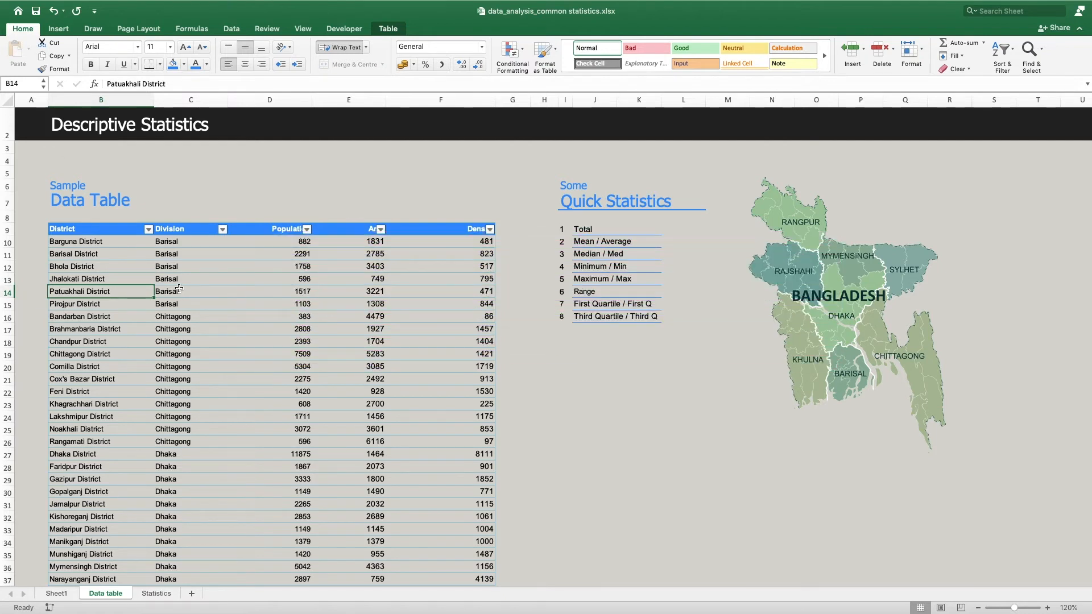
pyautogui.moveTo(115, 230); pyautogui.dragTo(410, 231)
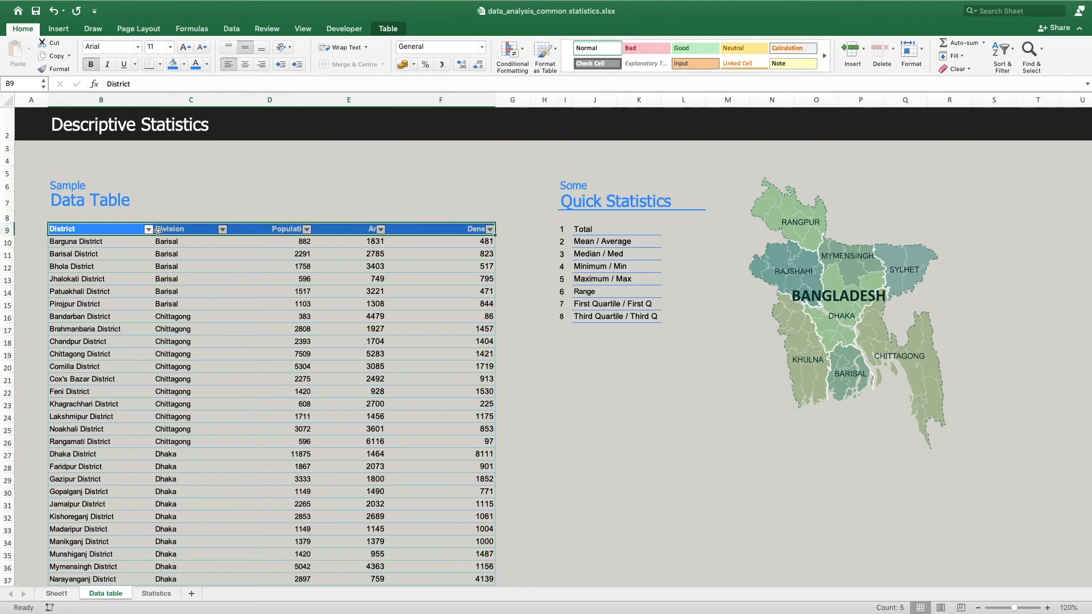
pyautogui.click(313, 258)
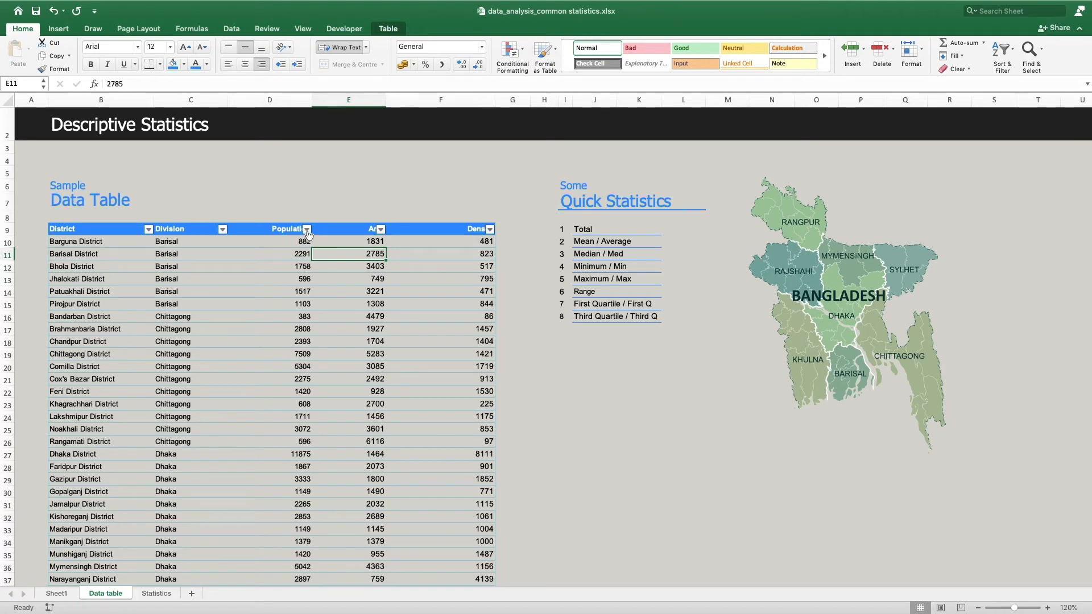
pyautogui.click(289, 227)
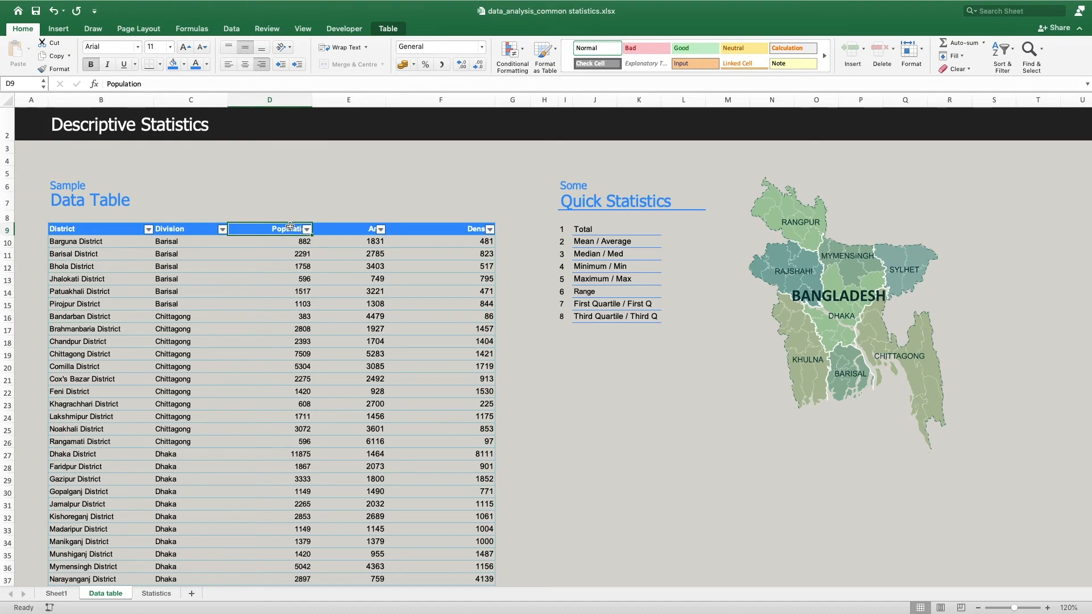
pyautogui.hotkey('ctrl', 'shift', 'Down')
pyautogui.scroll(4, 351, 200)
pyautogui.scroll(6, 350, 200)
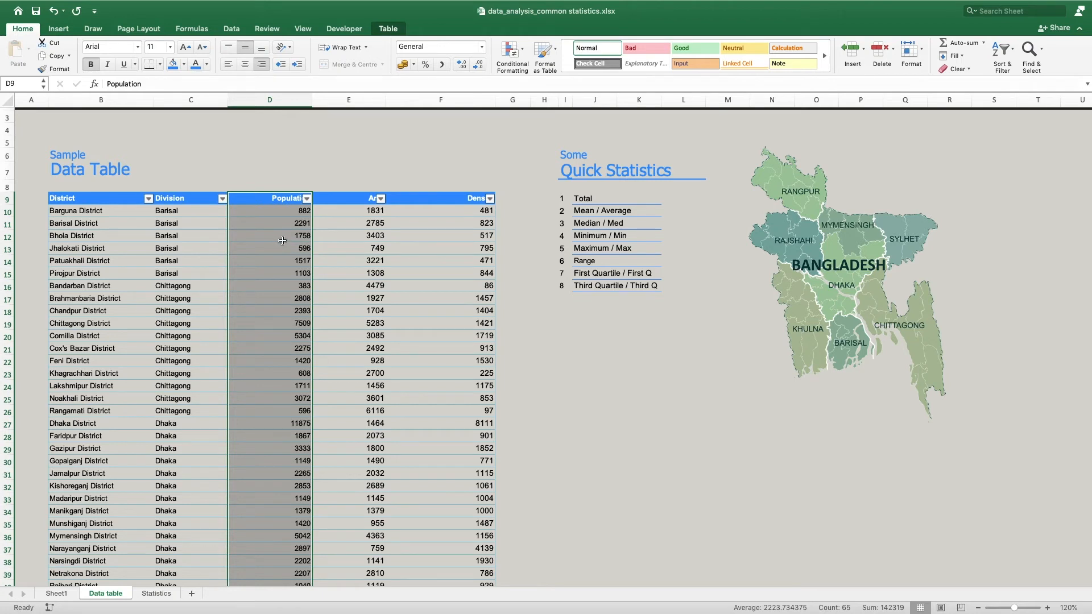
# Try a conditional formatting rule that highlights the top 10 Population items with light red fill, and review the column
pyautogui.click(523, 50)
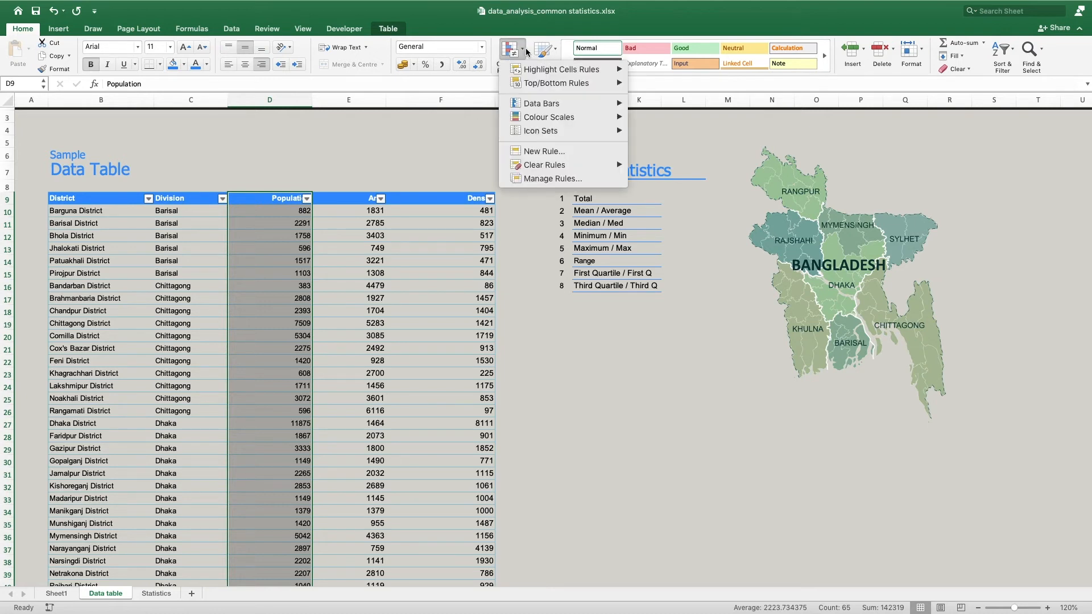
pyautogui.moveTo(568, 83)
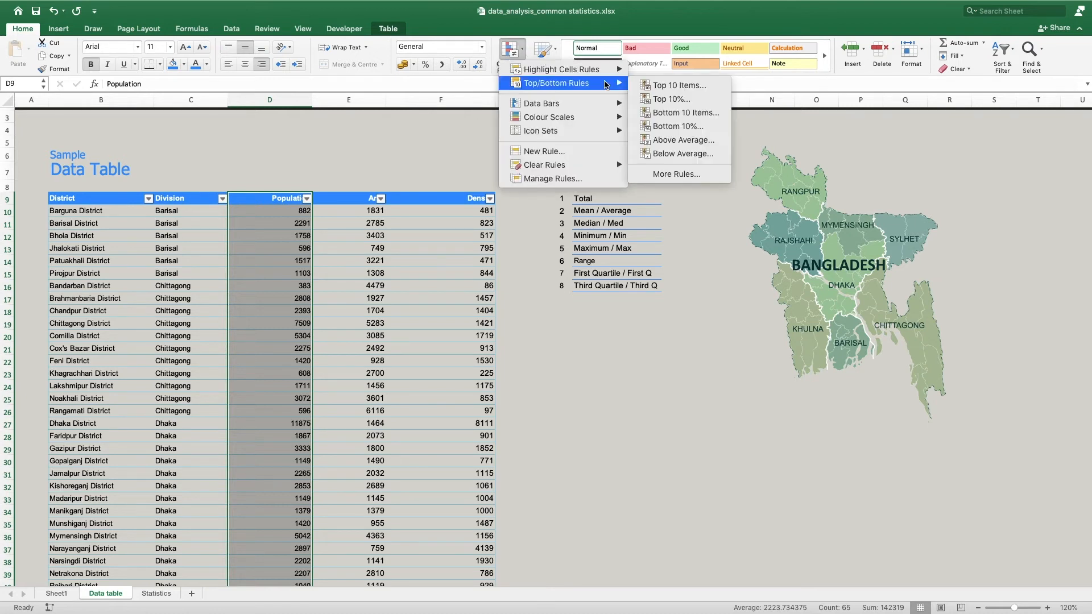
pyautogui.click(658, 87)
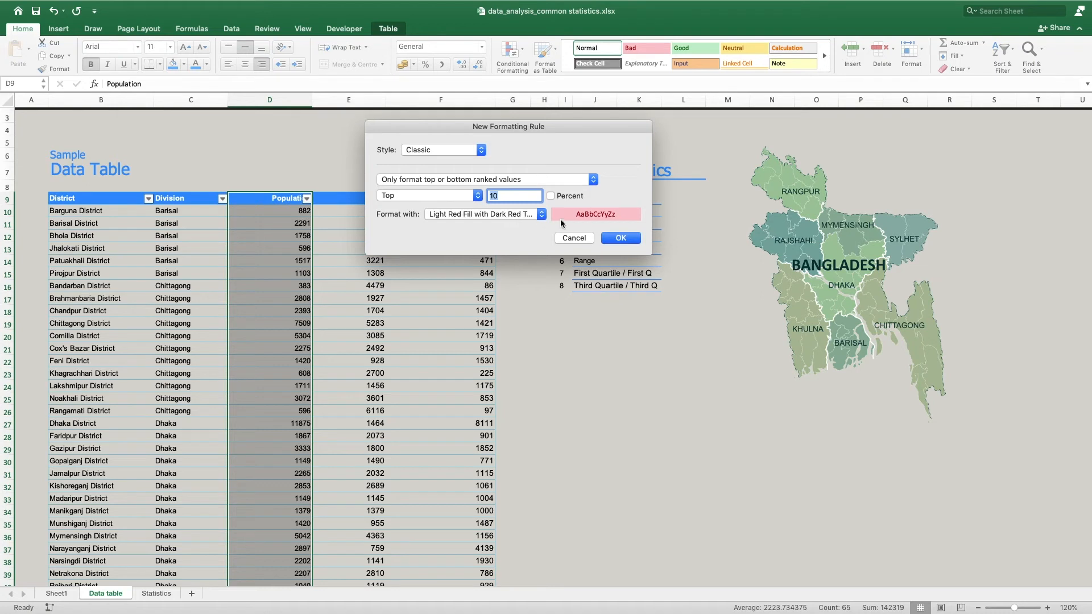
pyautogui.click(620, 238)
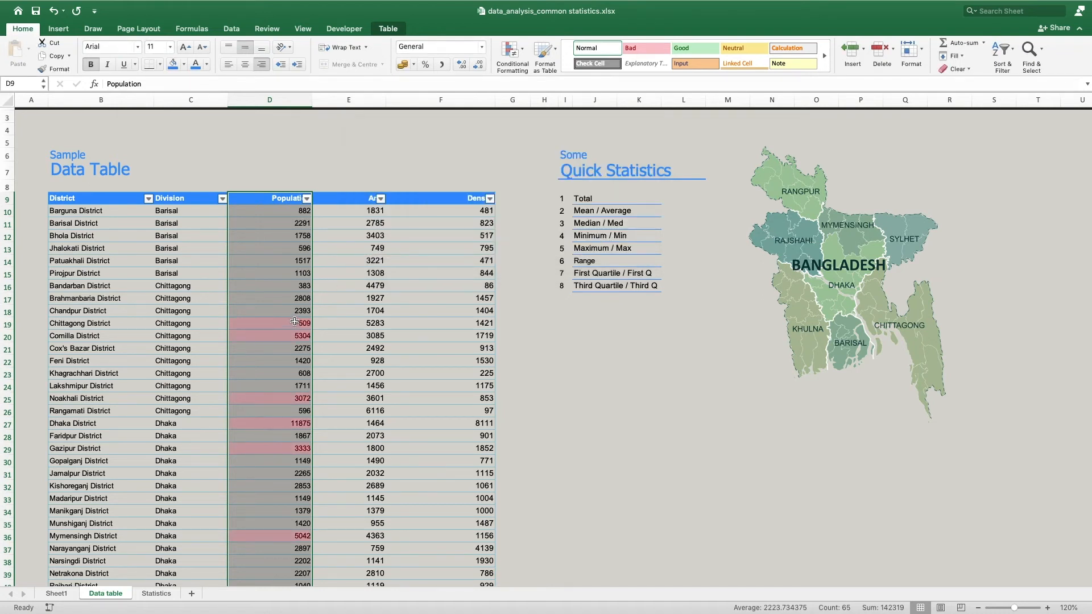
pyautogui.scroll(-15, 294, 322)
pyautogui.scroll(15, 289, 271)
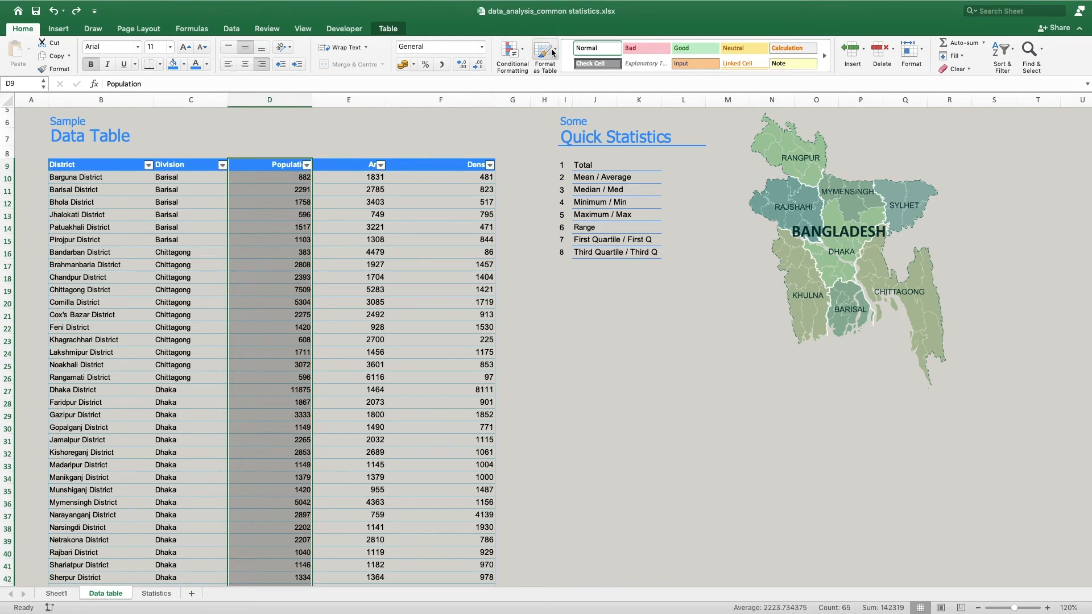
# Try a conditional formatting rule highlighting the top 10% of Population values with light red fill, review the column, and undo the rule
pyautogui.click(523, 51)
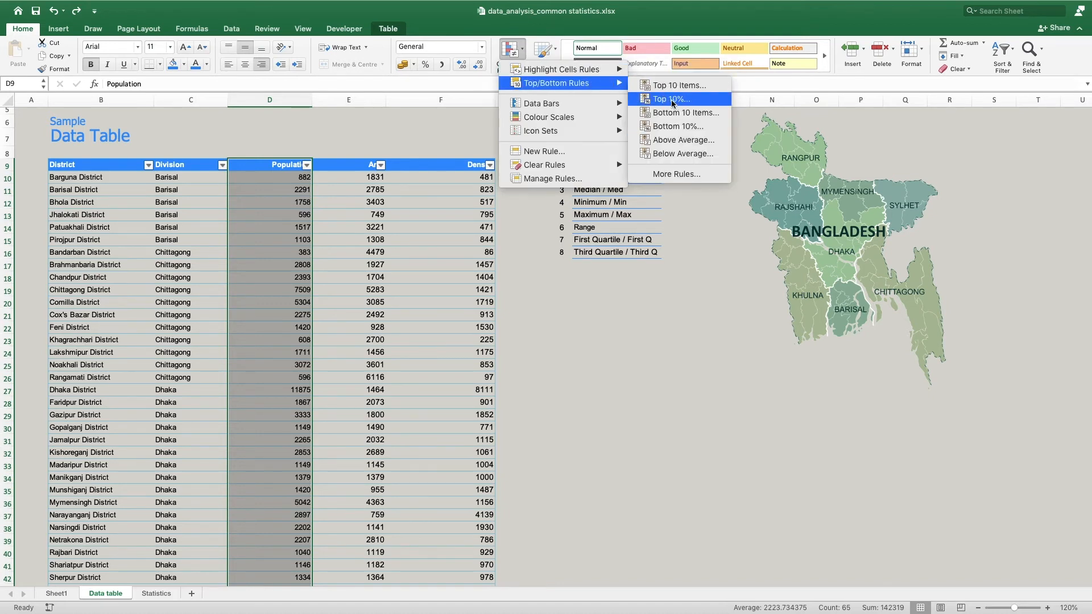
pyautogui.click(671, 100)
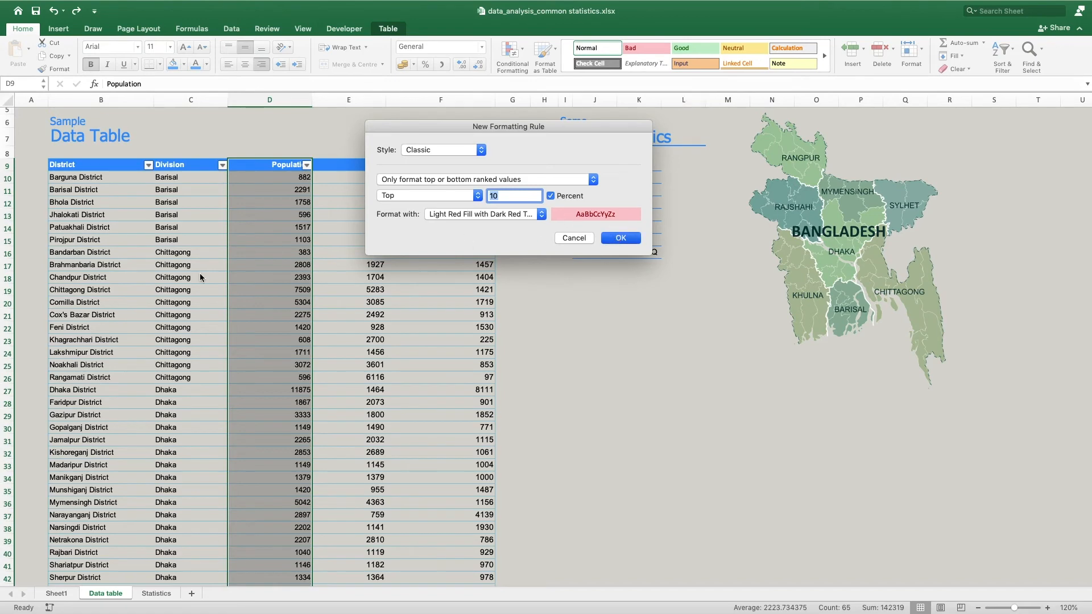
pyautogui.press('Return')
pyautogui.scroll(-12, 289, 247)
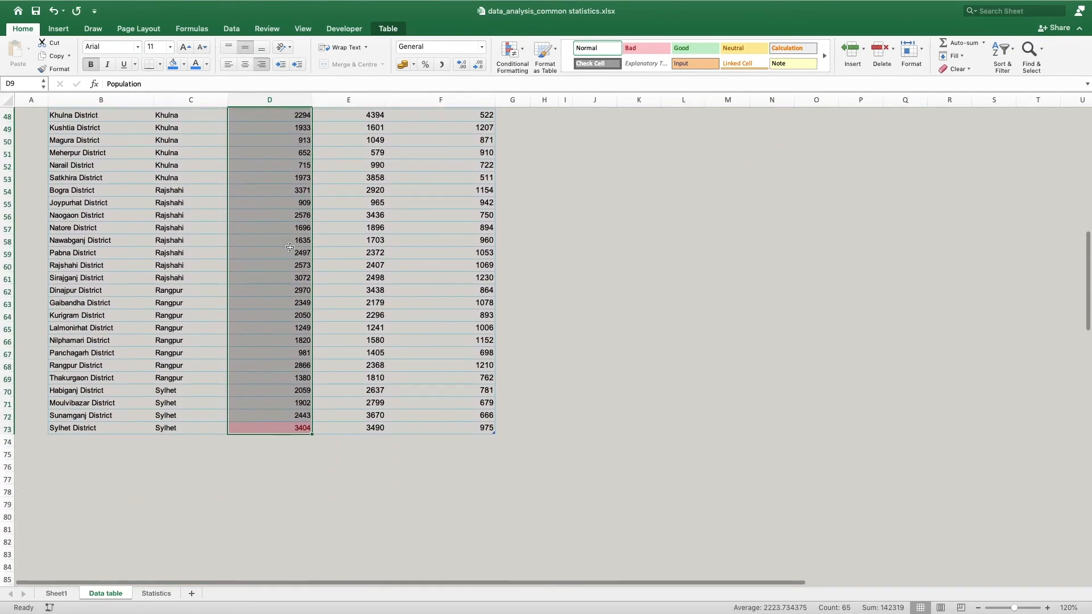
pyautogui.scroll(10, 290, 247)
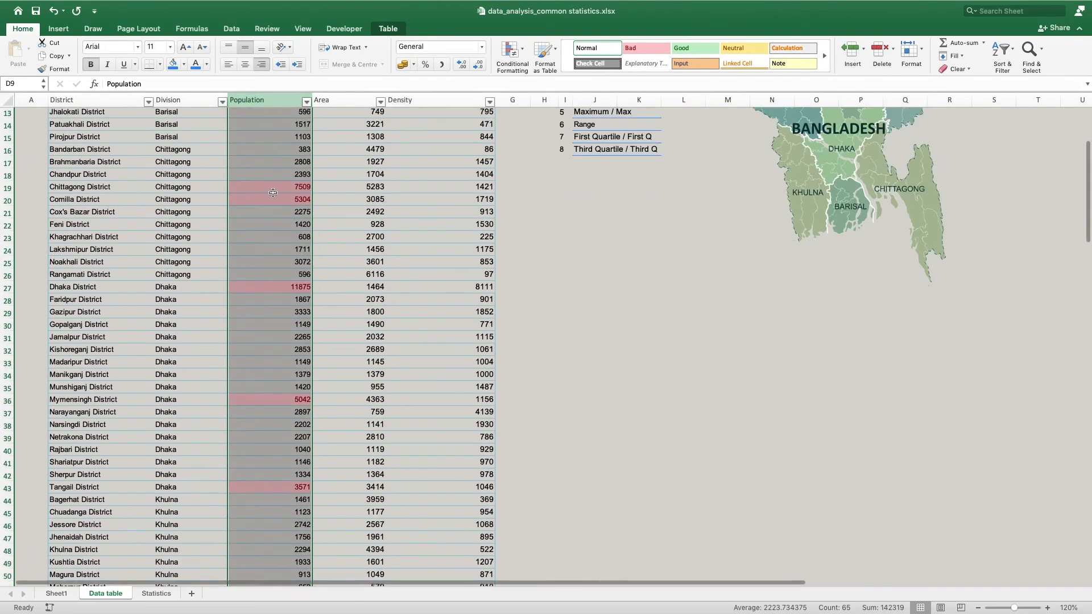
pyautogui.click(274, 193)
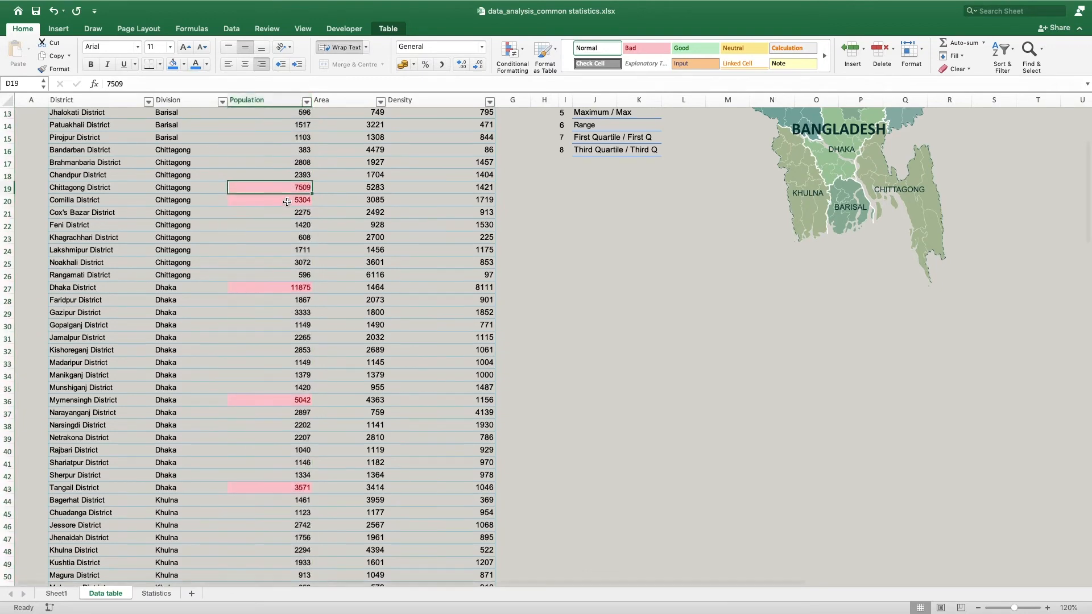
pyautogui.scroll(1, 285, 197)
pyautogui.press('super+z')
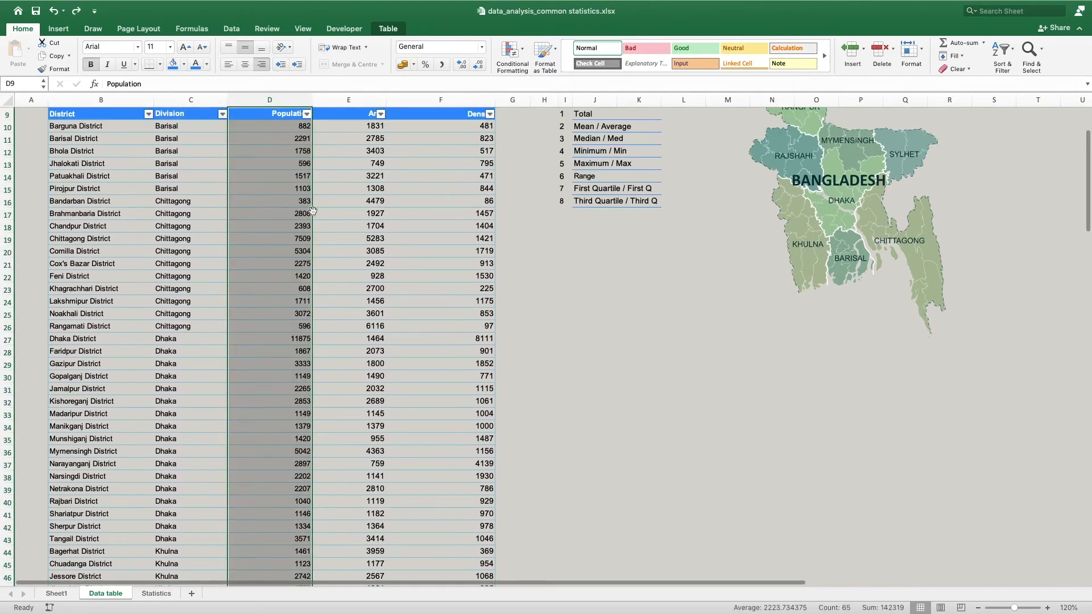
# Highlight the above-average Population values with a conditional formatting rule using light red fill, and review the column
pyautogui.click(523, 52)
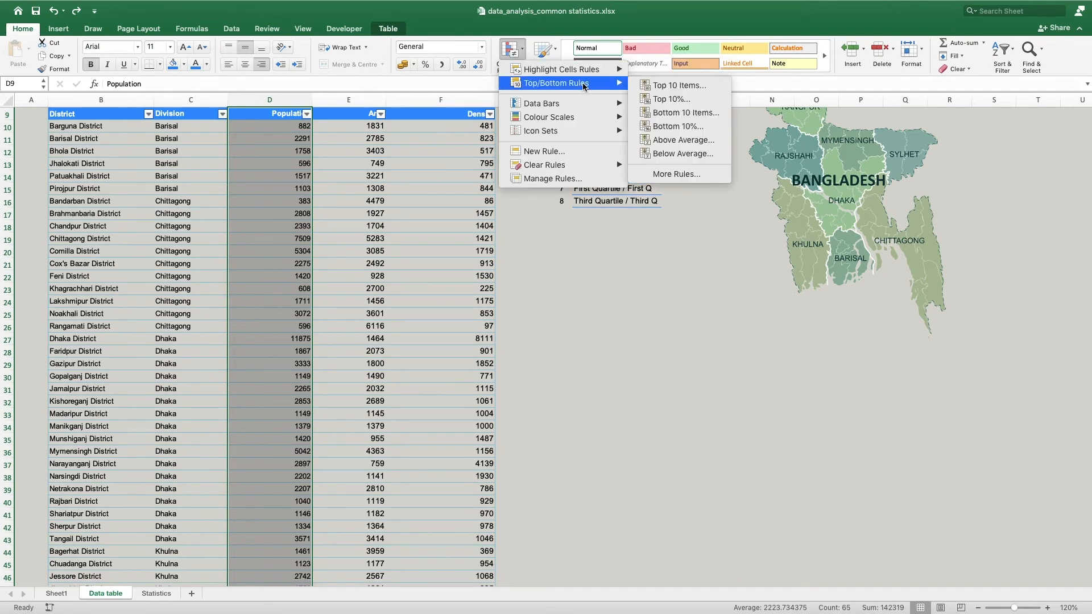
pyautogui.moveTo(622, 86)
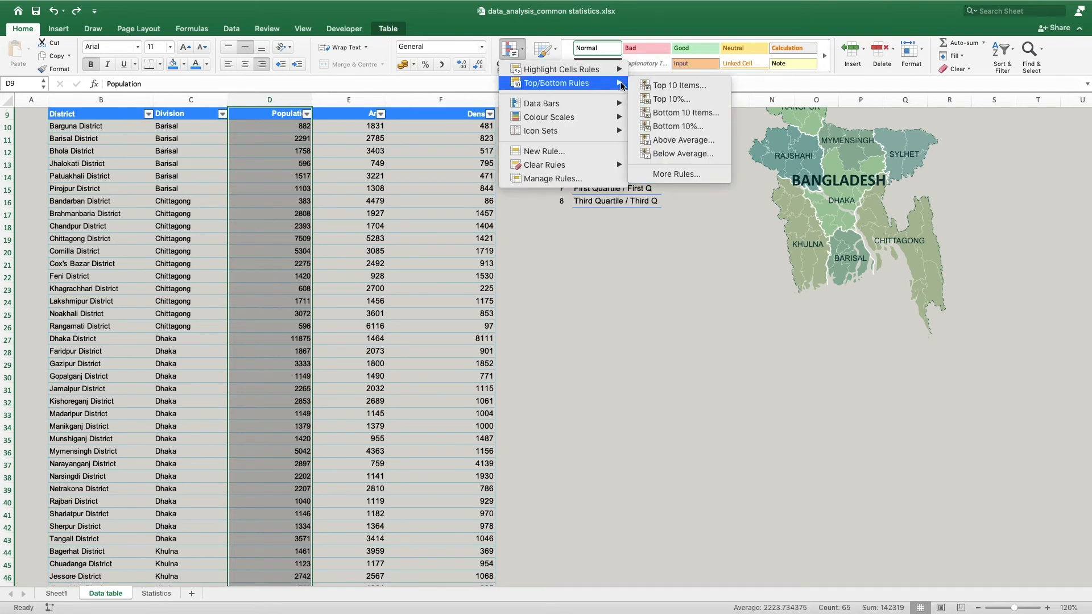
pyautogui.click(678, 142)
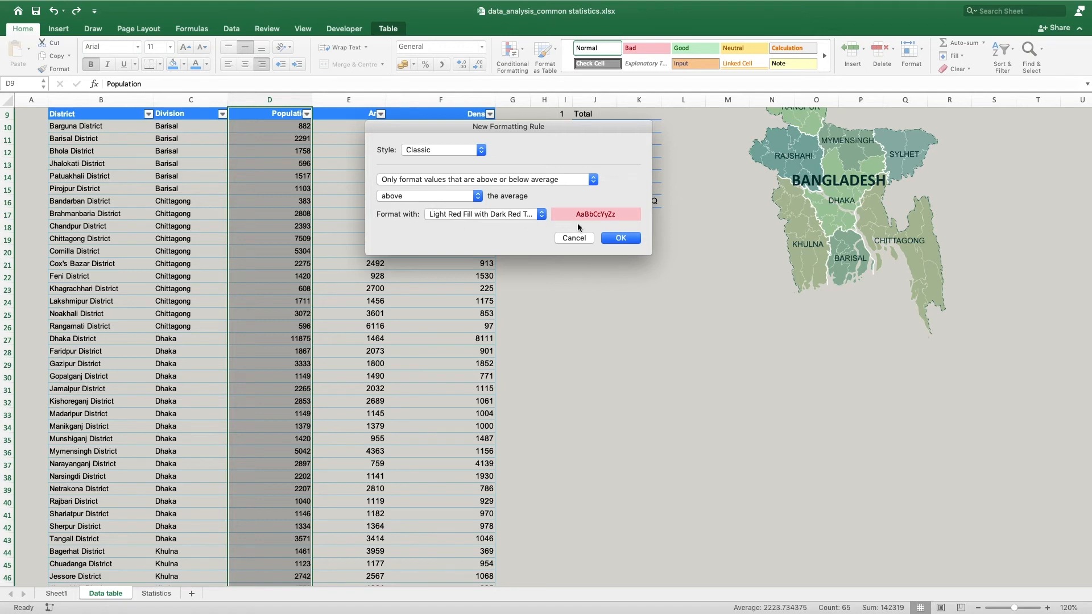
pyautogui.click(619, 239)
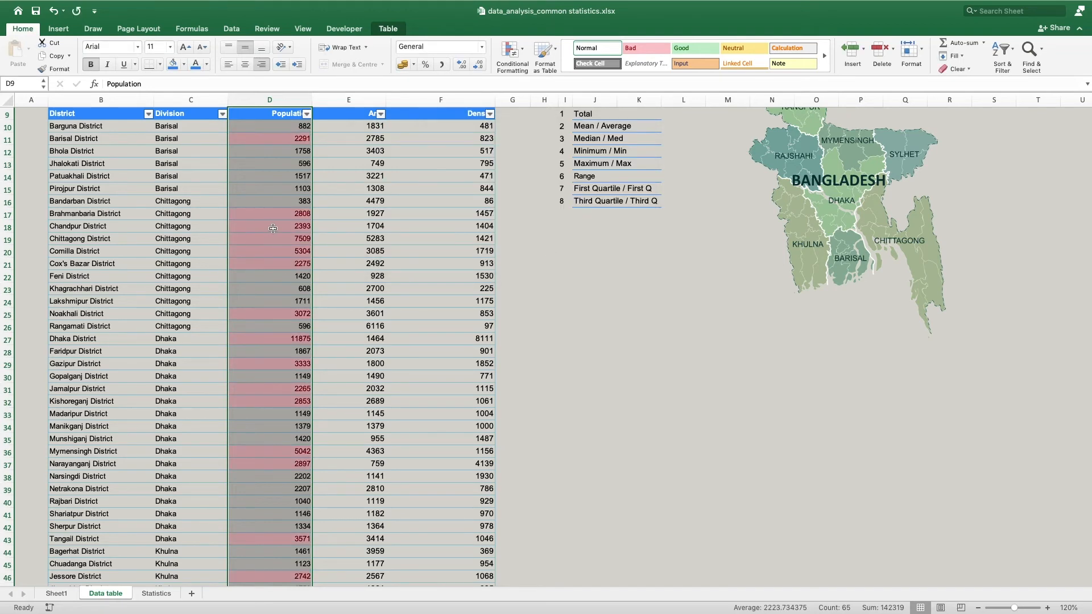
pyautogui.scroll(-10, 273, 227)
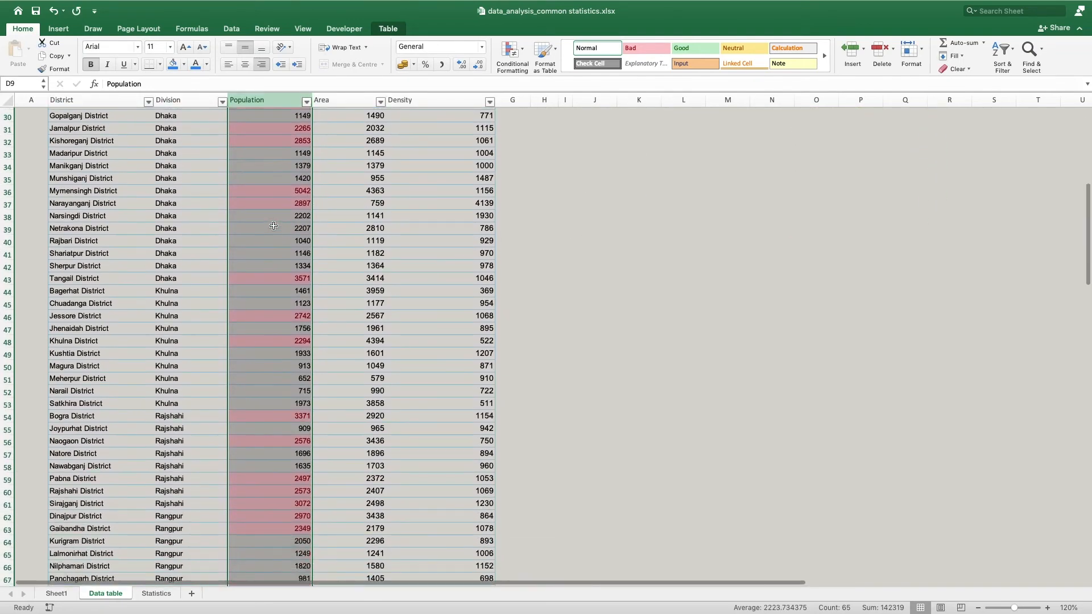
pyautogui.scroll(12, 273, 223)
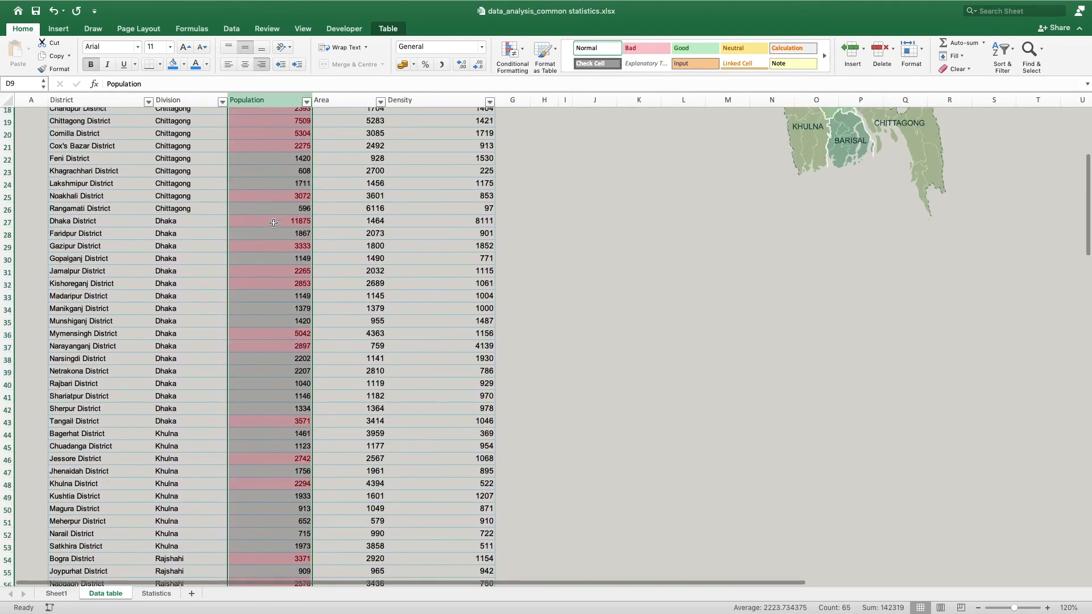
pyautogui.click(268, 207)
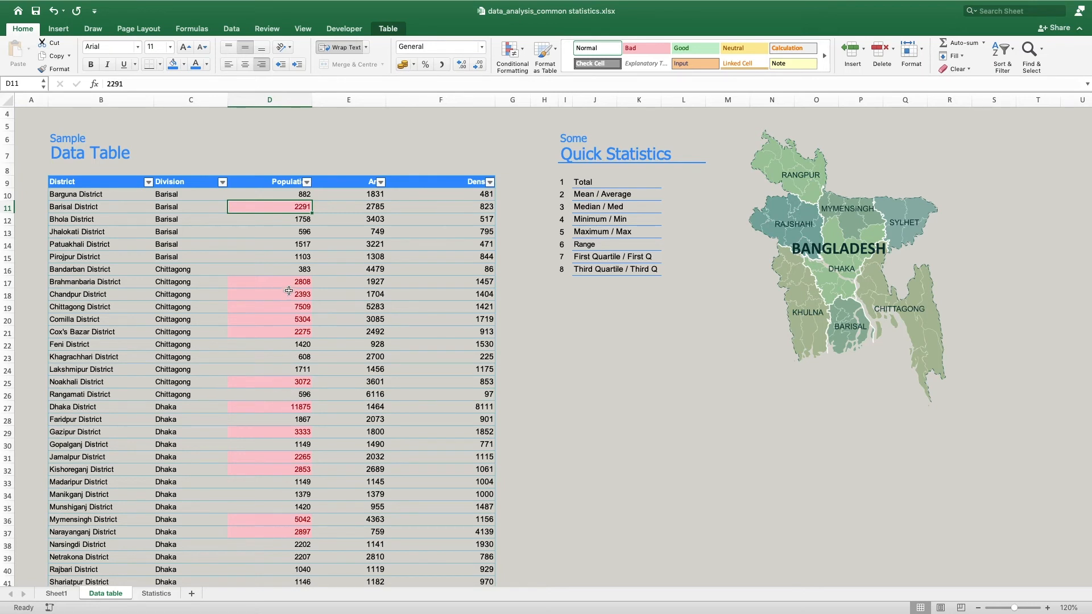
# Undo the above-average rule, and try highlighting the bottom 10 Population items with light red fill before undoing that too
pyautogui.press('super+z')
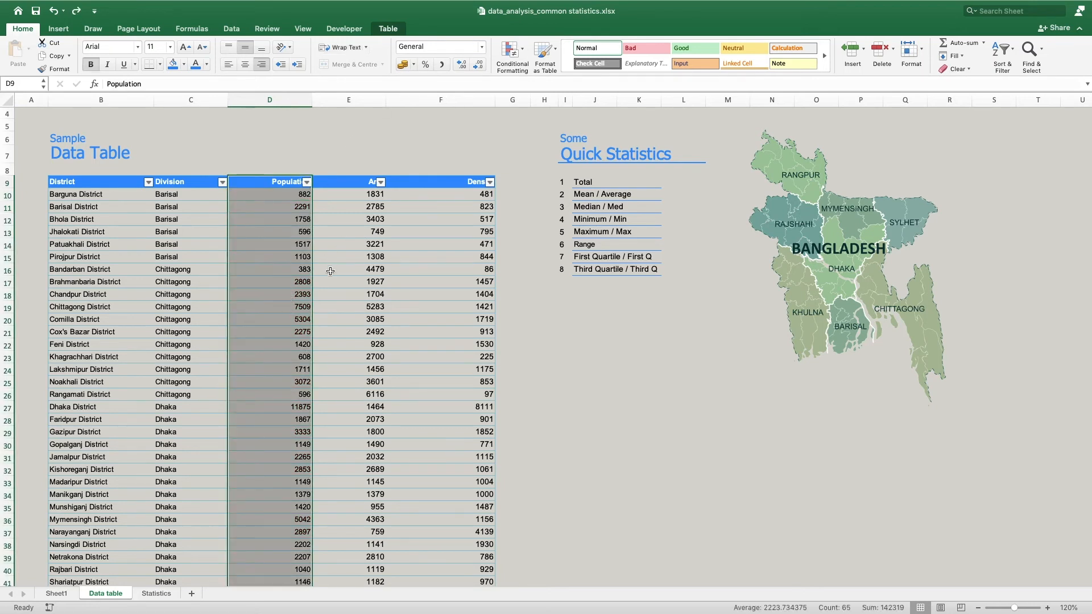
pyautogui.click(523, 50)
pyautogui.moveTo(557, 85)
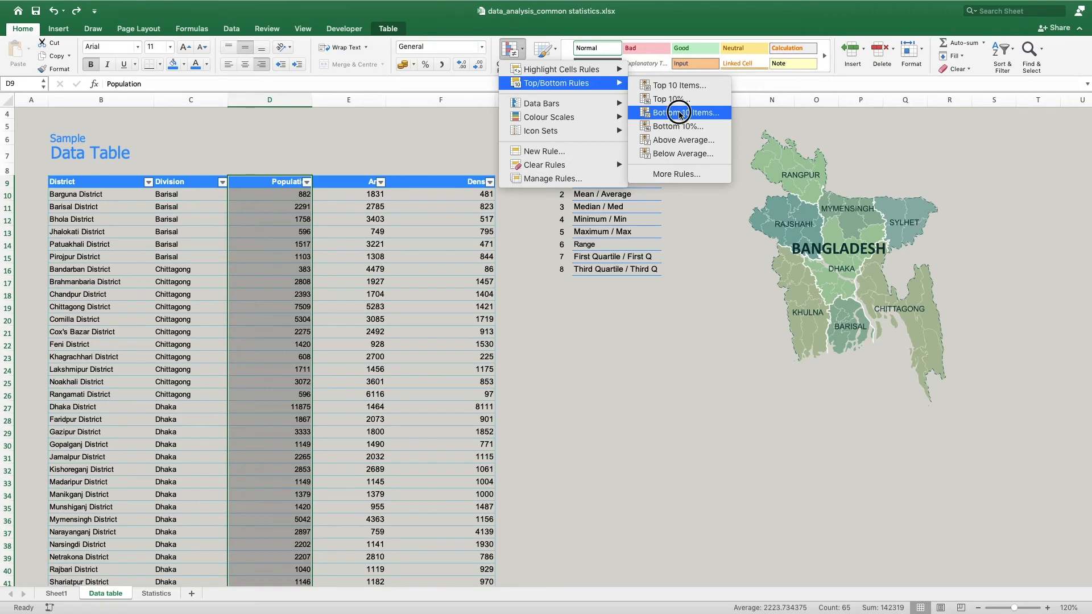
pyautogui.click(683, 113)
pyautogui.click(620, 238)
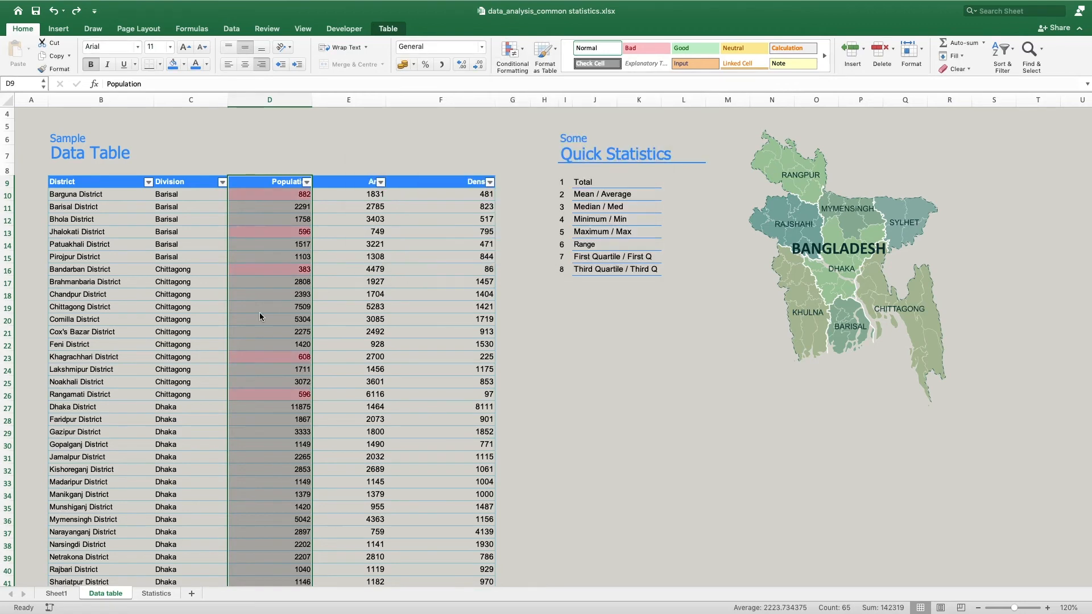
pyautogui.scroll(-12, 281, 213)
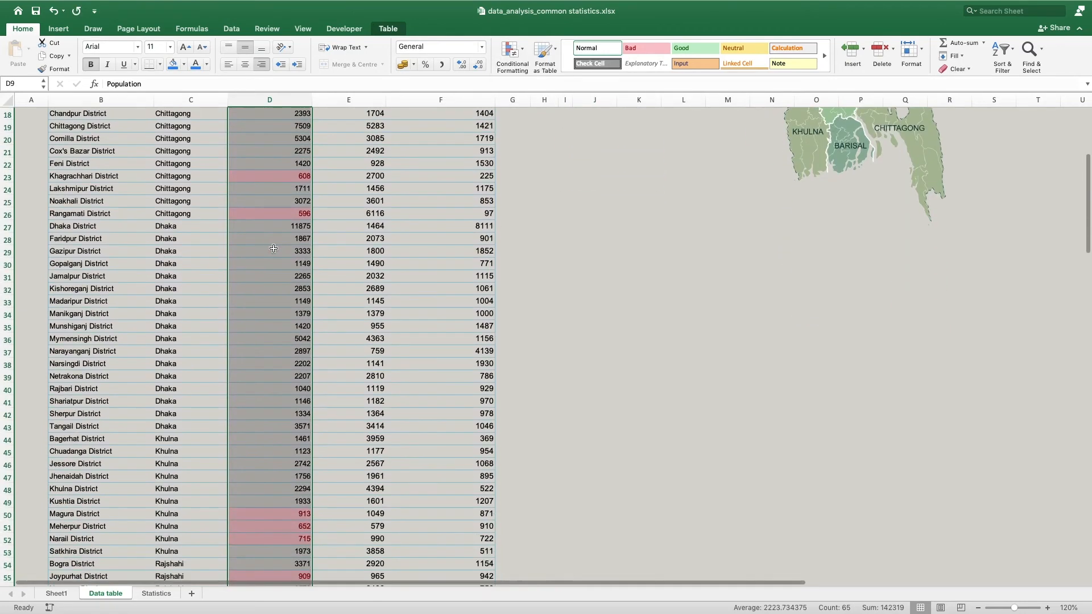
pyautogui.scroll(5, 273, 247)
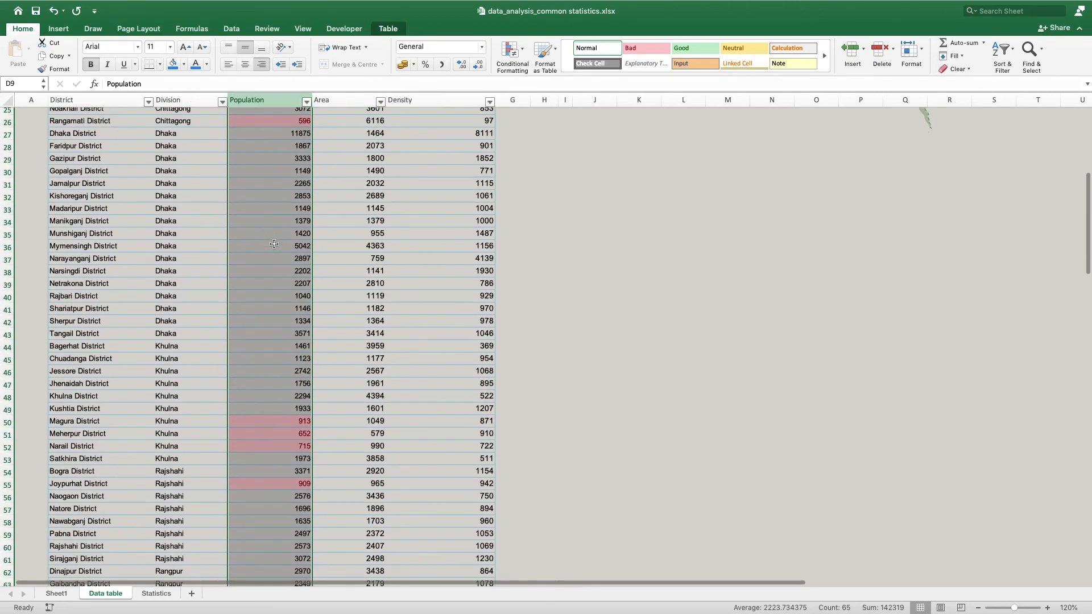
pyautogui.scroll(8, 273, 244)
pyautogui.press('super+z')
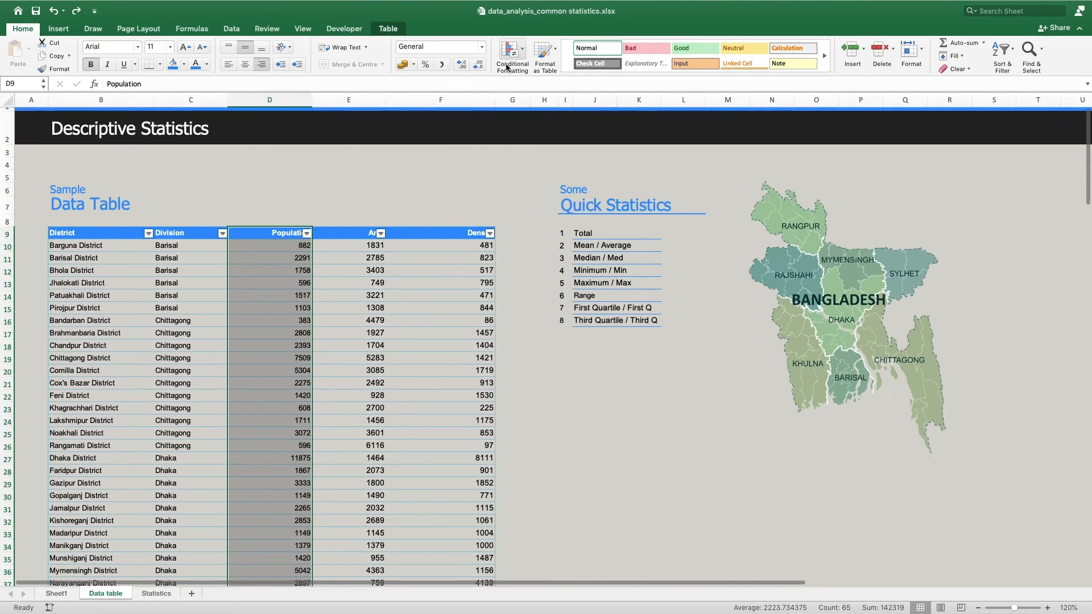
# Highlight the below-average Population values with light red fill and dark red text, and review the whole column
pyautogui.click(522, 53)
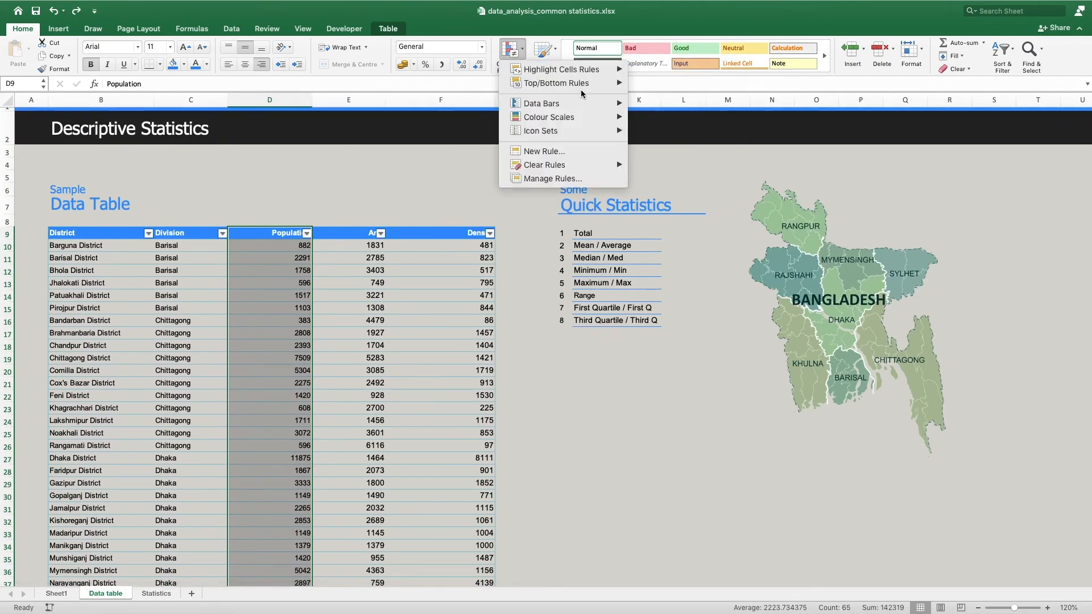
pyautogui.moveTo(600, 85)
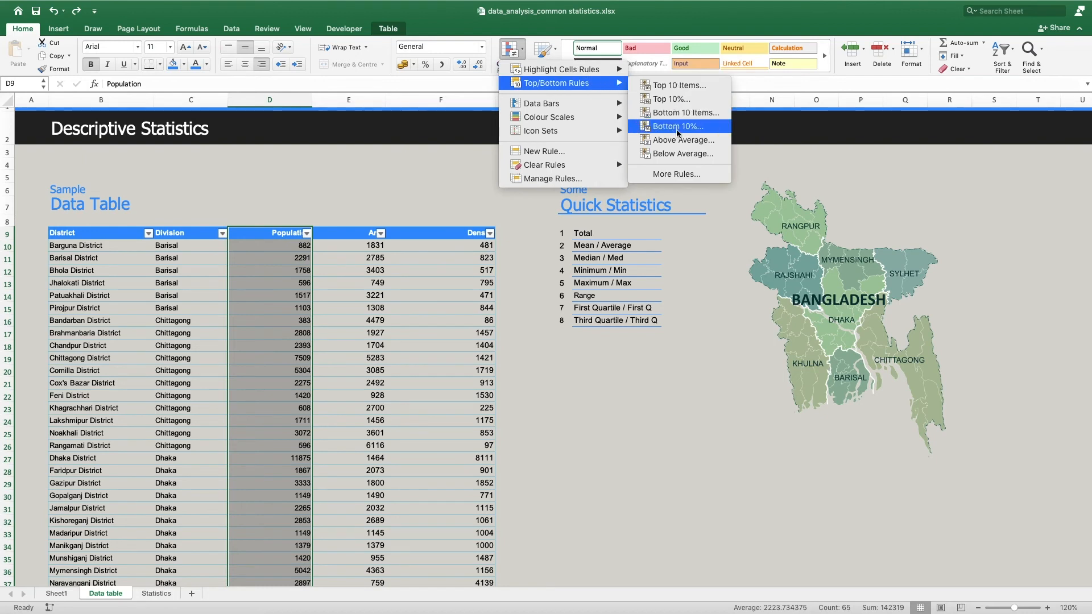
pyautogui.click(675, 154)
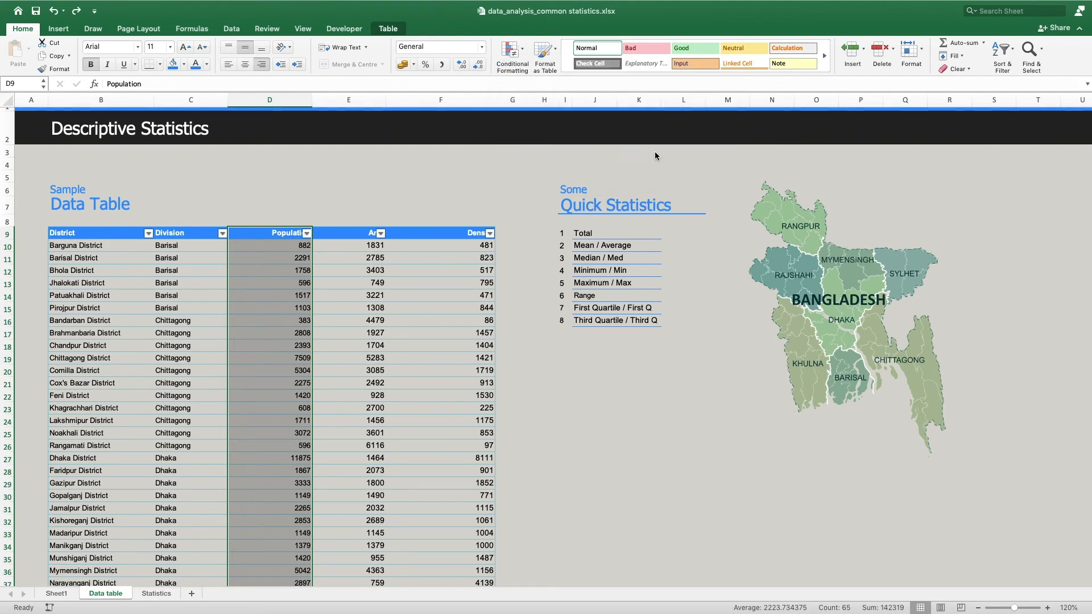
pyautogui.click(621, 238)
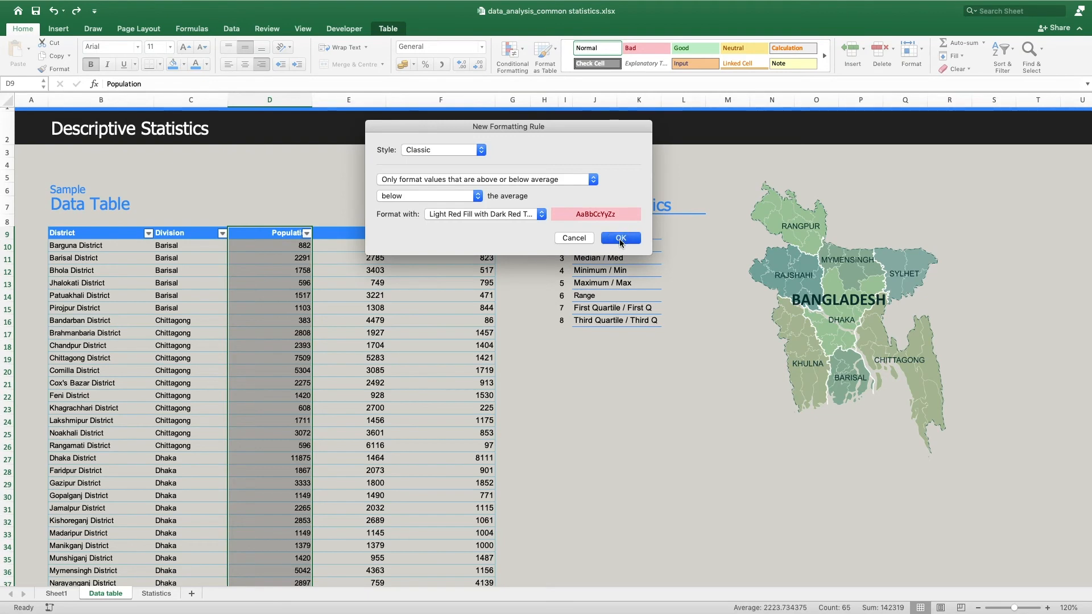
pyautogui.scroll(-5, 260, 286)
pyautogui.scroll(-10, 259, 286)
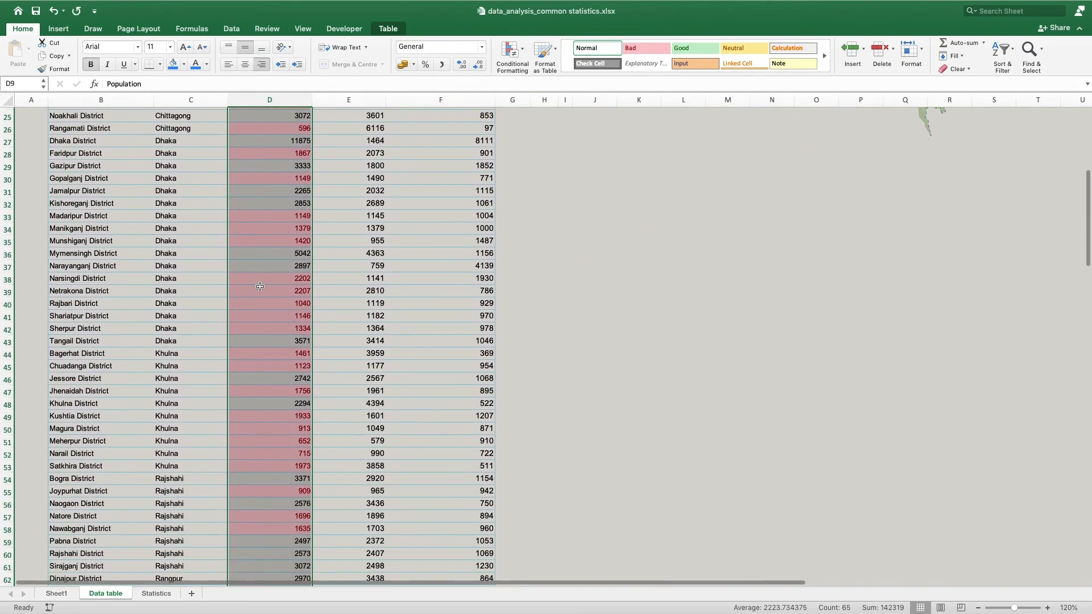
pyautogui.scroll(-5, 260, 286)
pyautogui.scroll(15, 260, 286)
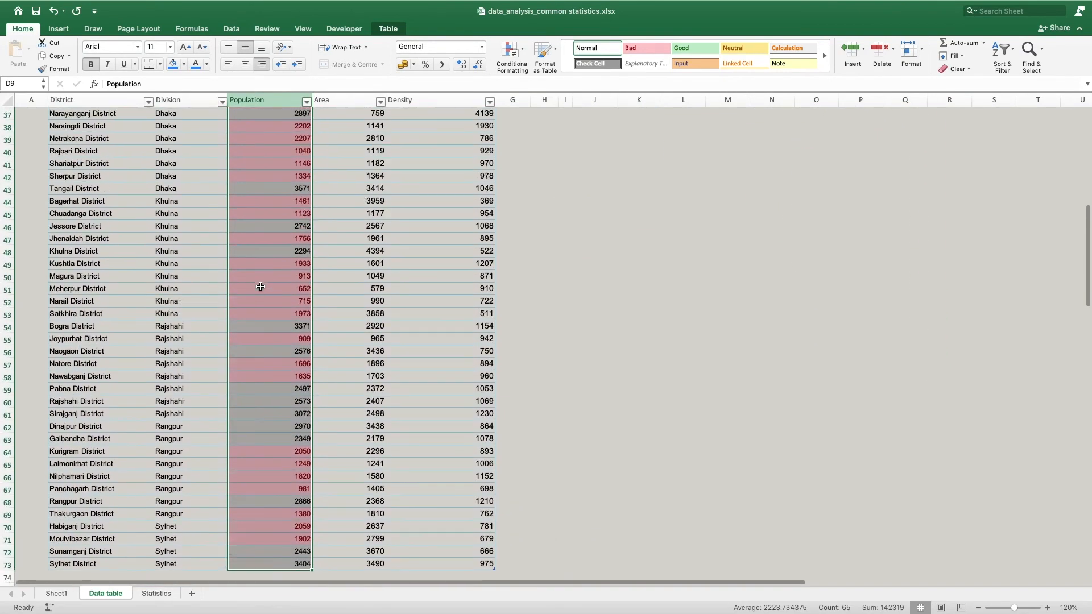
pyautogui.scroll(3, 260, 286)
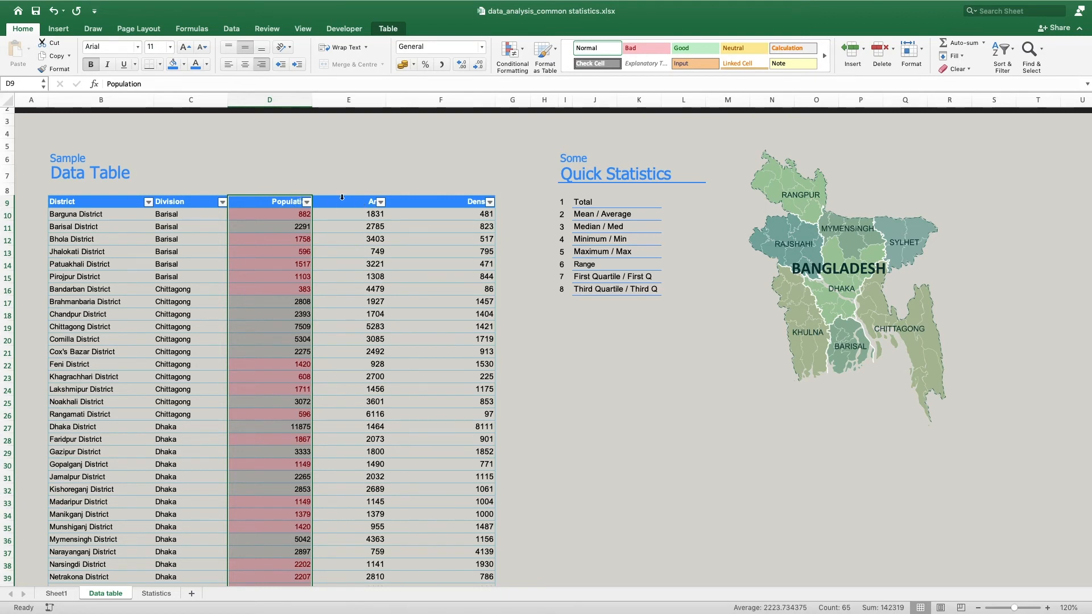
# Select the whole Area column from its header in E9 to the last district row
pyautogui.click(357, 201)
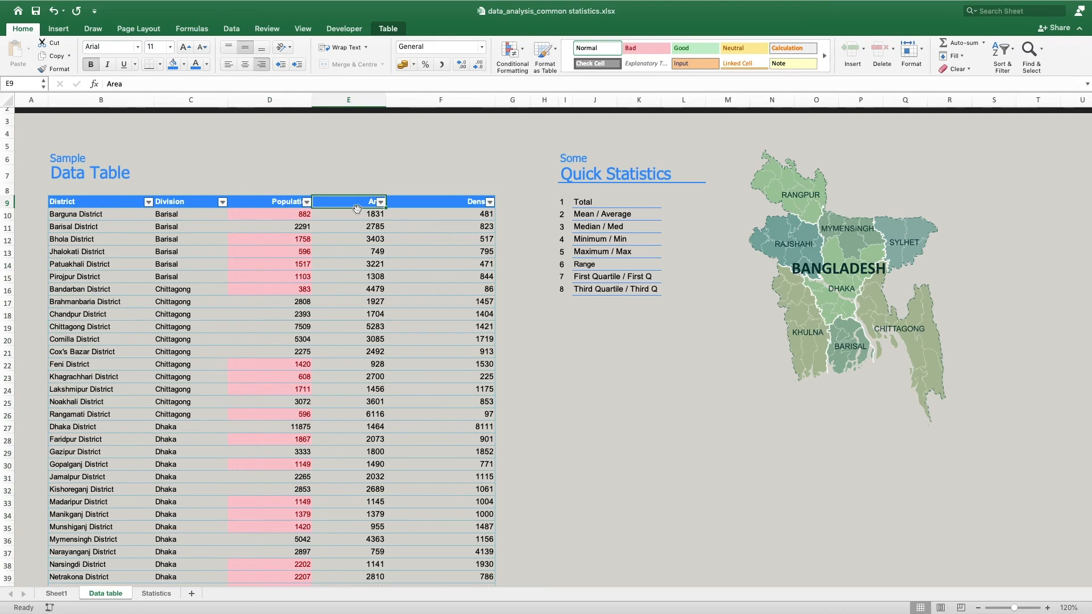
pyautogui.click(357, 205)
pyautogui.scroll(-11, 357, 208)
pyautogui.scroll(11, 365, 206)
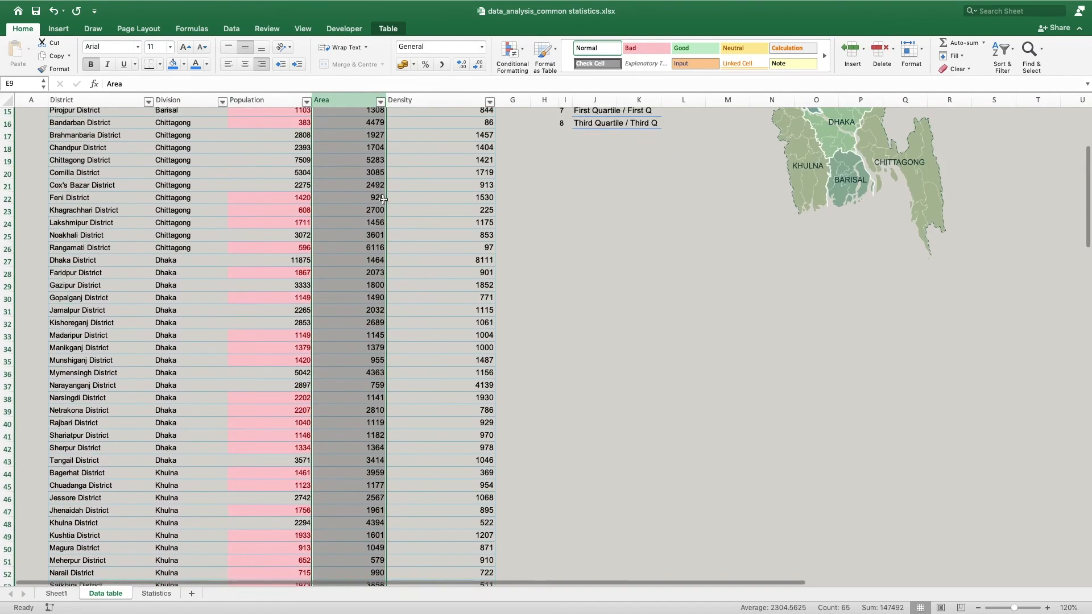
# Try red gradient-fill data bars on the Area column, check the bars against the district values, and undo them
pyautogui.click(521, 52)
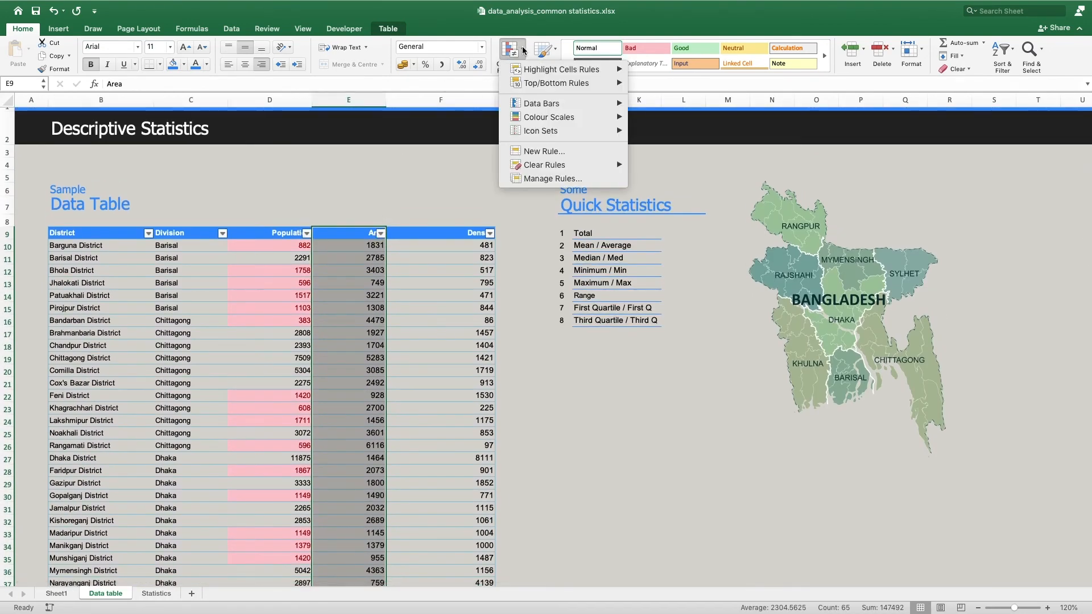
pyautogui.moveTo(569, 102)
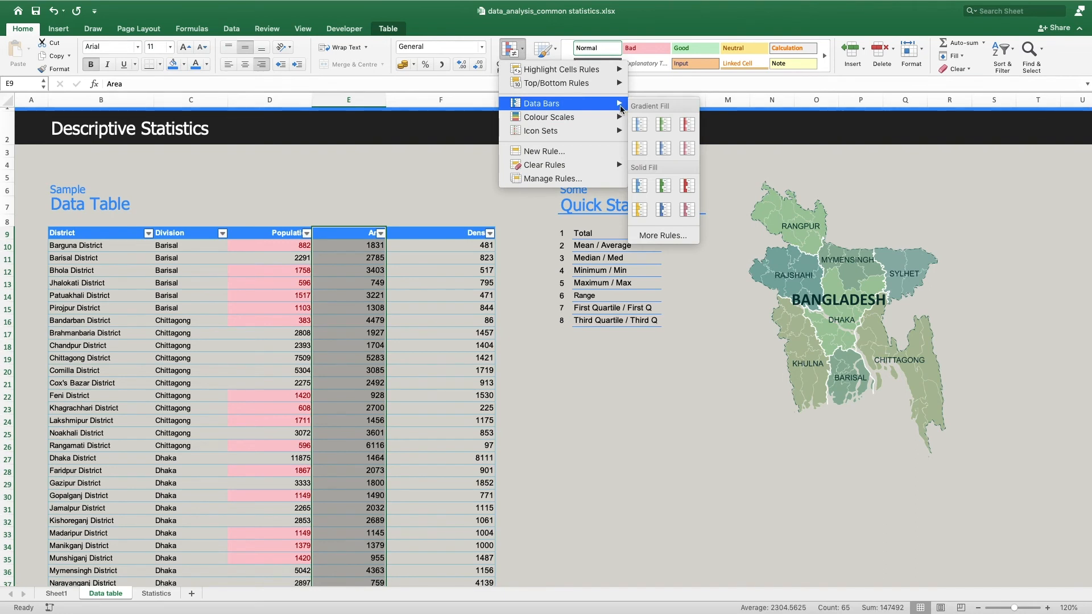
pyautogui.click(687, 125)
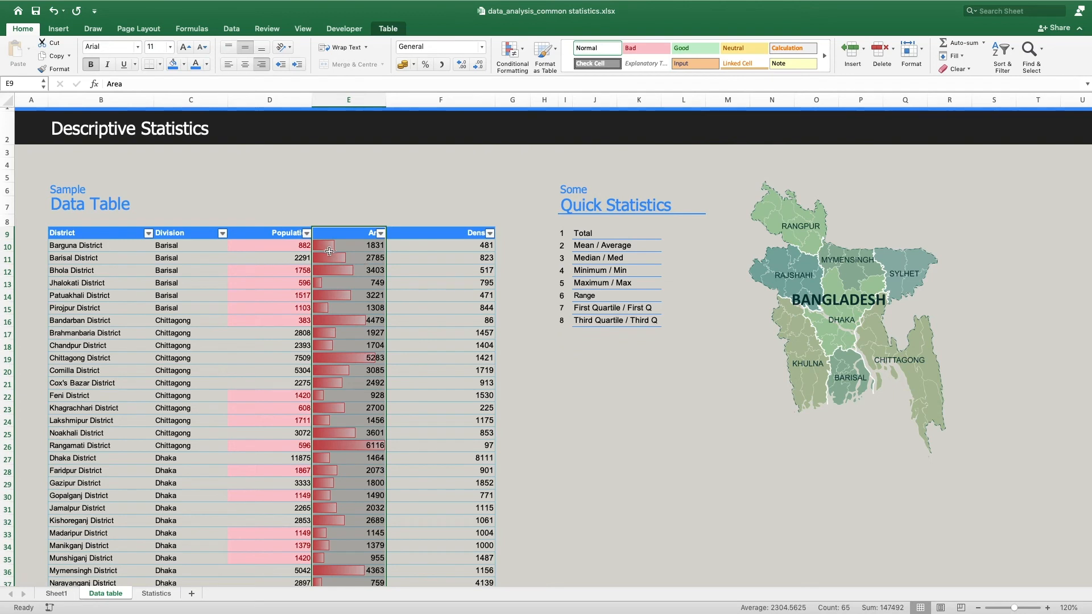
pyautogui.click(372, 360)
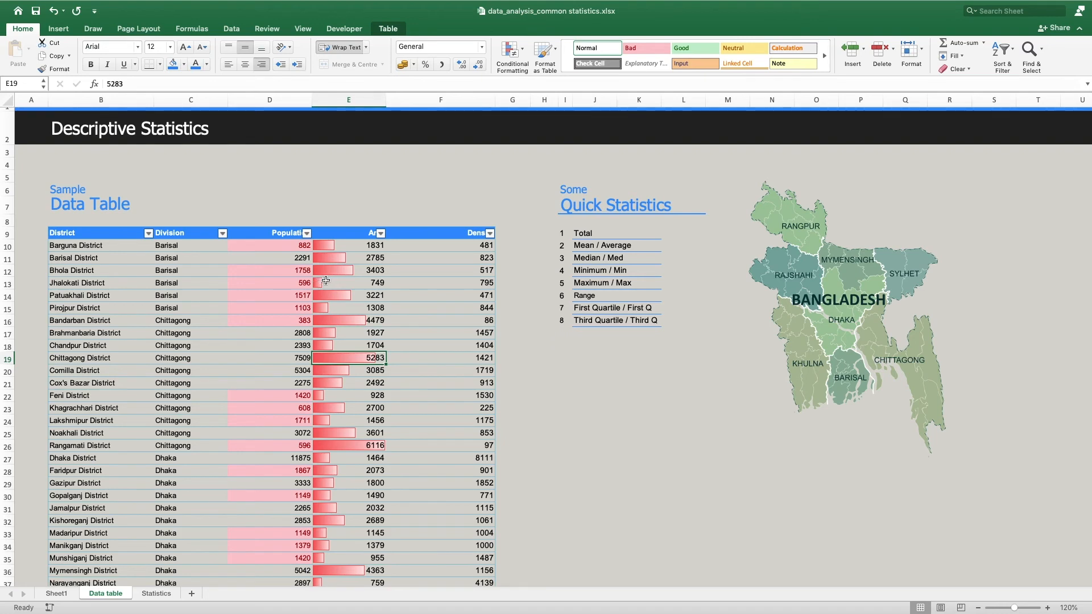
pyautogui.scroll(-5, 352, 283)
pyautogui.scroll(5, 354, 280)
pyautogui.press('super+z')
# Try a red-yellow-green colour scale on the Area column, with red for large areas, and inspect the Chittagong and Jhalokati cells
pyautogui.click(557, 52)
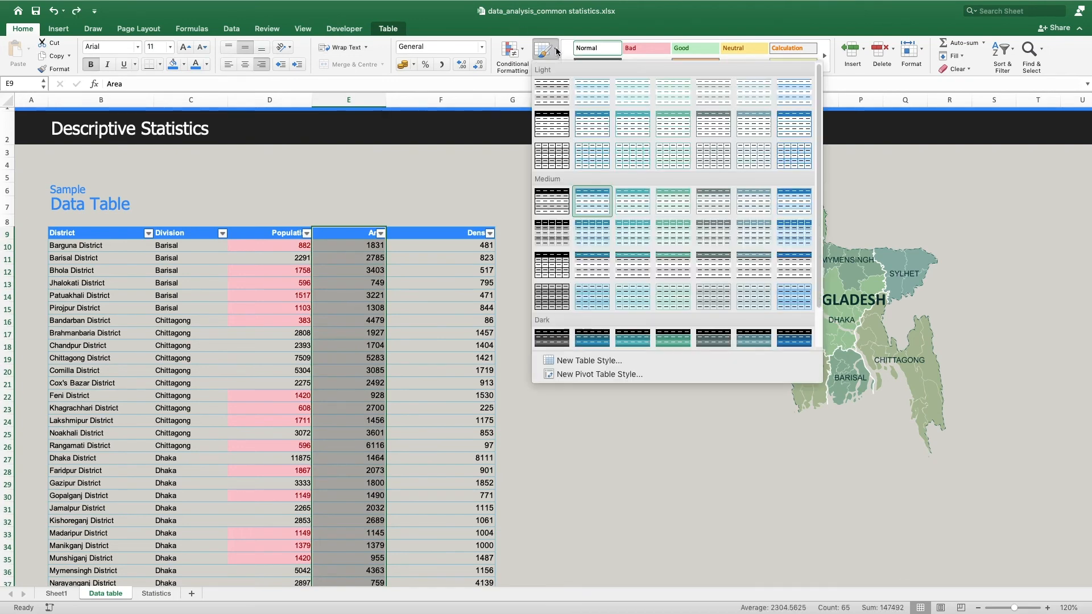
pyautogui.click(523, 51)
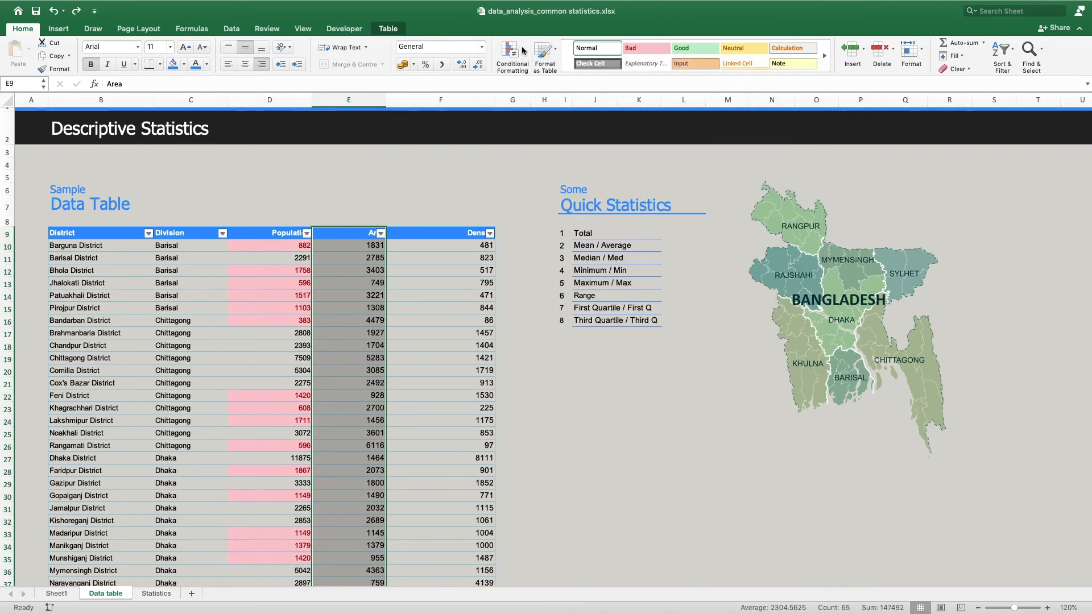
pyautogui.click(523, 50)
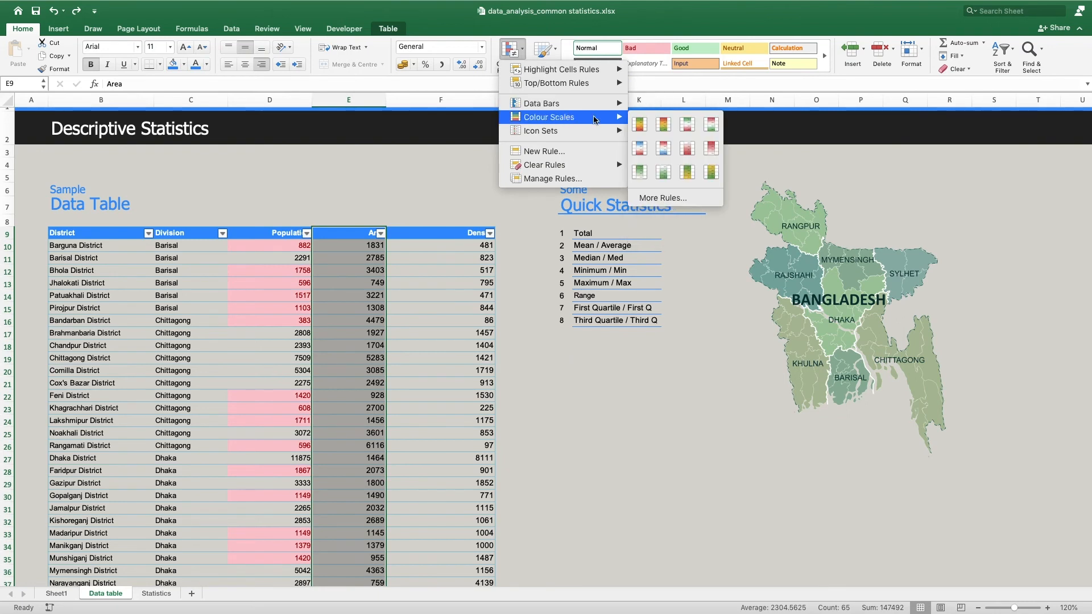
pyautogui.click(662, 126)
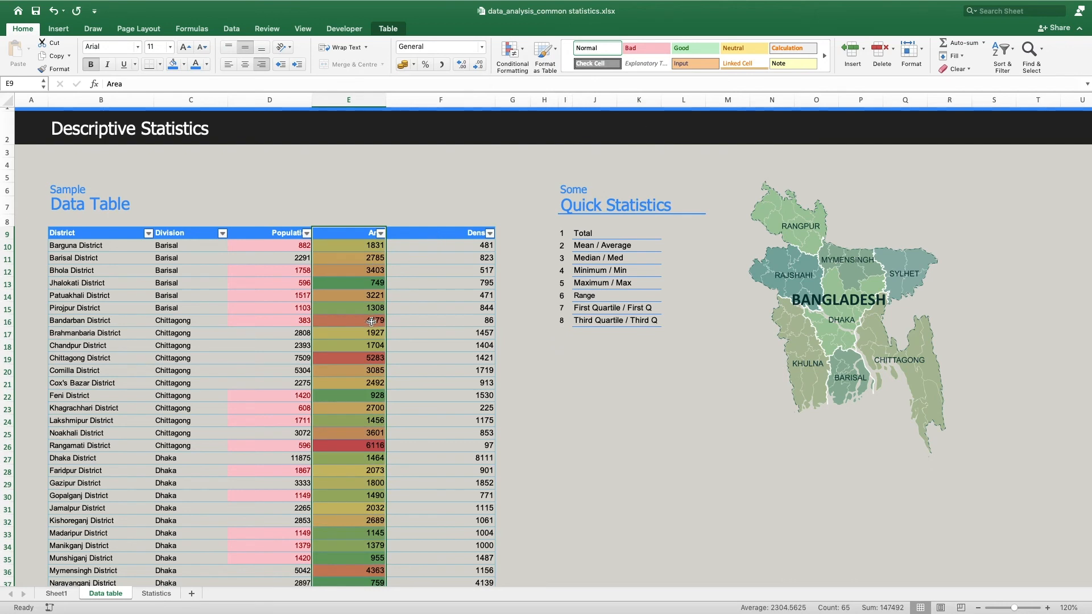
pyautogui.click(357, 357)
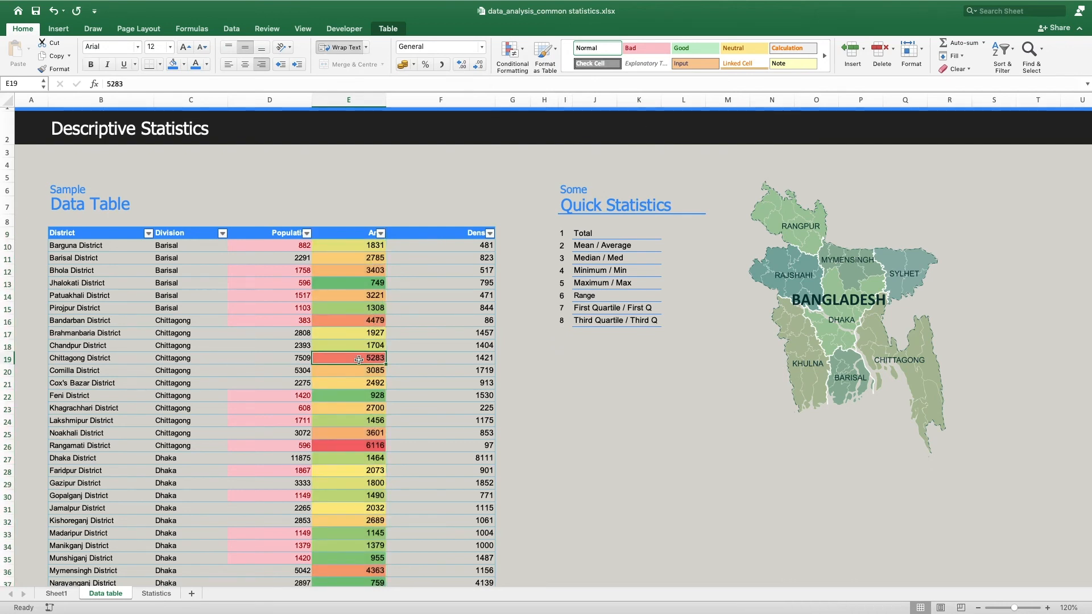
pyautogui.click(353, 284)
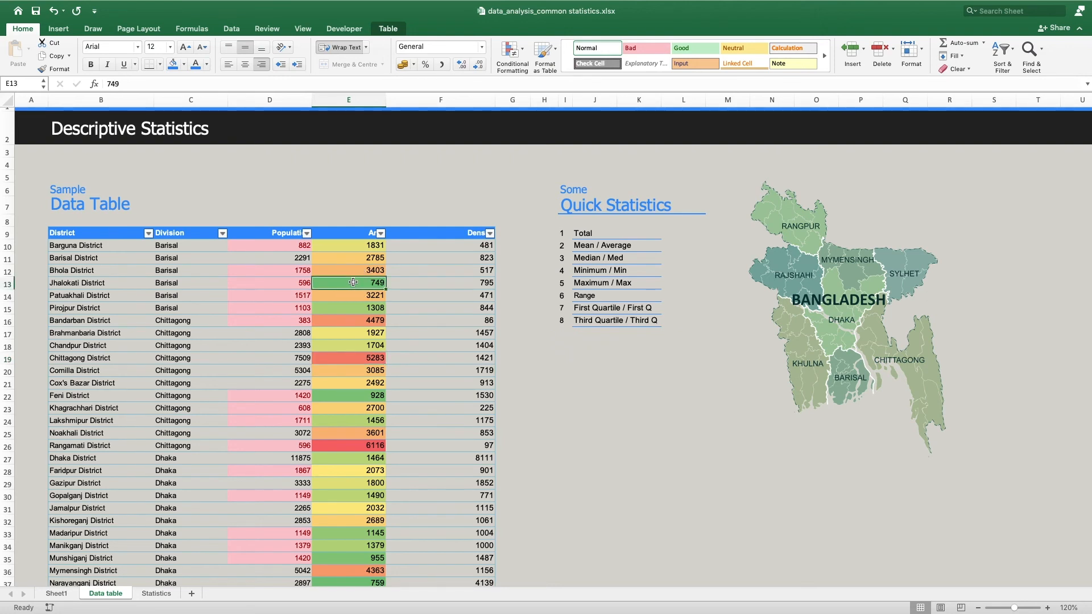
pyautogui.scroll(-6, 352, 315)
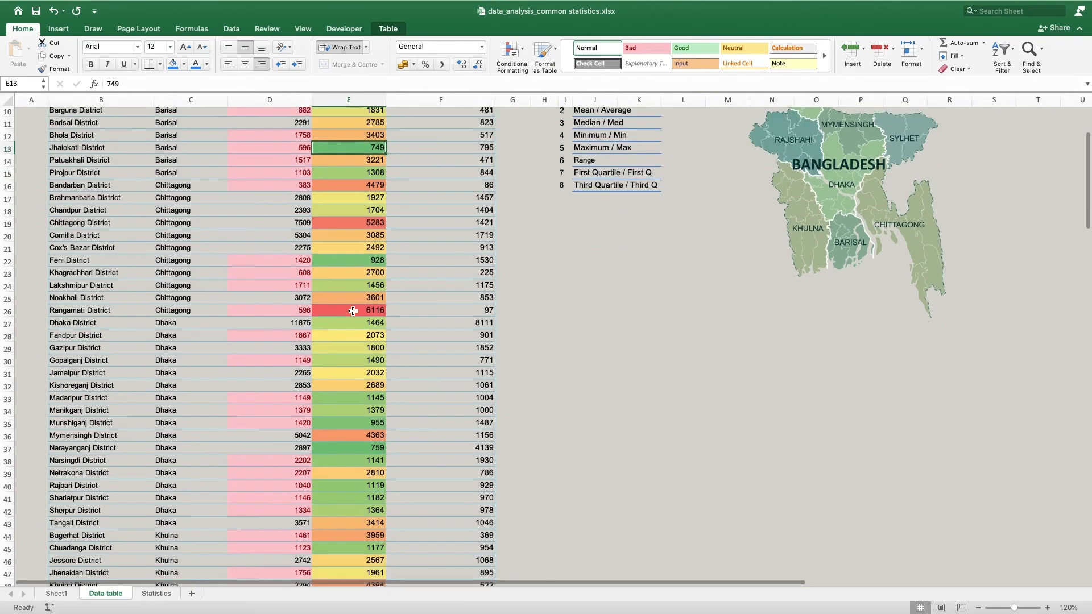
# Examine the colour-scale pattern over the complete Area column with the sheet at 50% zoom
pyautogui.click(978, 608)
pyautogui.click(978, 608)
pyautogui.click(978, 608)
pyautogui.click(978, 608)
pyautogui.click(978, 607)
pyautogui.click(978, 608)
pyautogui.click(978, 608)
pyautogui.scroll(6, 337, 392)
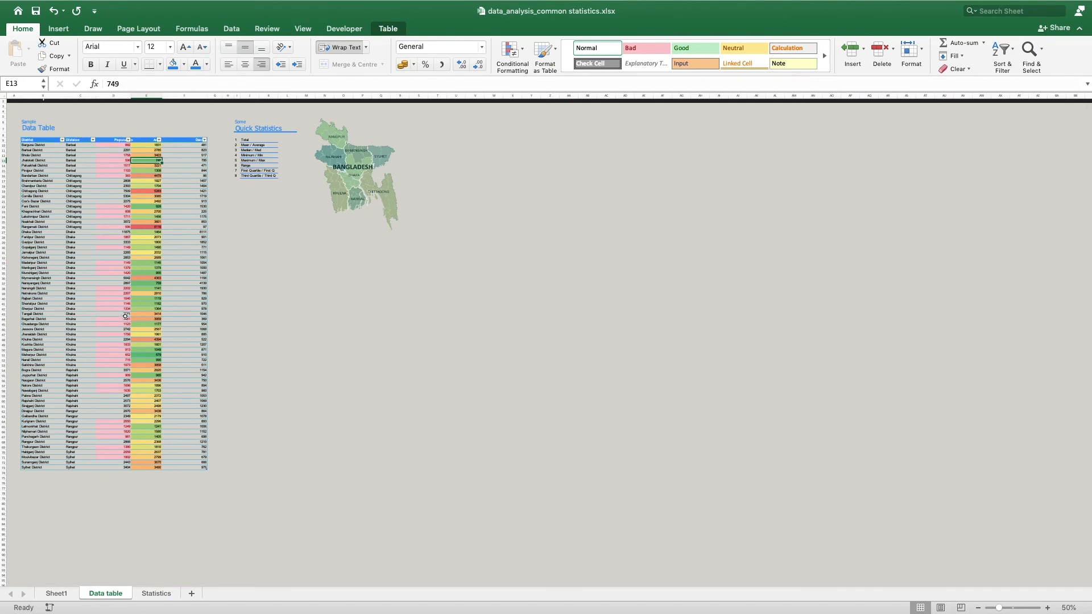
pyautogui.click(142, 228)
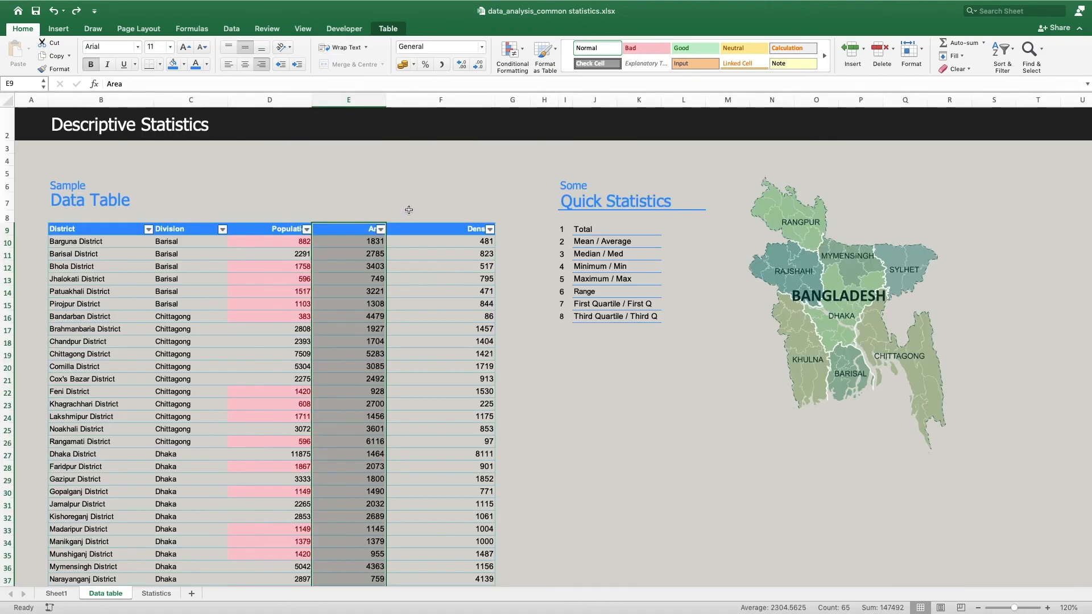
# Try a conditional formatting rule giving Area values greater than 2000 a light red fill, and review the column
pyautogui.click(510, 51)
pyautogui.moveTo(565, 68)
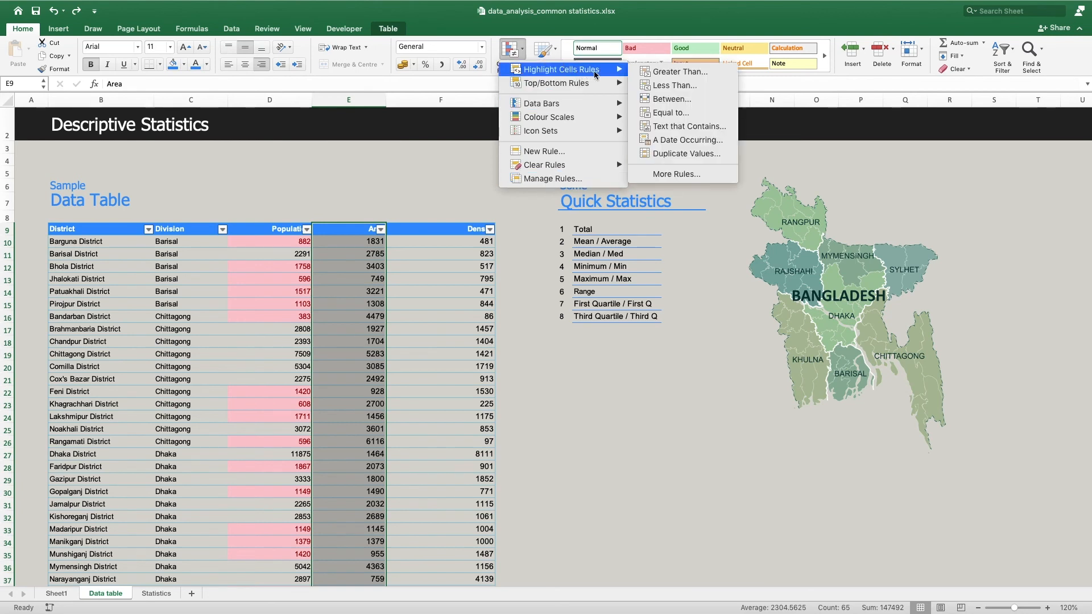
pyautogui.click(682, 73)
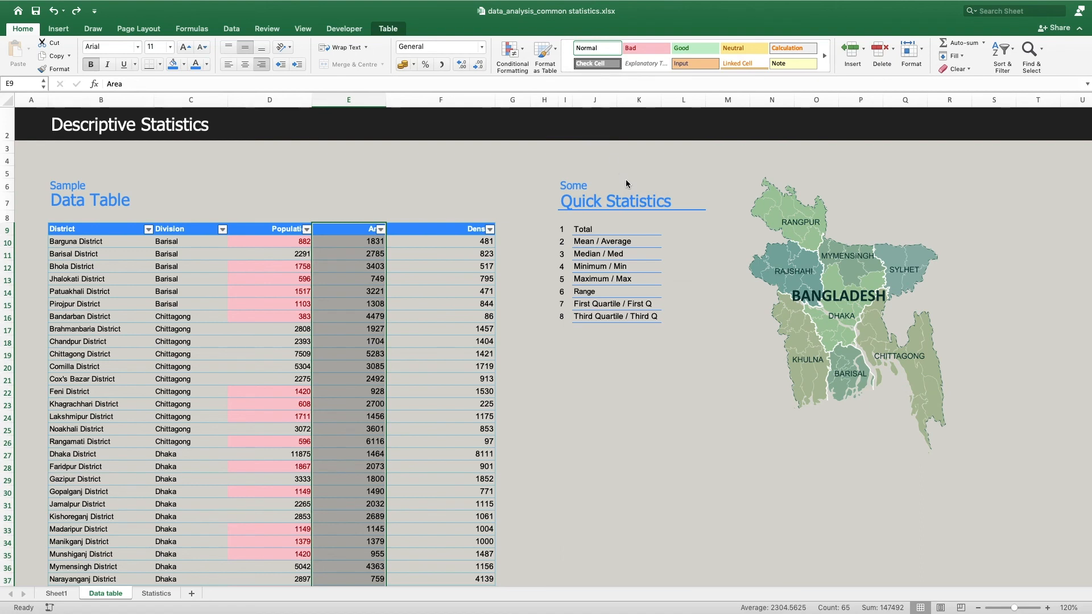
pyautogui.moveTo(427, 126); pyautogui.dragTo(574, 177)
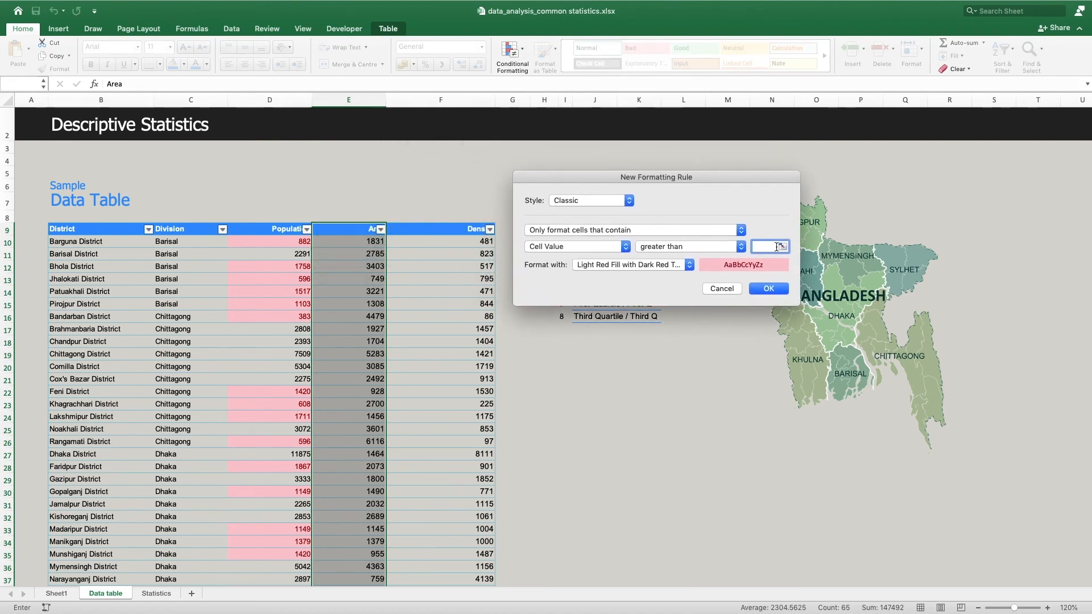
pyautogui.write('2000')
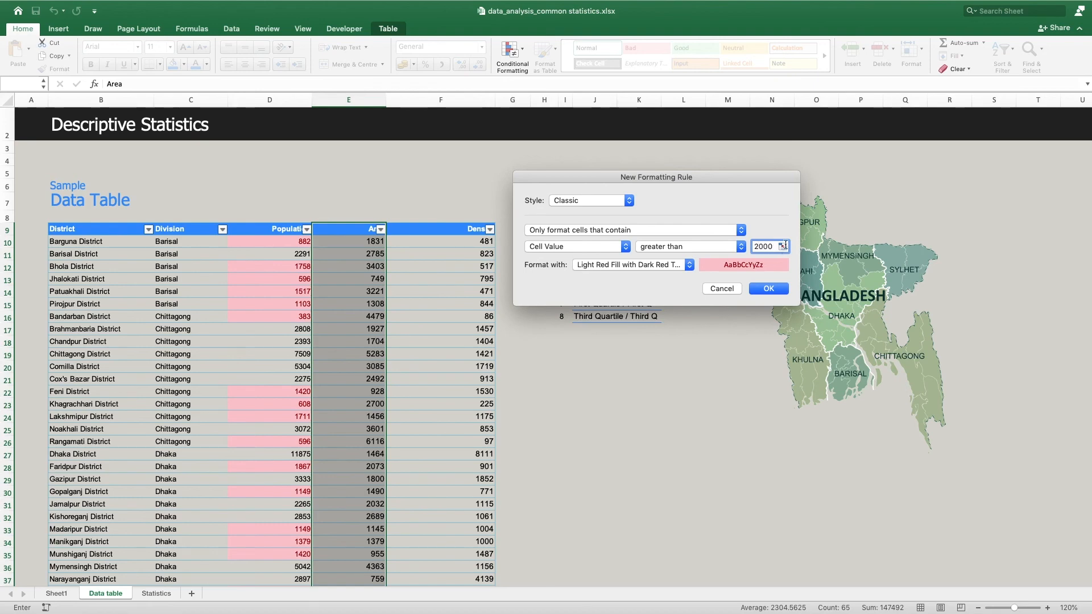
pyautogui.click(768, 288)
pyautogui.scroll(-3, 383, 309)
pyautogui.scroll(-11, 382, 309)
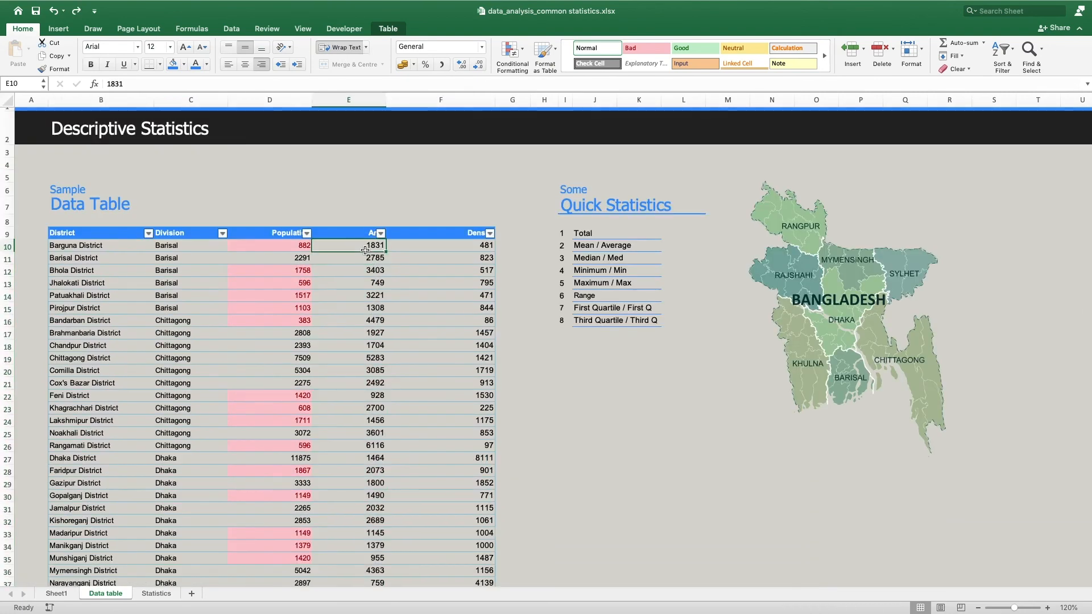
# Select only the Area values, from E10 down to the Sylhet District row in E73
pyautogui.scroll(-20, 389, 227)
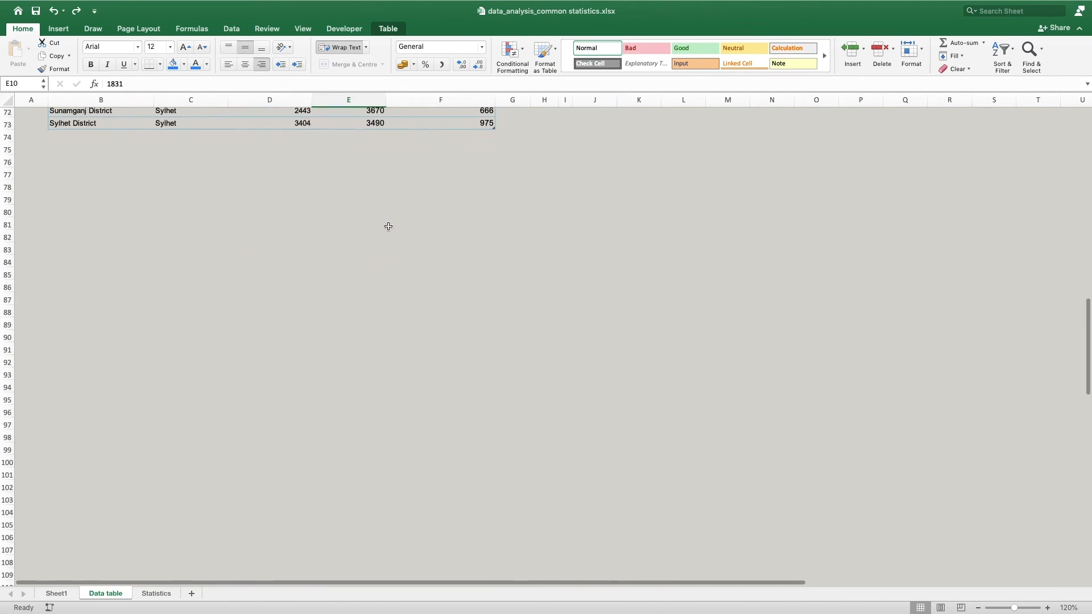
pyautogui.keyDown('shift'); pyautogui.click(371, 124); pyautogui.keyUp('shift')
pyautogui.scroll(12, 421, 219)
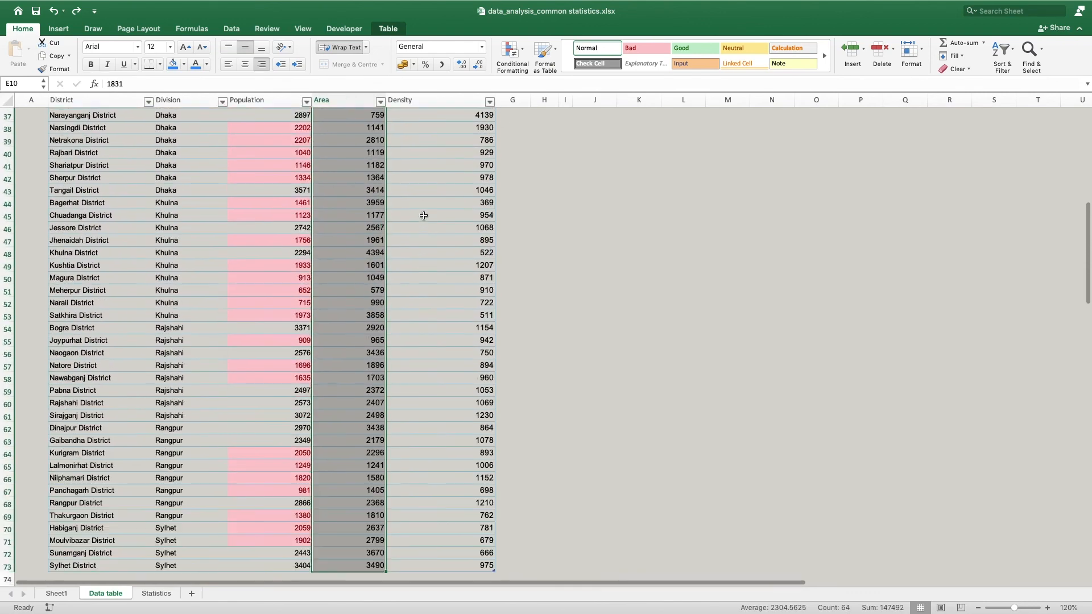
# Try a conditional formatting rule giving Area values less than 500 a light red fill with dark red text, and review the column
pyautogui.scroll(8, 424, 215)
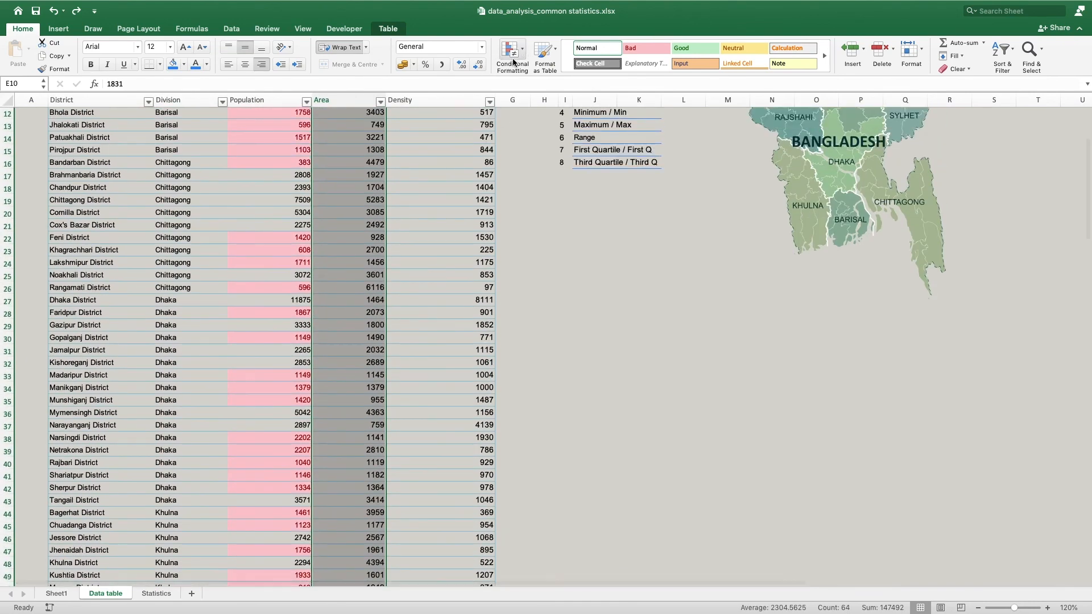
pyautogui.scroll(4, 504, 69)
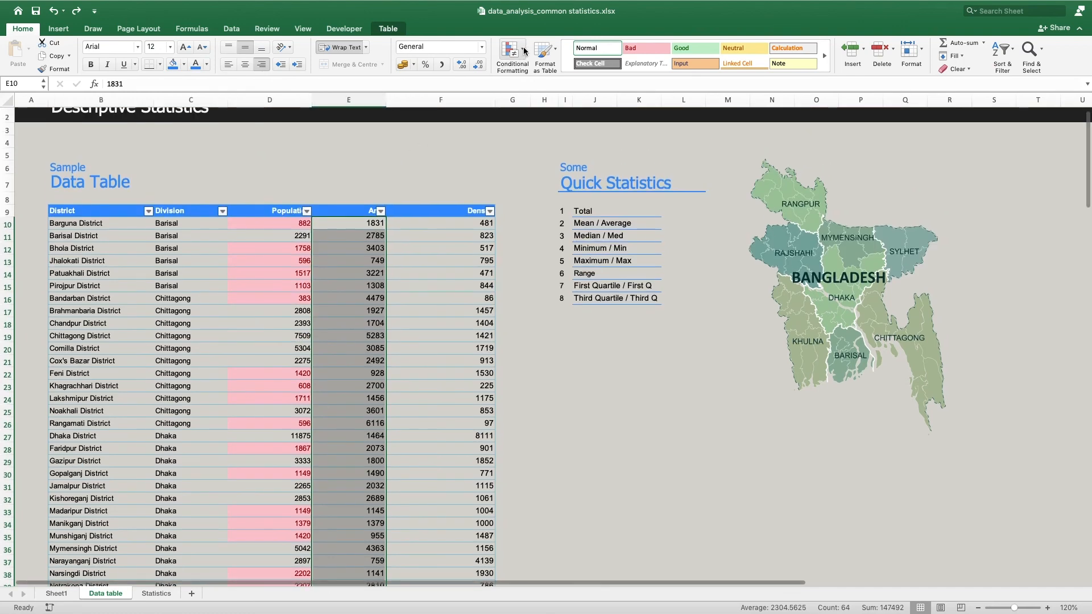
pyautogui.click(525, 51)
pyautogui.moveTo(544, 68)
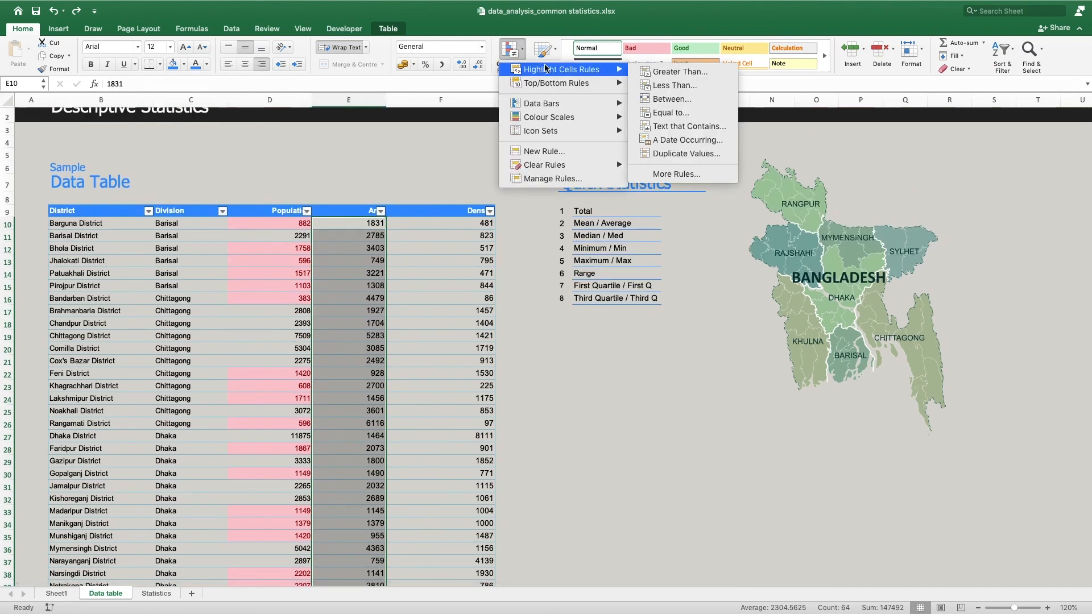
pyautogui.click(663, 87)
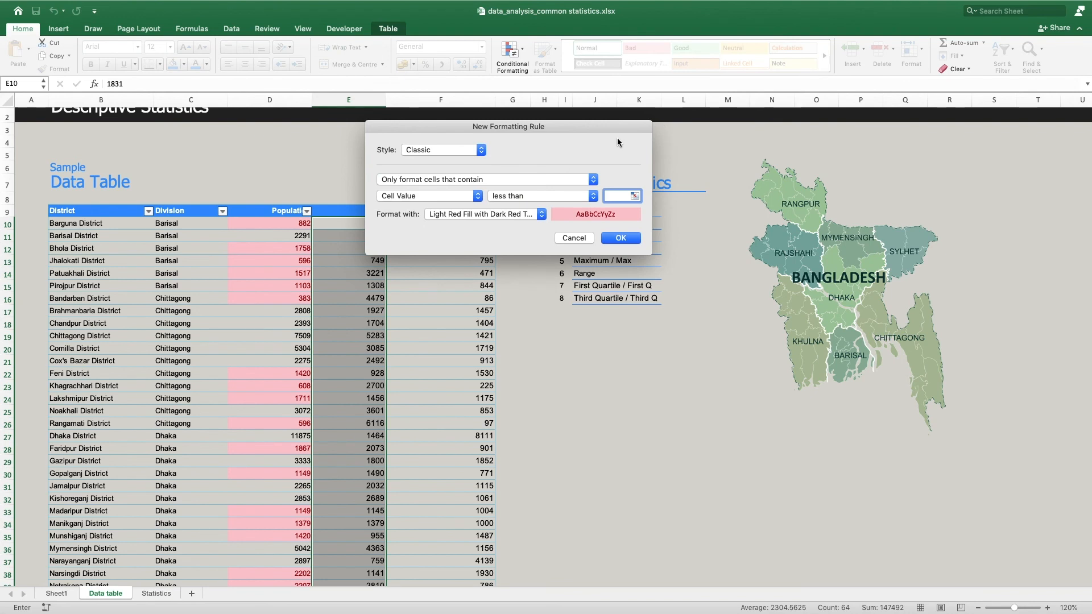
pyautogui.write('500')
pyautogui.press('Return')
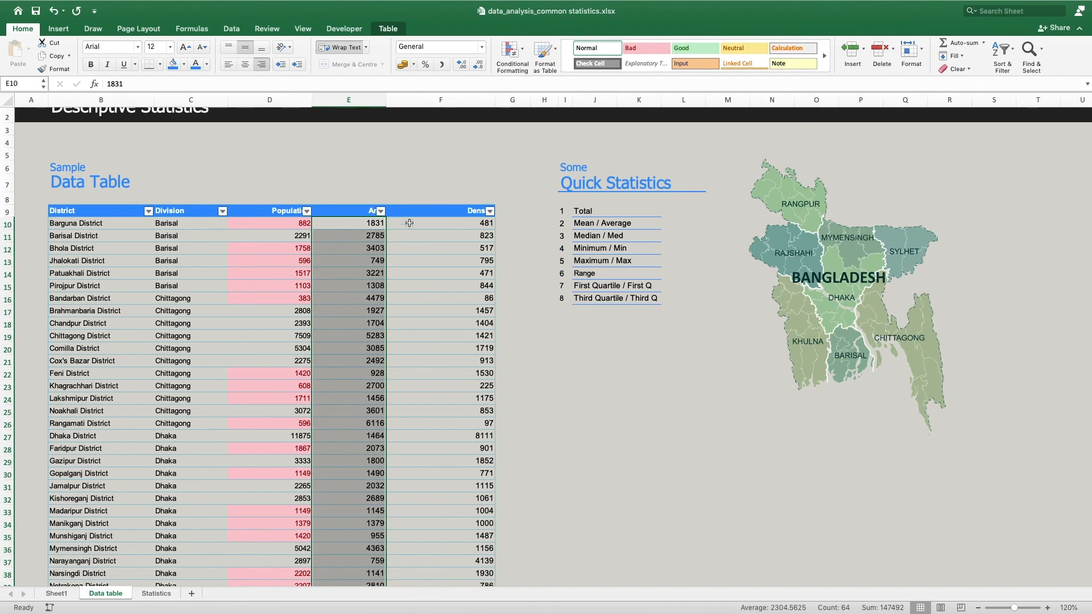
pyautogui.scroll(-3, 411, 213)
pyautogui.scroll(-15, 410, 212)
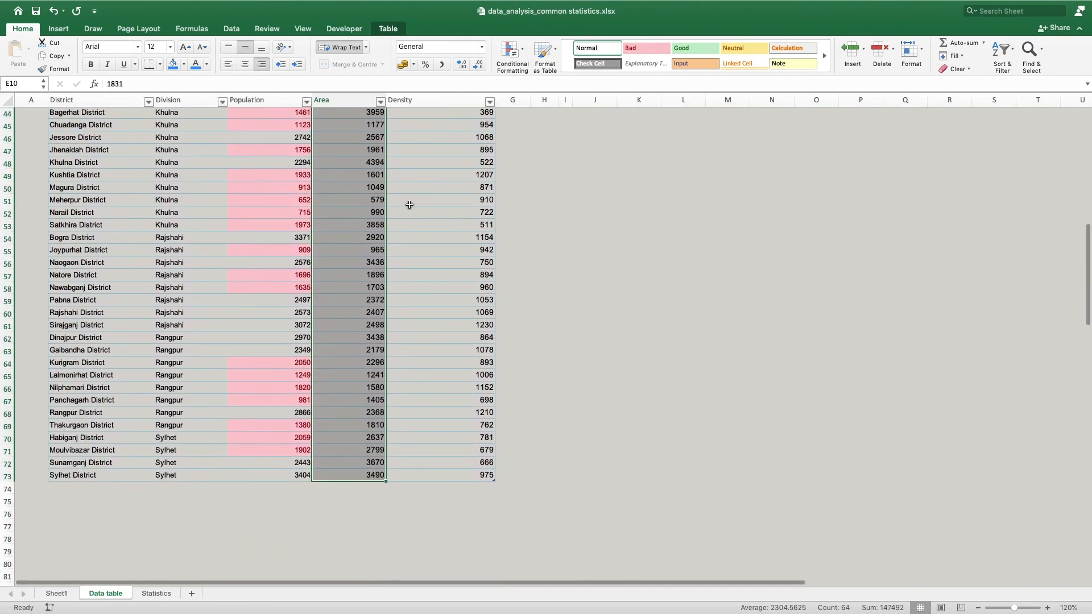
# Try highlighting Area values less than 1000 with a light red fill and dark red text, and review the column
pyautogui.scroll(6, 373, 318)
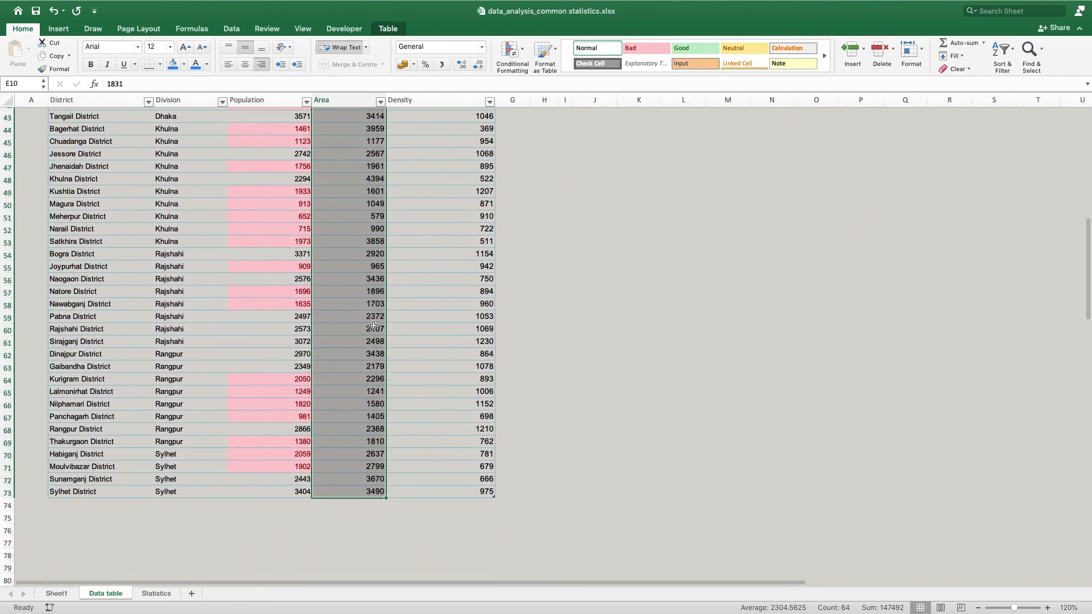
pyautogui.scroll(10, 372, 323)
pyautogui.click(511, 54)
pyautogui.moveTo(563, 69)
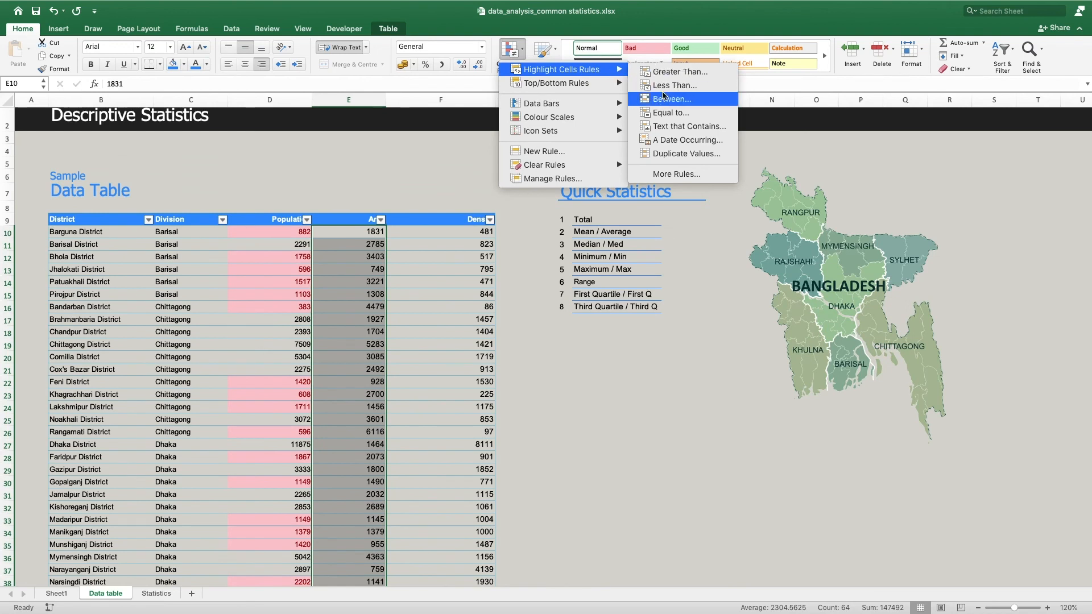
pyautogui.click(667, 88)
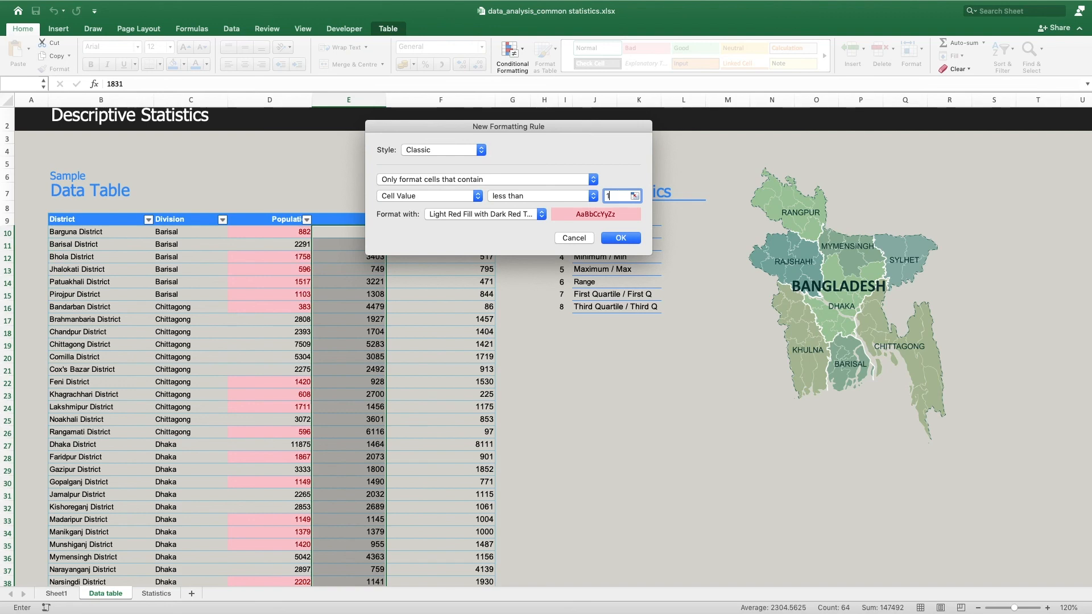
pyautogui.write('1000')
pyautogui.press('Return')
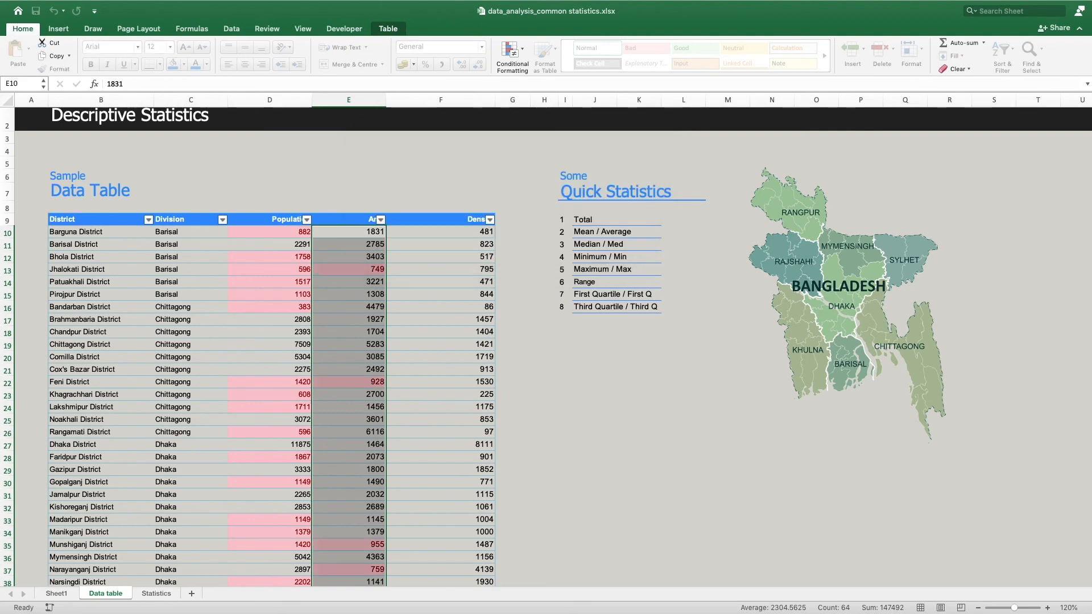
pyautogui.scroll(-11, 386, 259)
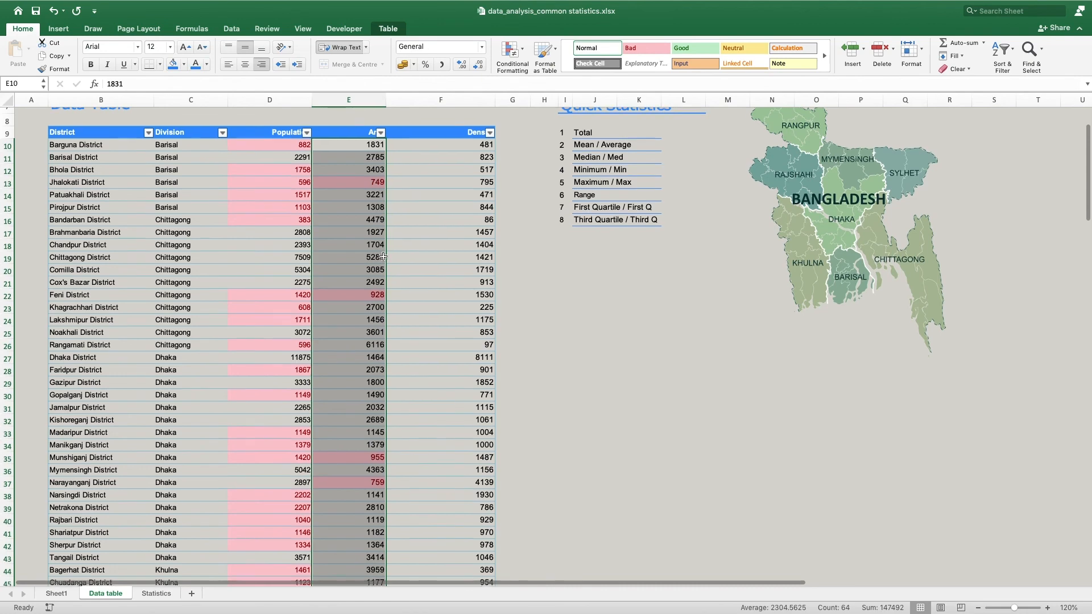
pyautogui.scroll(-3, 384, 251)
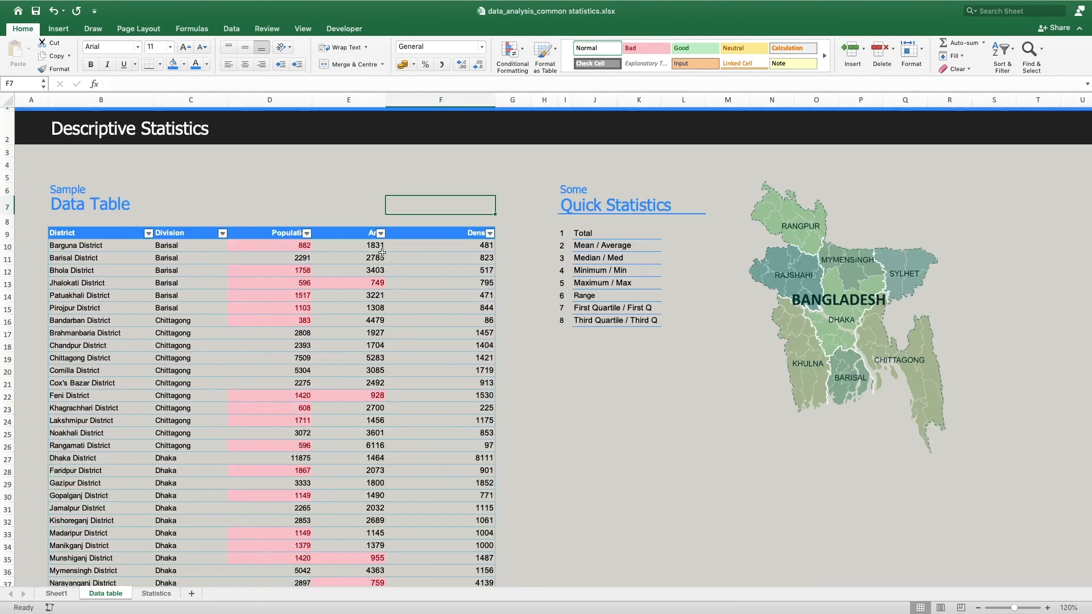
# Clear the conditional formatting rules from the entire sheet
pyautogui.click(297, 266)
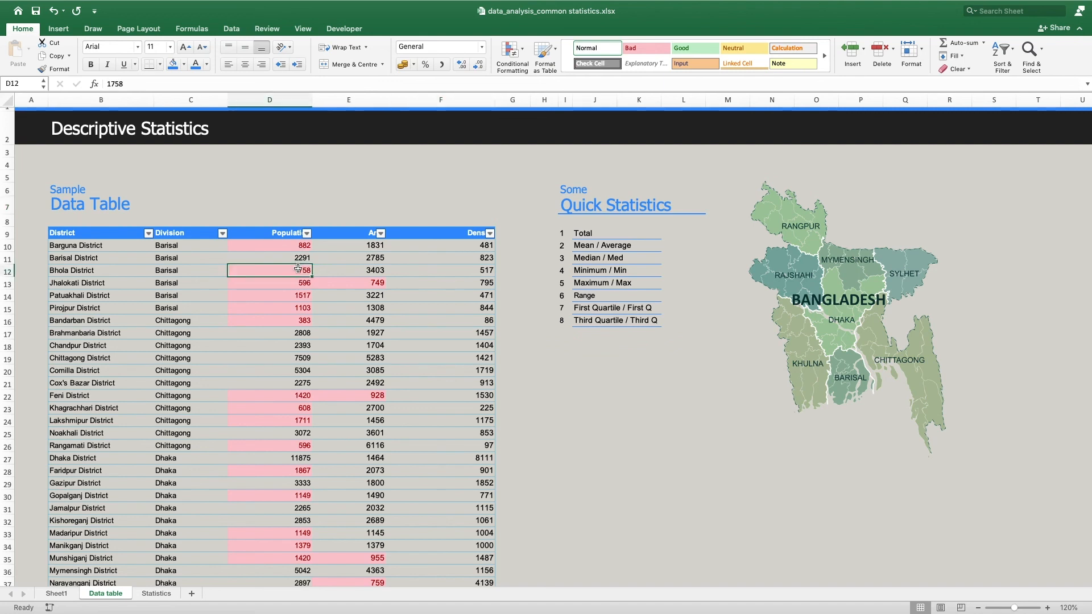
pyautogui.scroll(-5, 313, 265)
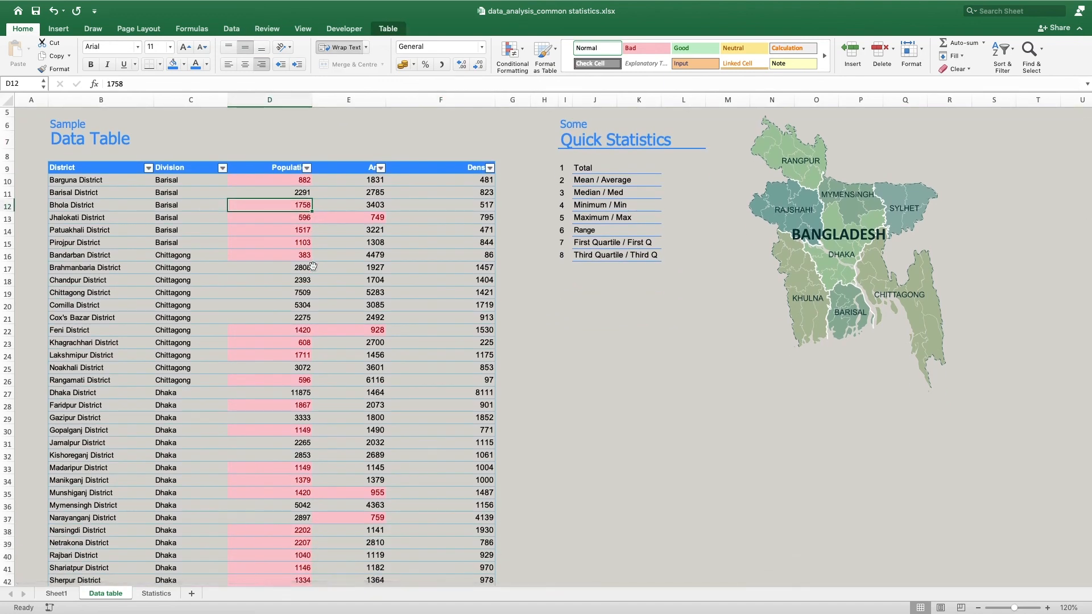
pyautogui.scroll(5, 404, 193)
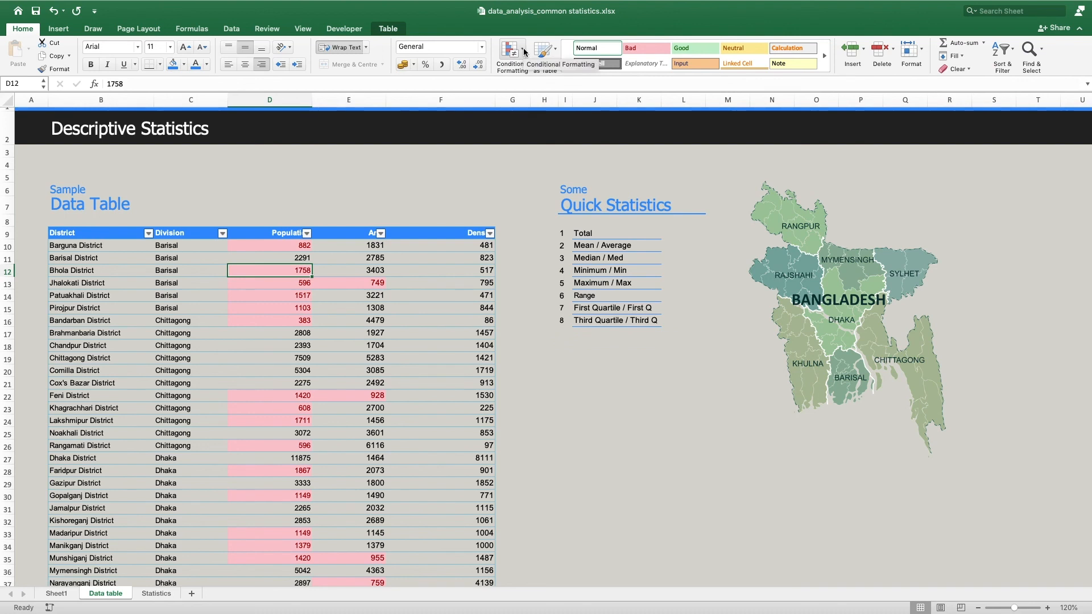
pyautogui.click(525, 52)
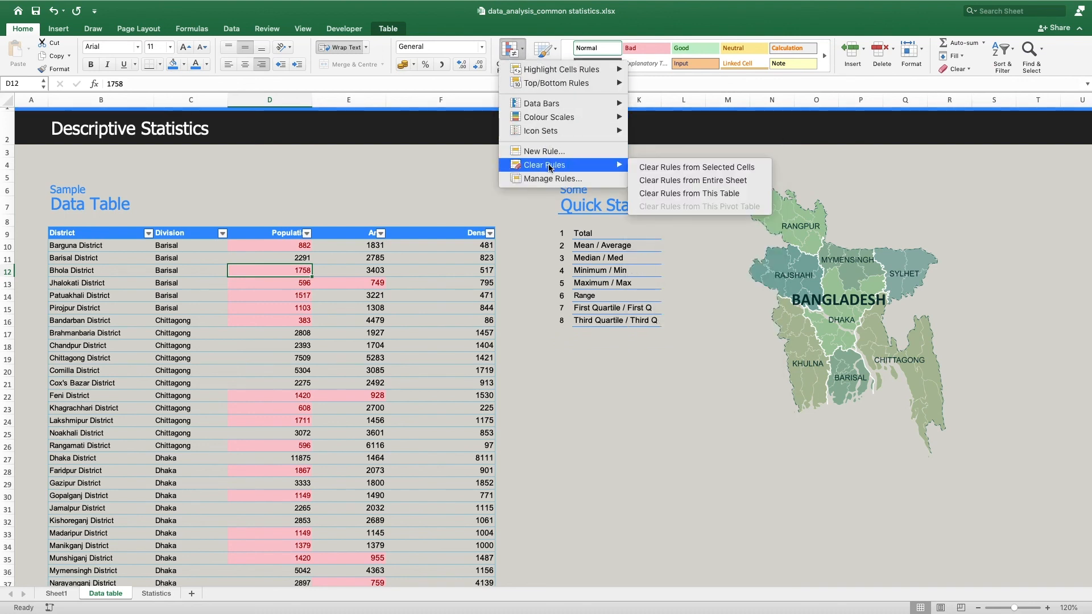
pyautogui.moveTo(545, 132)
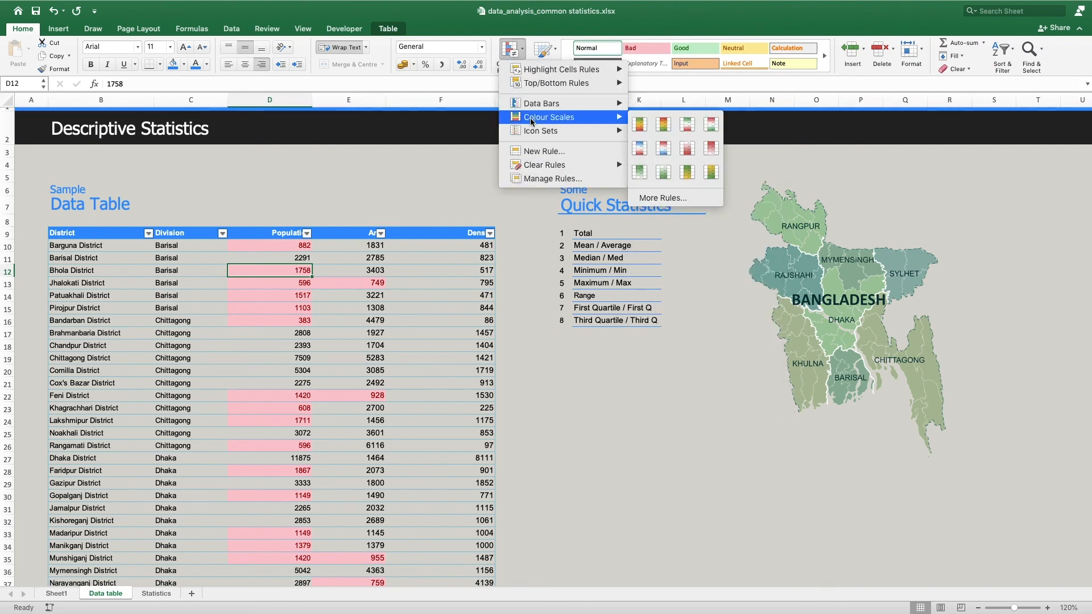
pyautogui.moveTo(563, 166)
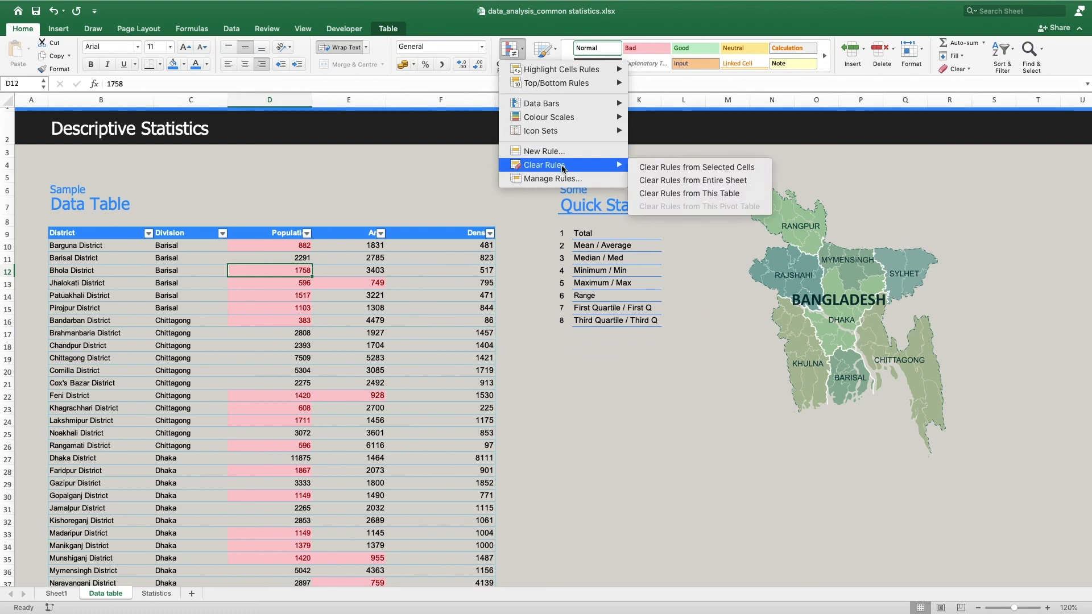
pyautogui.click(659, 180)
pyautogui.click(346, 282)
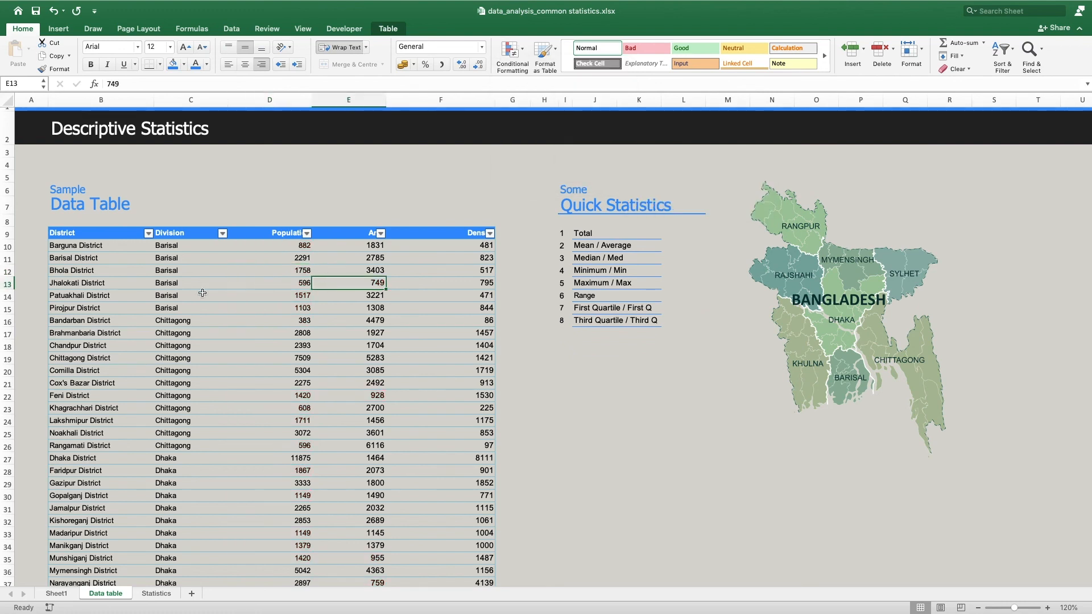
pyautogui.click(83, 246)
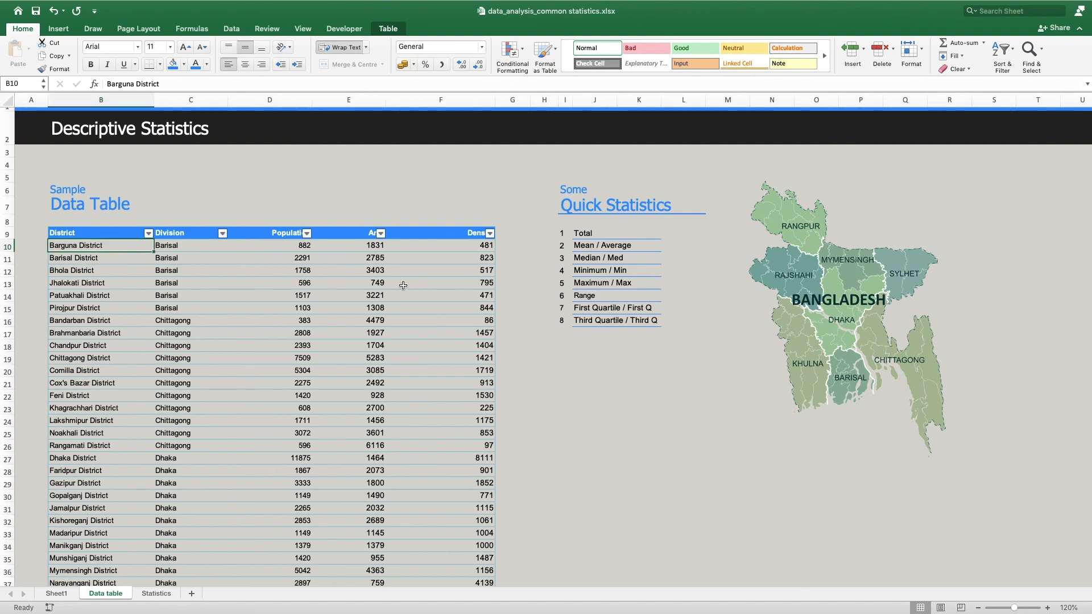
pyautogui.scroll(-12, 413, 284)
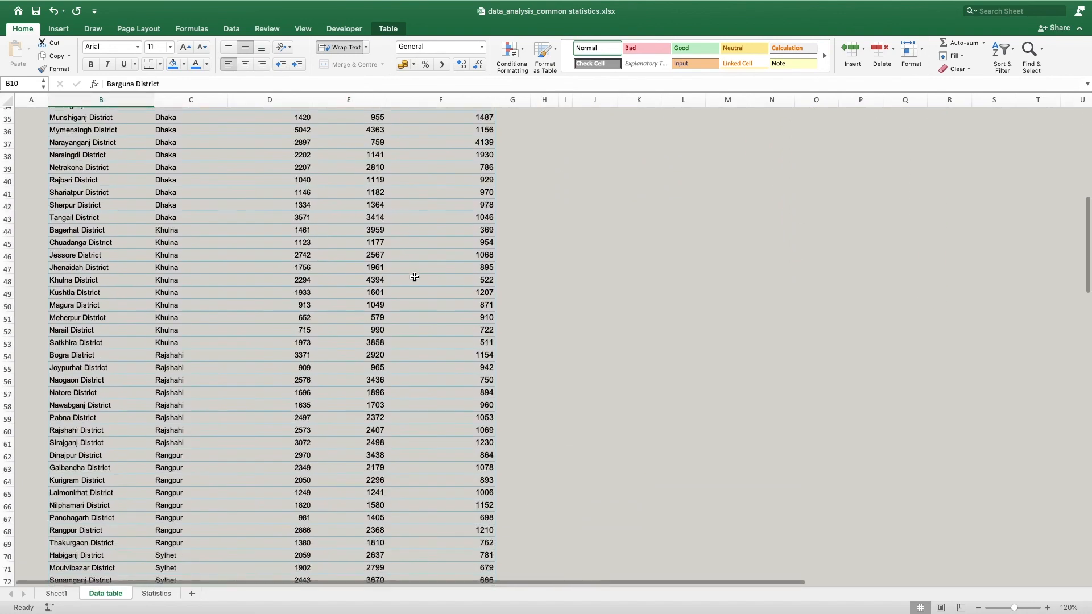
pyautogui.scroll(15, 470, 331)
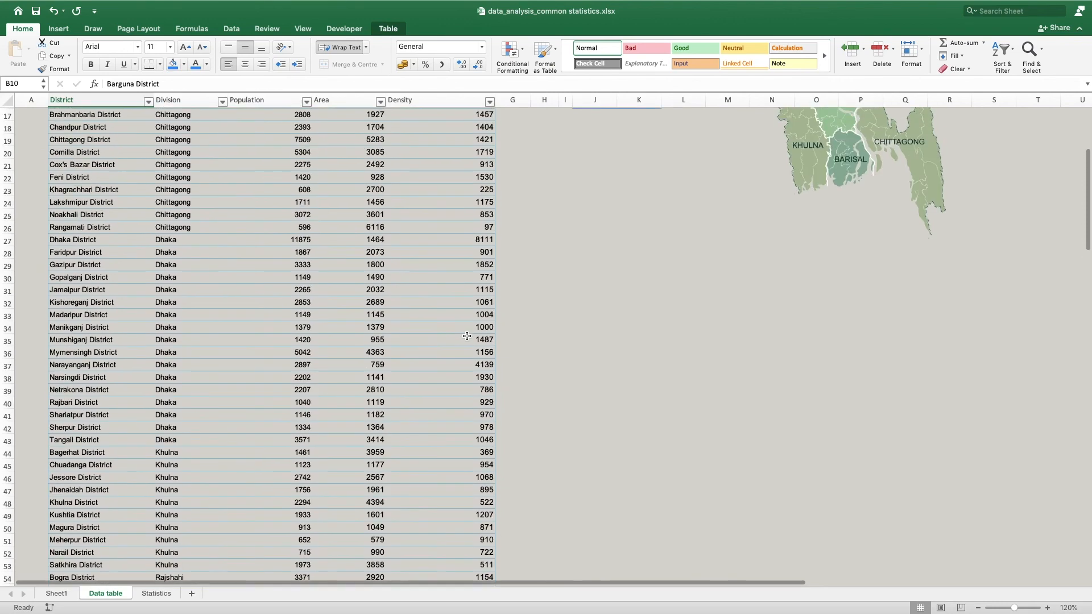
pyautogui.click(631, 338)
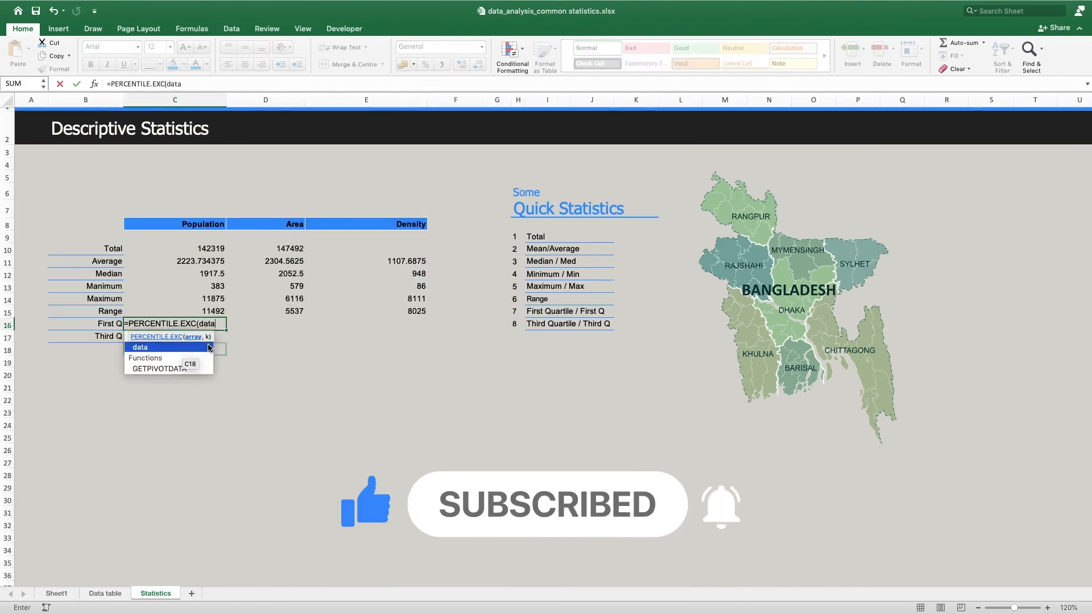
# On the Statistics sheet, complete the PERCENTILE.EXC first-quartile formula in C16 and fill it across to the Area and Density columns
pyautogui.press('Return')
pyautogui.press('Up')
pyautogui.moveTo(226, 330); pyautogui.dragTo(423, 328)
# Calculate the third quartile in C17 with =PERCENTILE.EXC(data[Population],0.75) and fill it across to the Area and Density columns
pyautogui.press('Down')
pyautogui.write('=PERCENTILE.EXC(data[Population],0.75)')
pyautogui.press('Return')
pyautogui.press('Up')
pyautogui.moveTo(226, 342); pyautogui.dragTo(424, 341)
pyautogui.click(379, 363)
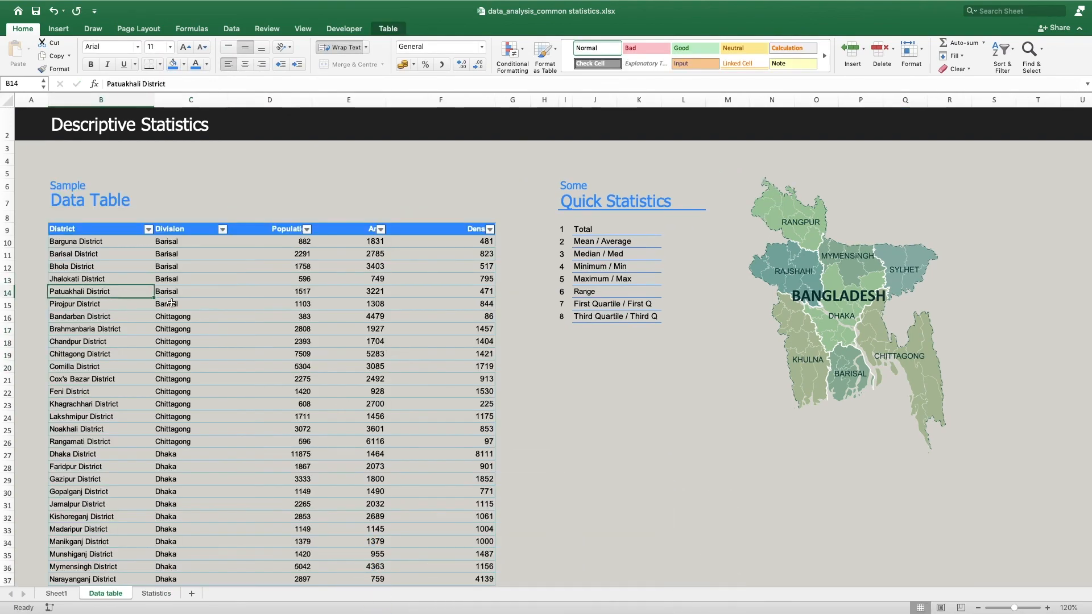